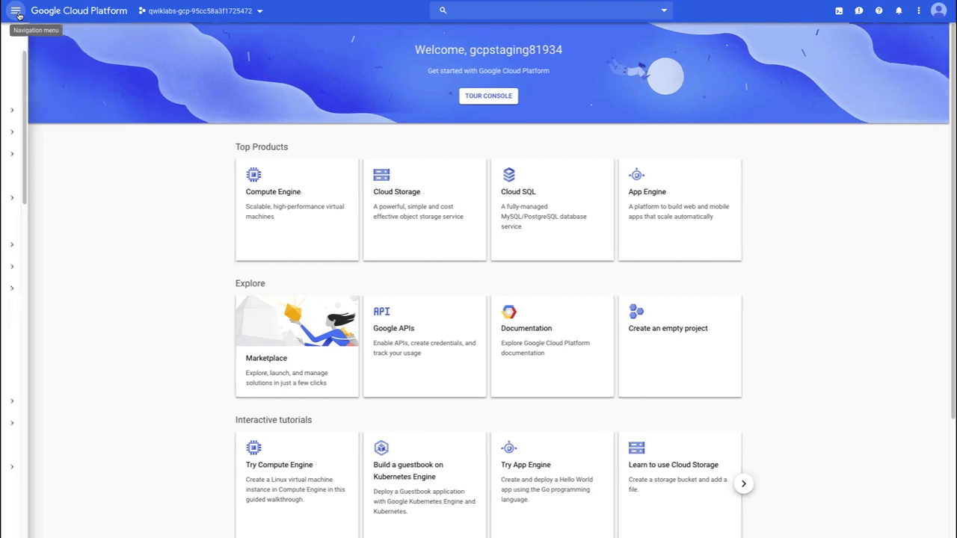
# Open the VPC networks list to review the default network's subnets, and view the project's routes
pyautogui.click(16, 12)
pyautogui.moveTo(54, 135)
pyautogui.scroll(-3, 54, 134)
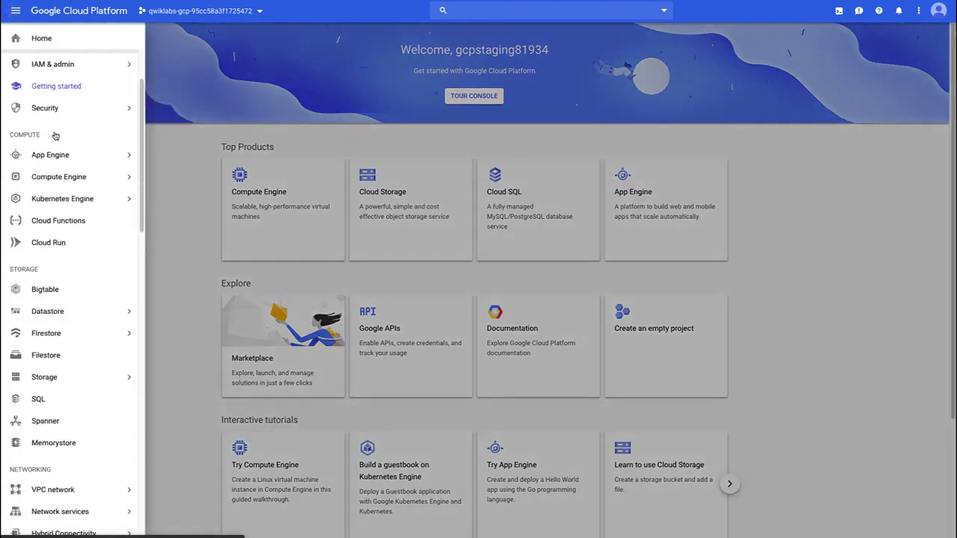
pyautogui.click(58, 418)
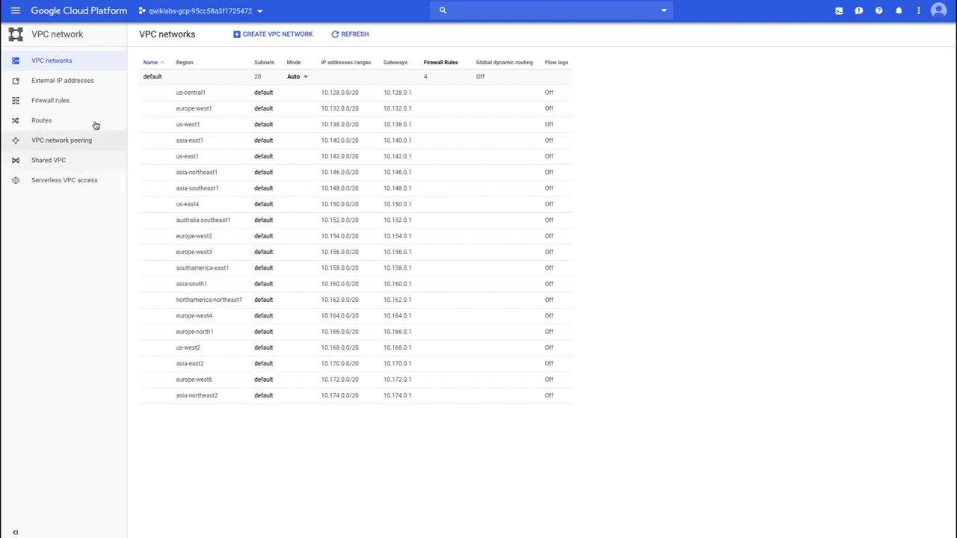
pyautogui.click(66, 123)
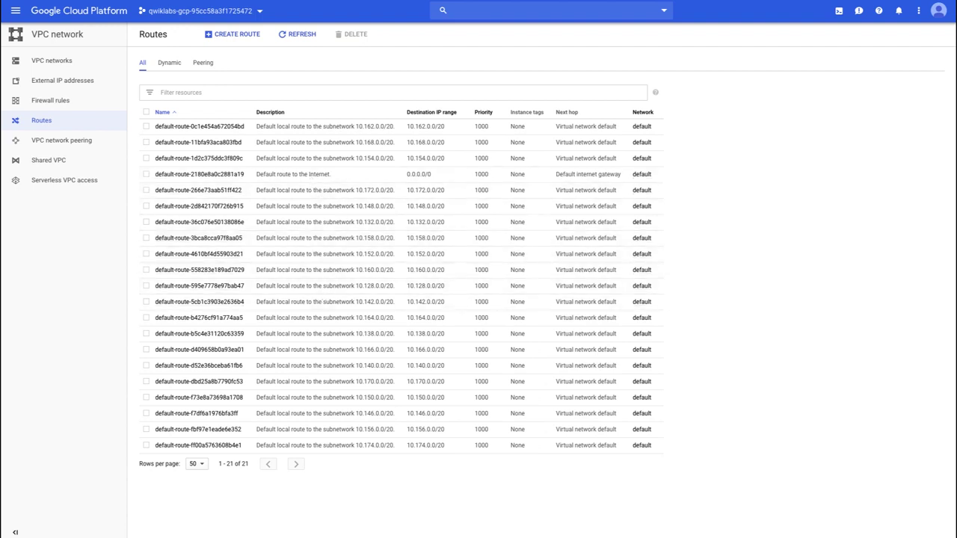
# Review the default network's firewall rules, highlighting the IP ranges of default-allow-ssh and default-allow-internal
pyautogui.click(33, 101)
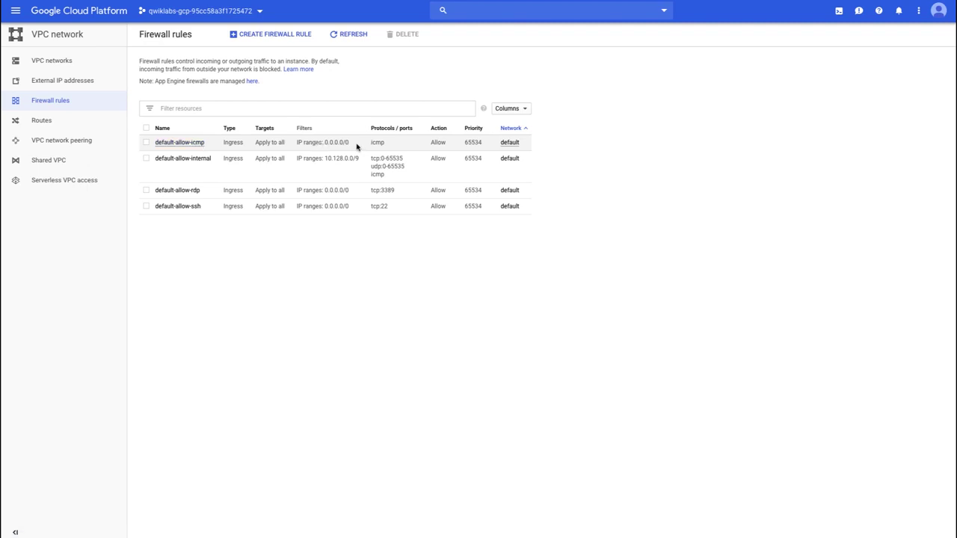
pyautogui.moveTo(390, 193); pyautogui.dragTo(305, 206)
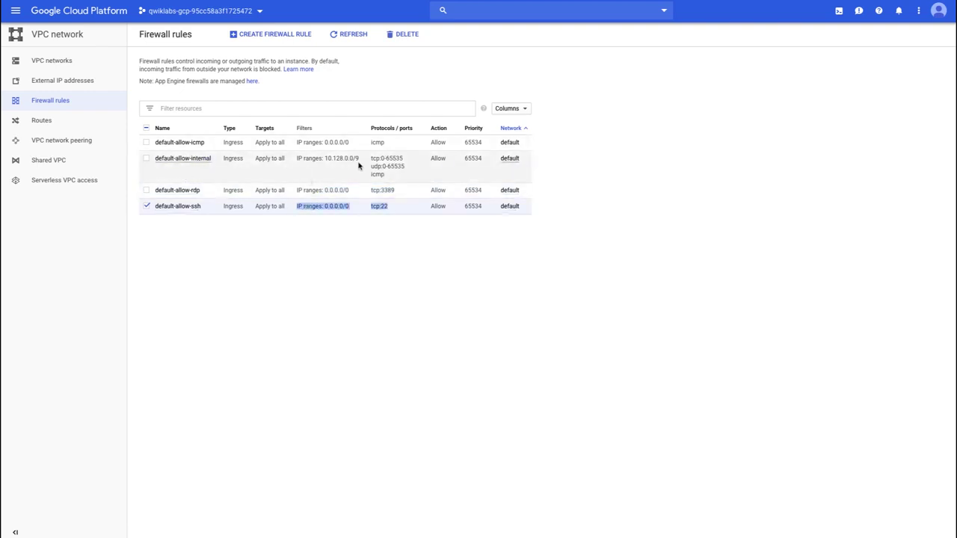
pyautogui.moveTo(361, 159); pyautogui.dragTo(326, 160)
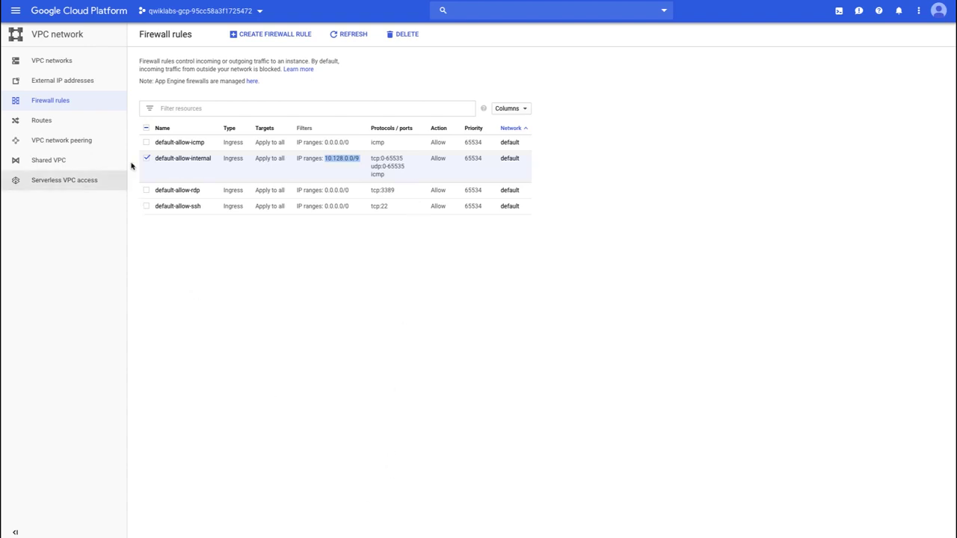
# Delete all the default network's firewall rules at once and check the deletion progress in the notifications
pyautogui.click(147, 129)
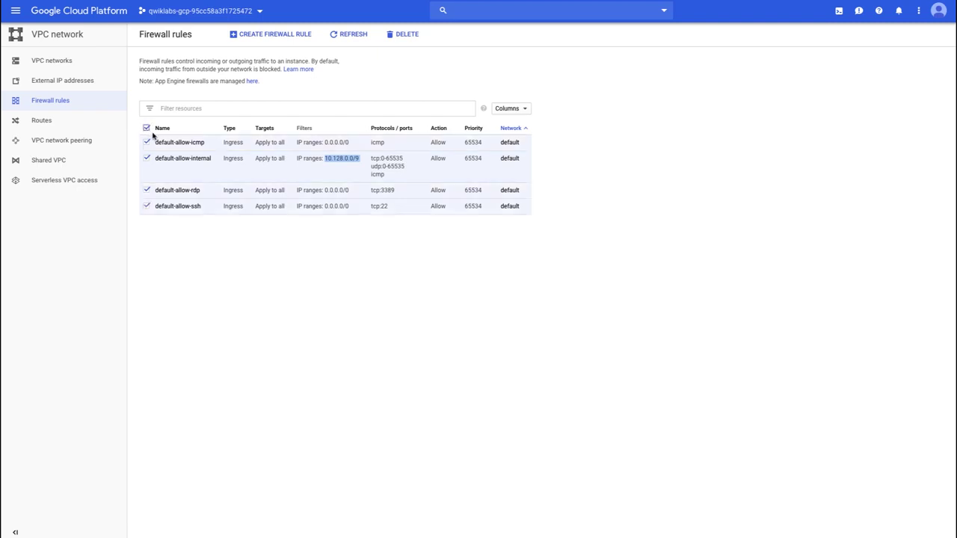
pyautogui.click(411, 34)
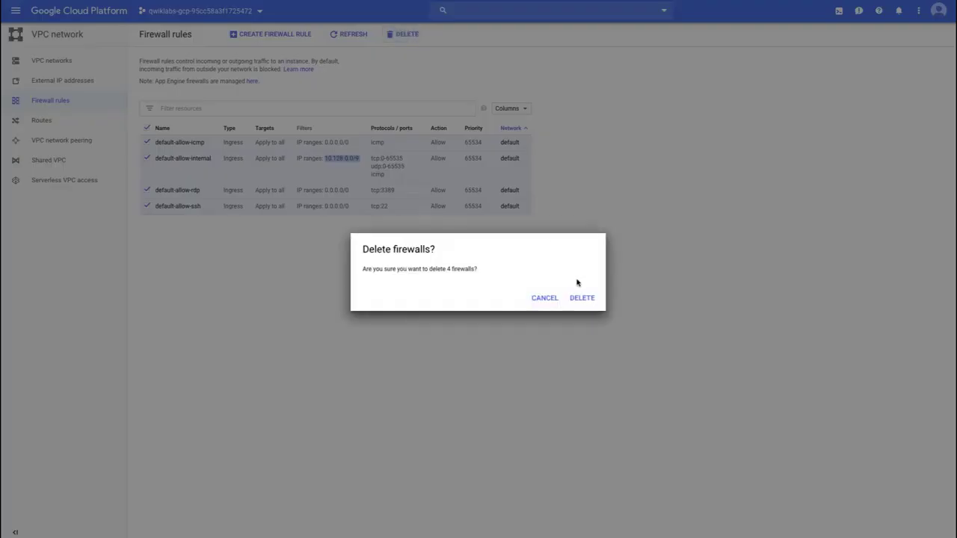
pyautogui.click(587, 300)
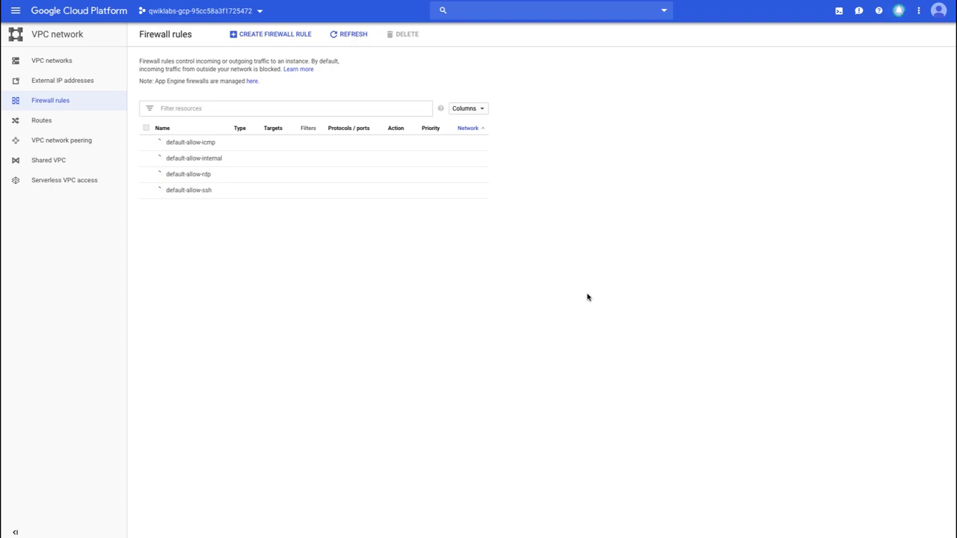
pyautogui.click(349, 36)
pyautogui.click(899, 10)
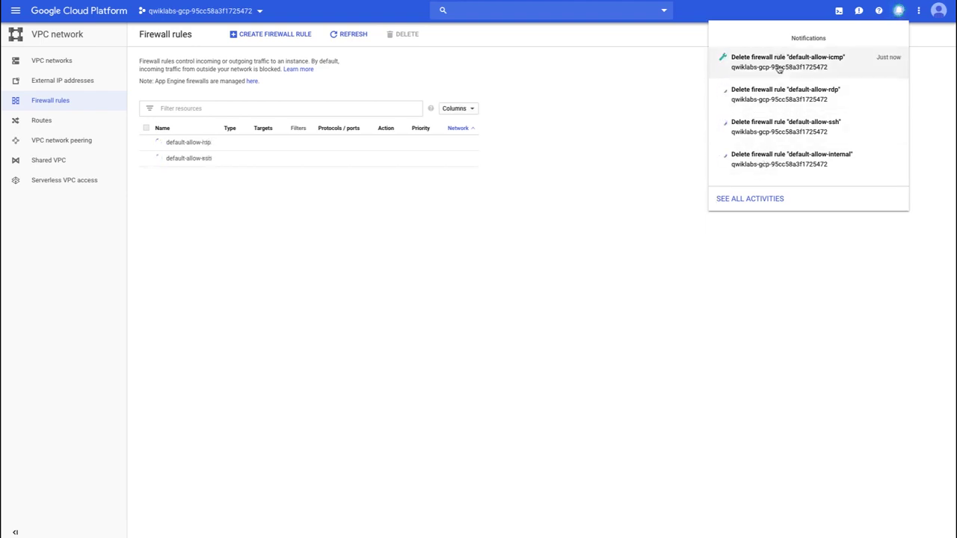
pyautogui.click(422, 246)
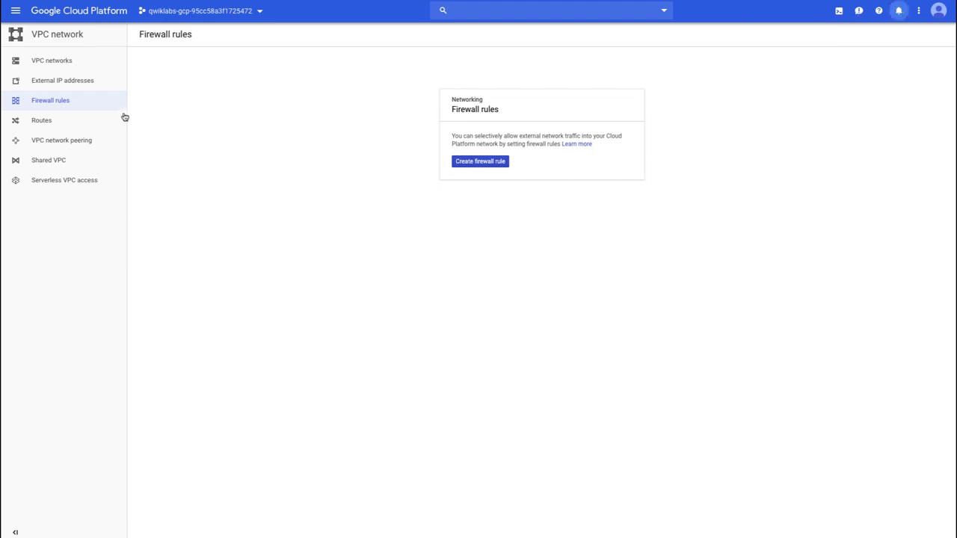
# Delete the default VPC network from its details page
pyautogui.click(67, 66)
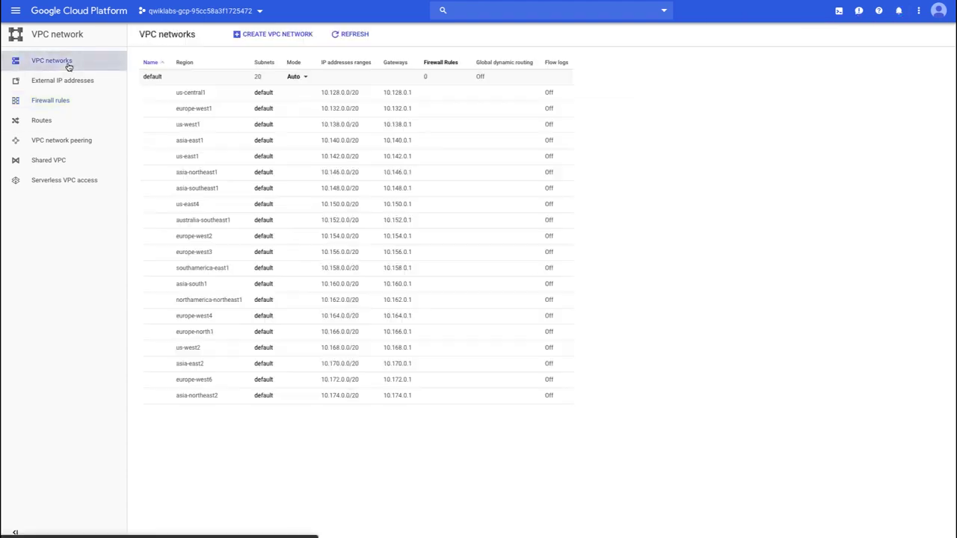
pyautogui.click(153, 77)
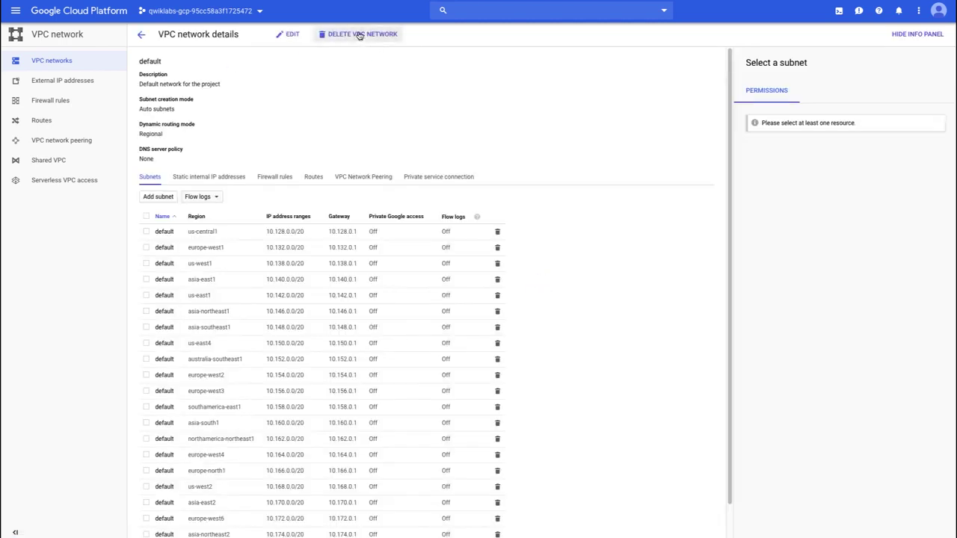
pyautogui.click(359, 35)
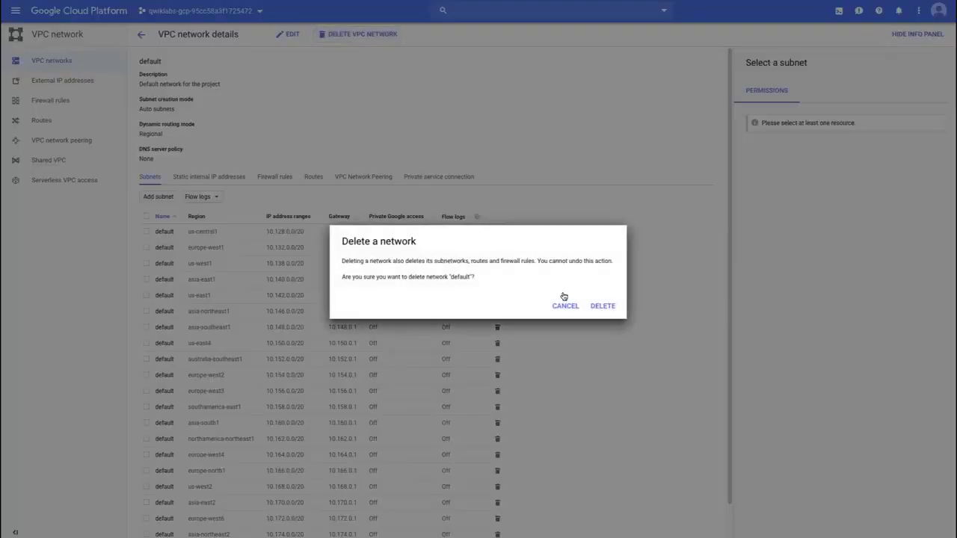
pyautogui.click(603, 306)
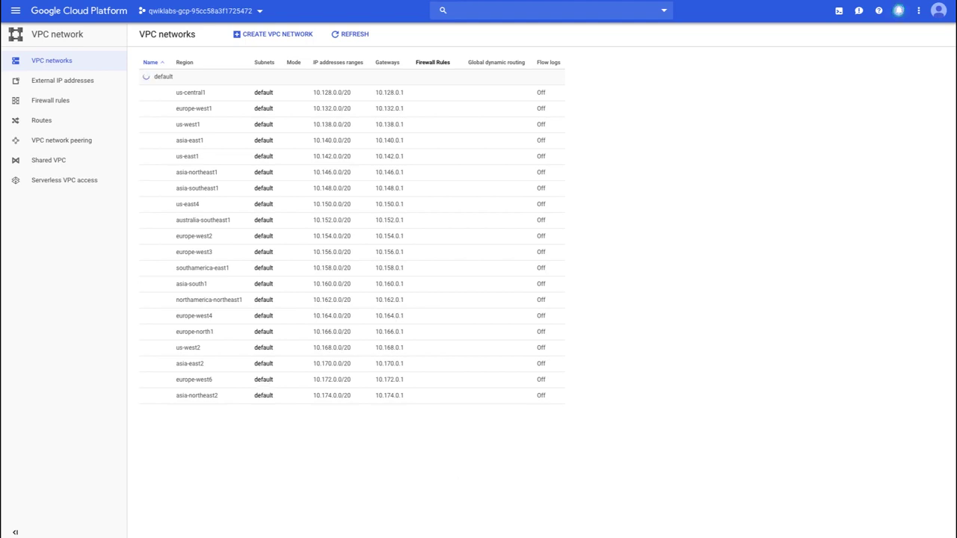
# Monitor the default network's deletion by repeatedly refreshing the VPC networks list and checking the notifications
pyautogui.click(348, 36)
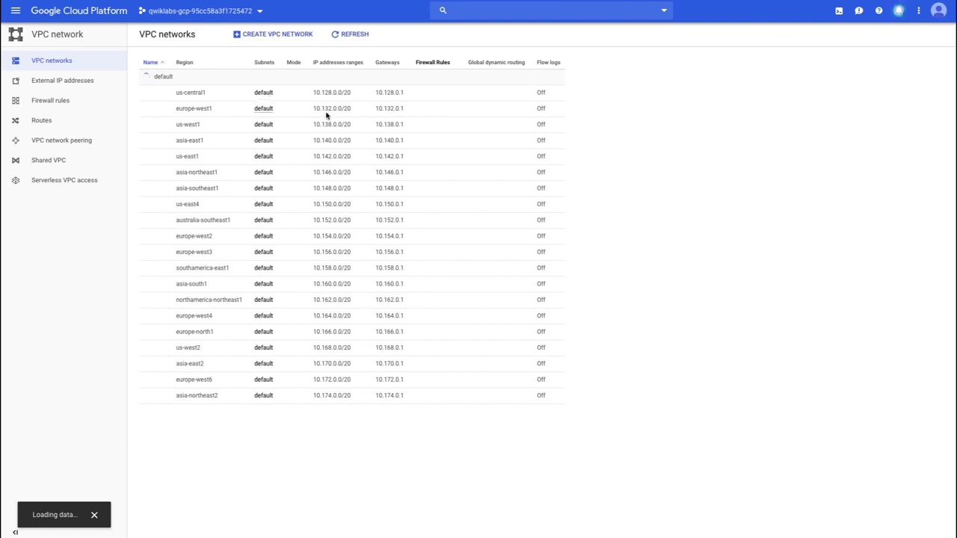
pyautogui.click(899, 9)
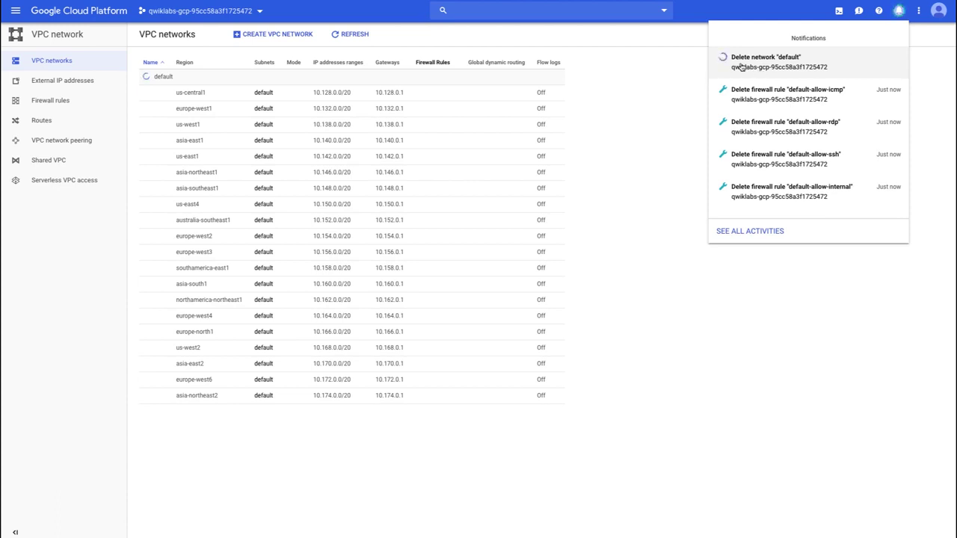
pyautogui.click(357, 38)
pyautogui.click(353, 35)
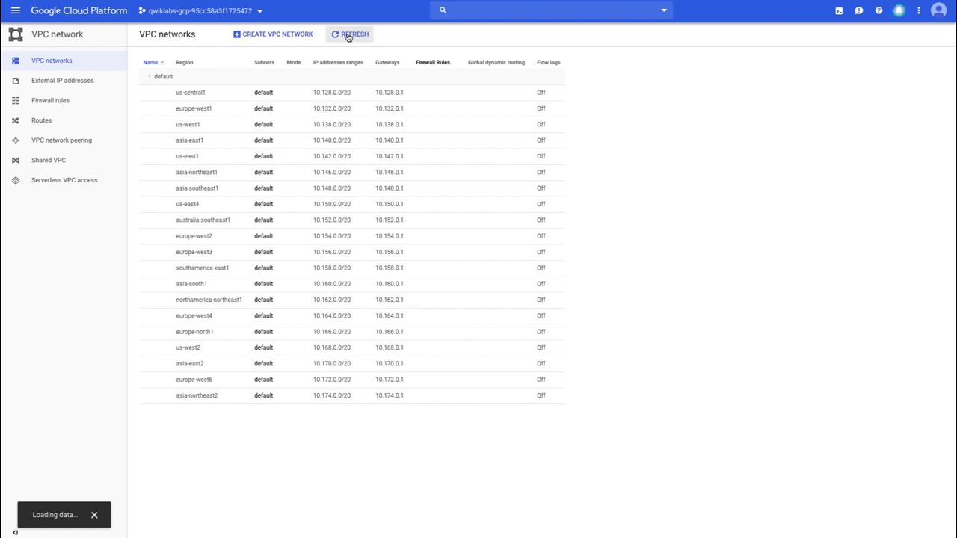
pyautogui.click(360, 37)
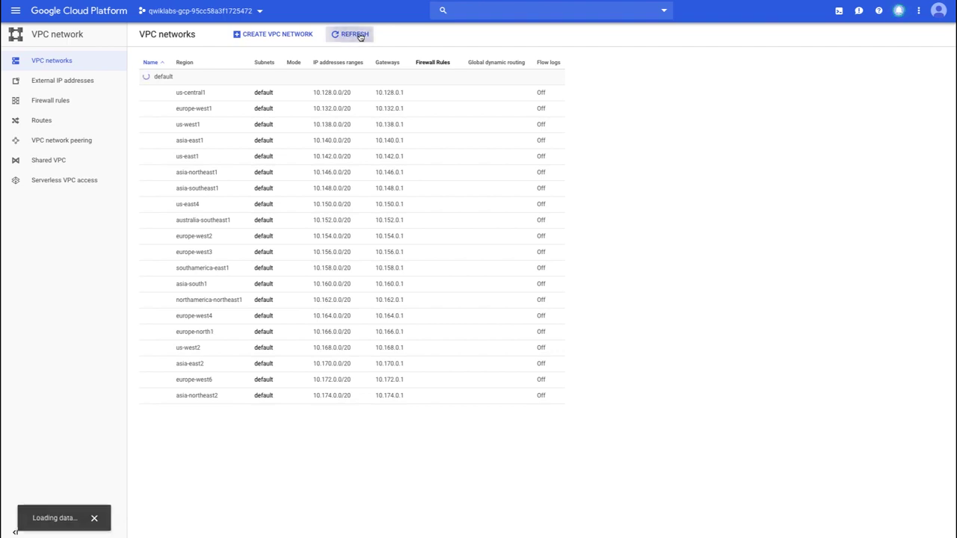
pyautogui.click(360, 38)
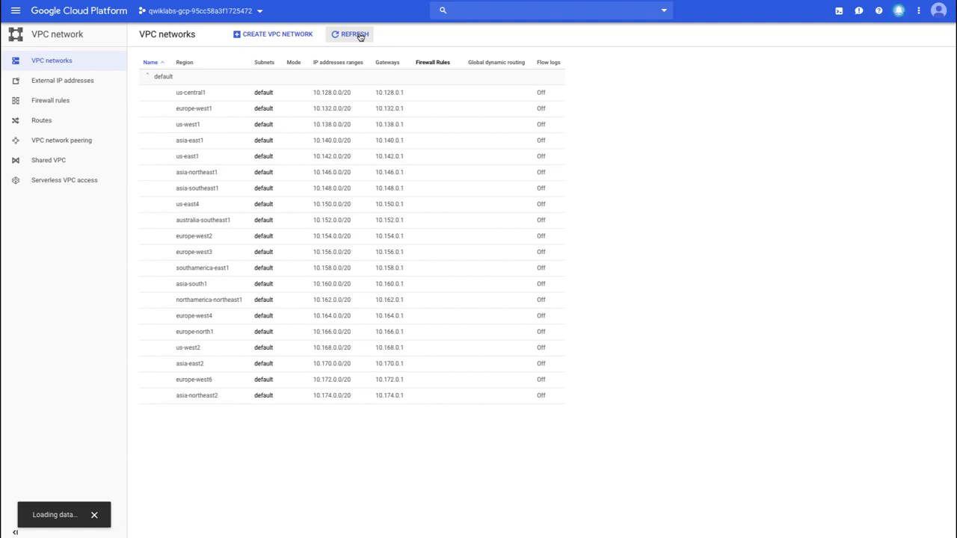
pyautogui.click(360, 37)
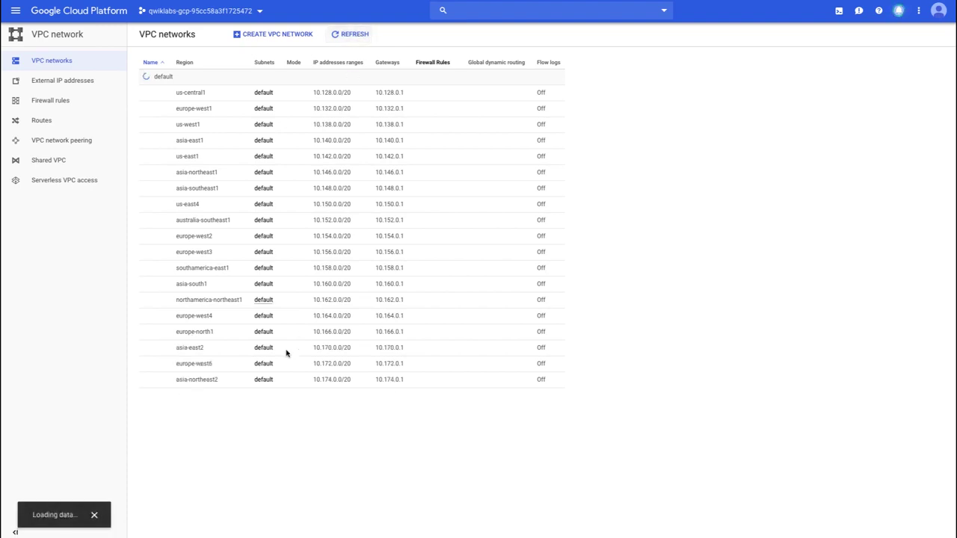
pyautogui.click(335, 37)
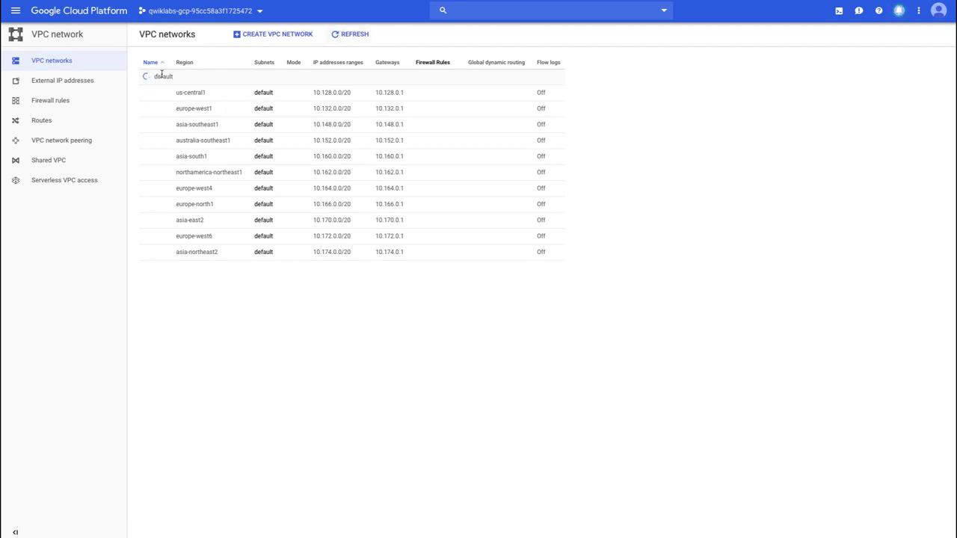
pyautogui.click(351, 34)
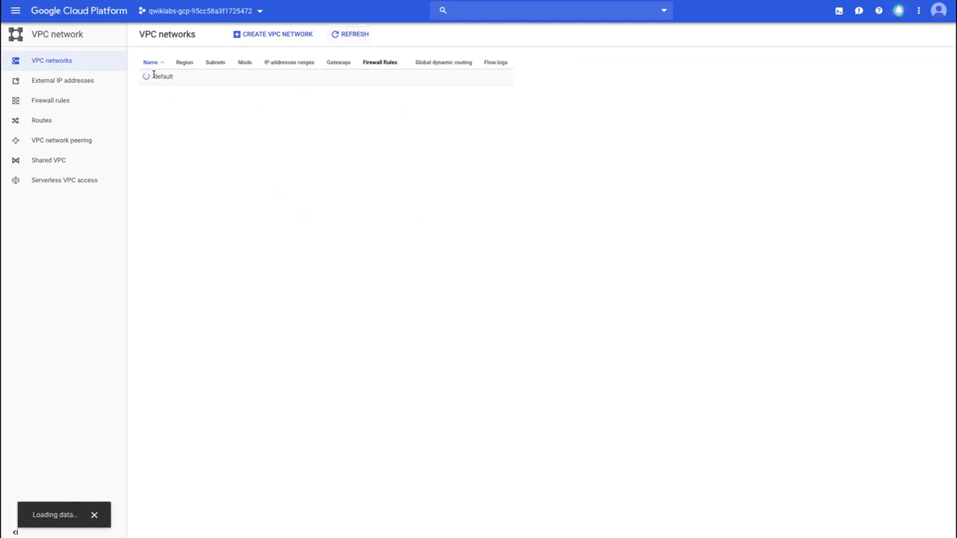
pyautogui.click(899, 11)
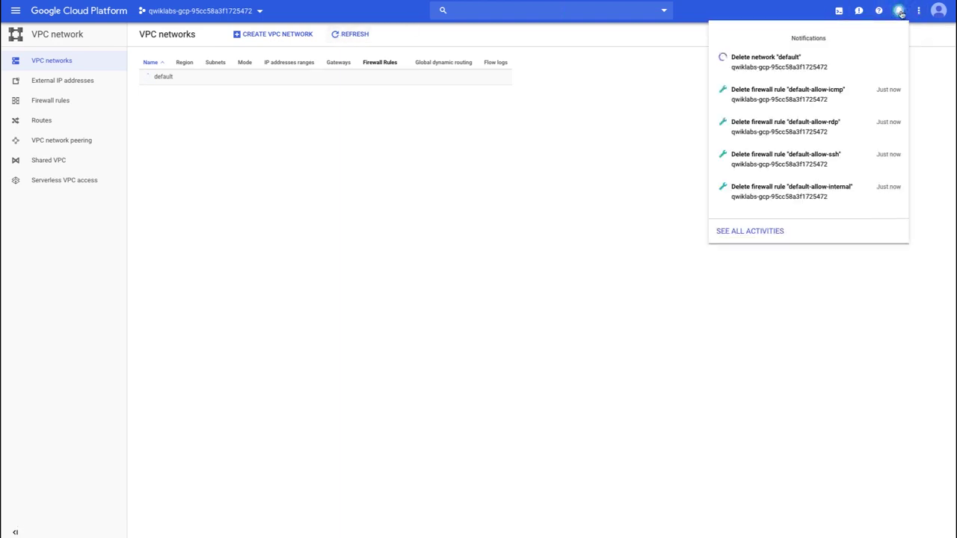
pyautogui.click(899, 11)
pyautogui.click(346, 34)
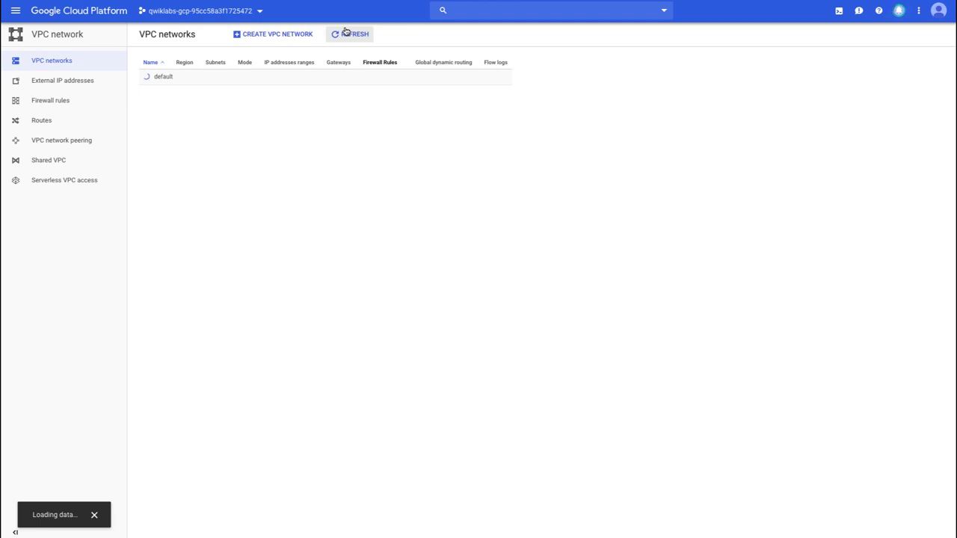
# Check the project's routes after the network deletion, and refresh the VPC networks list
pyautogui.click(65, 121)
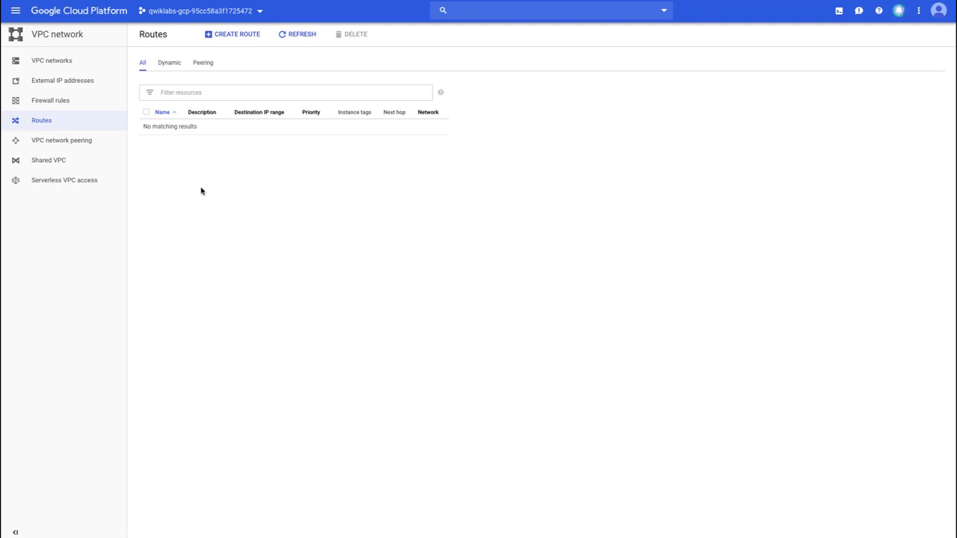
pyautogui.click(82, 68)
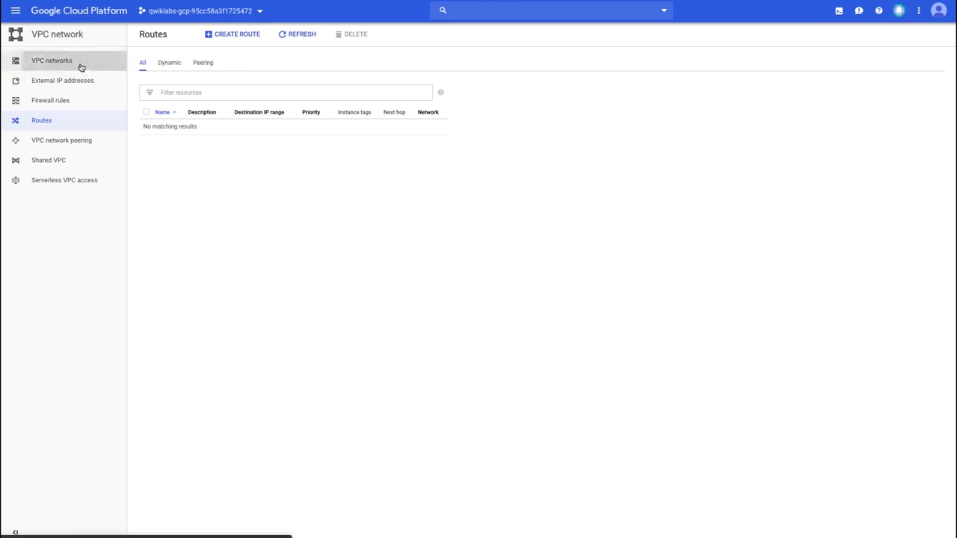
pyautogui.click(346, 41)
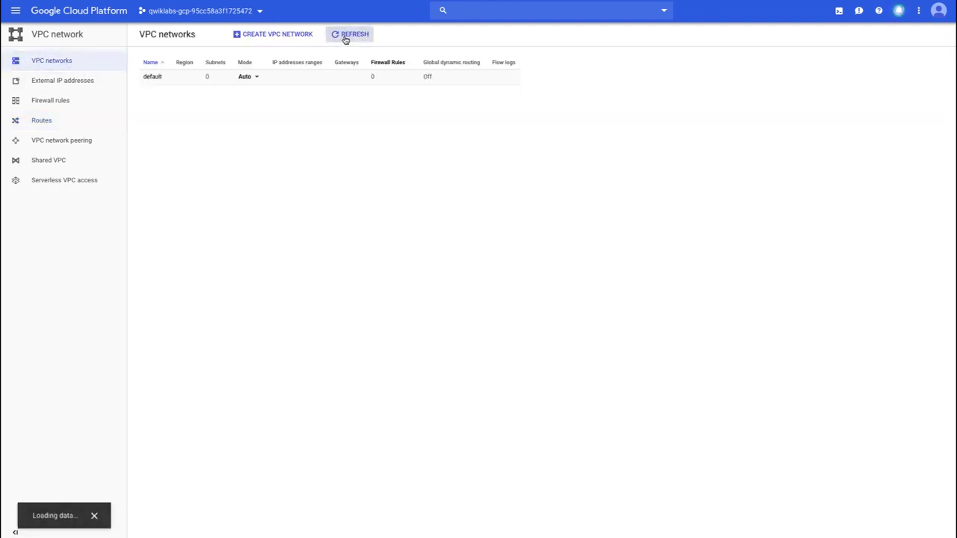
pyautogui.click(359, 35)
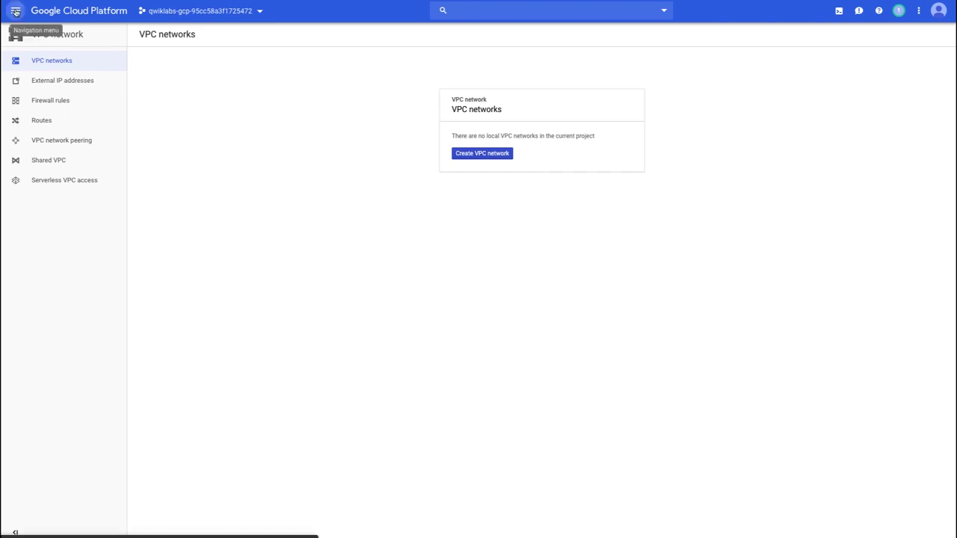
# Start a new VM instance in Compute Engine and check the network interfaces in its networking settings
pyautogui.click(15, 10)
pyautogui.moveTo(65, 271)
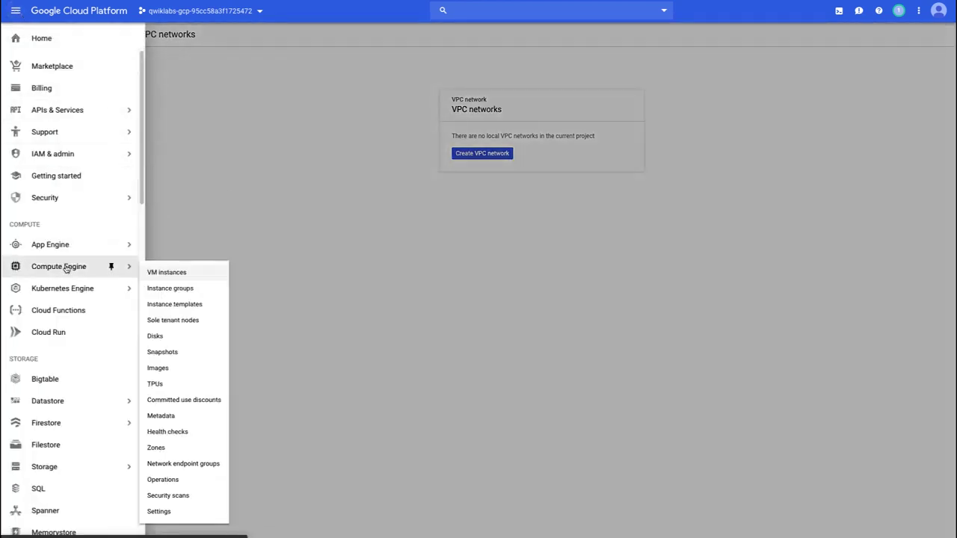
pyautogui.click(66, 271)
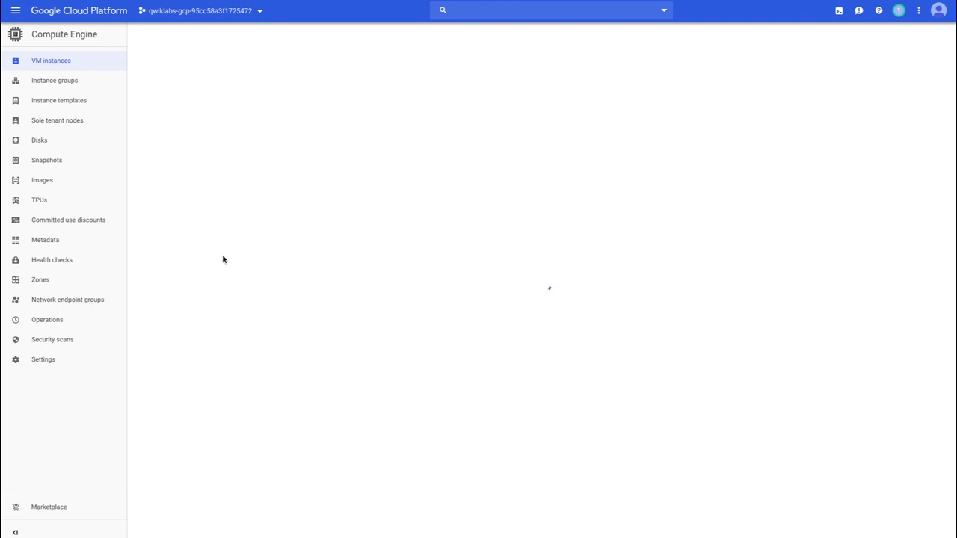
pyautogui.click(459, 186)
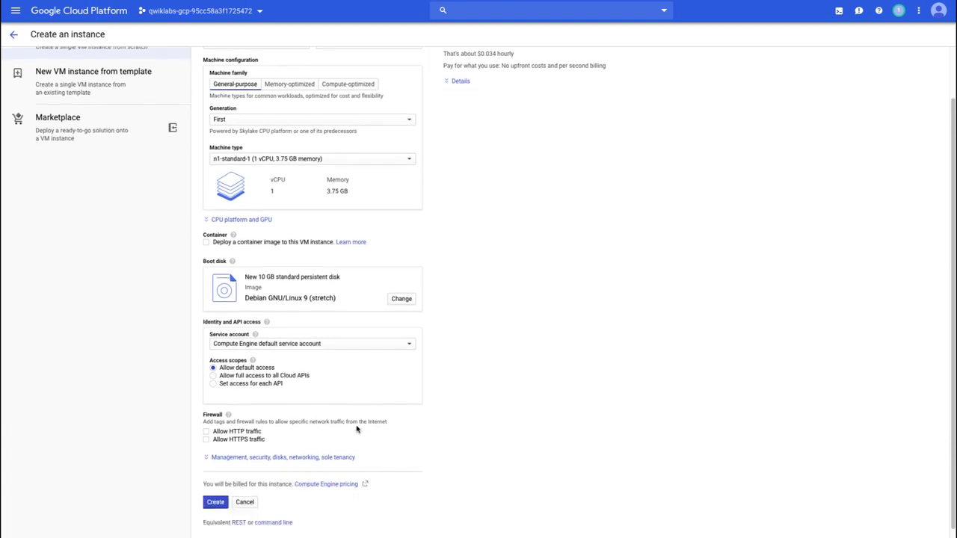
pyautogui.scroll(-1, 357, 429)
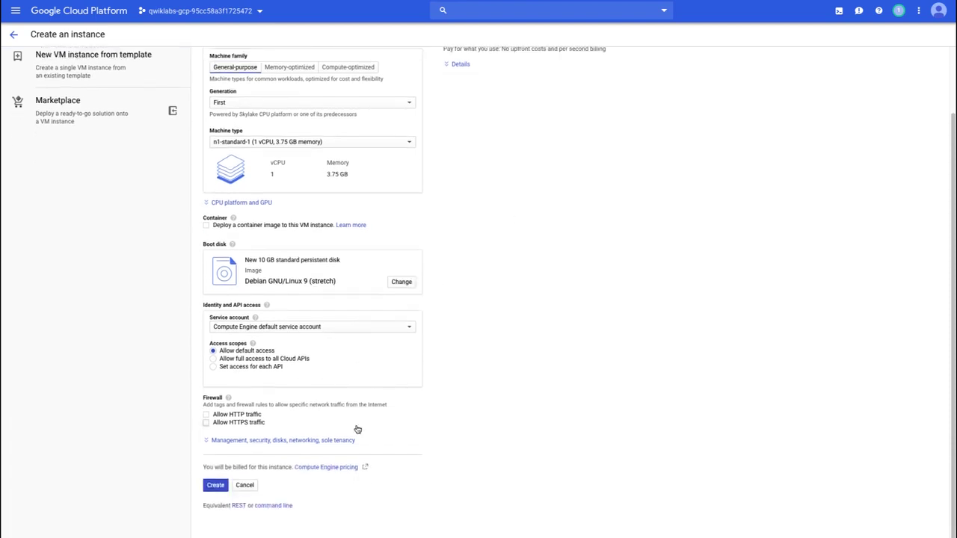
pyautogui.click(305, 442)
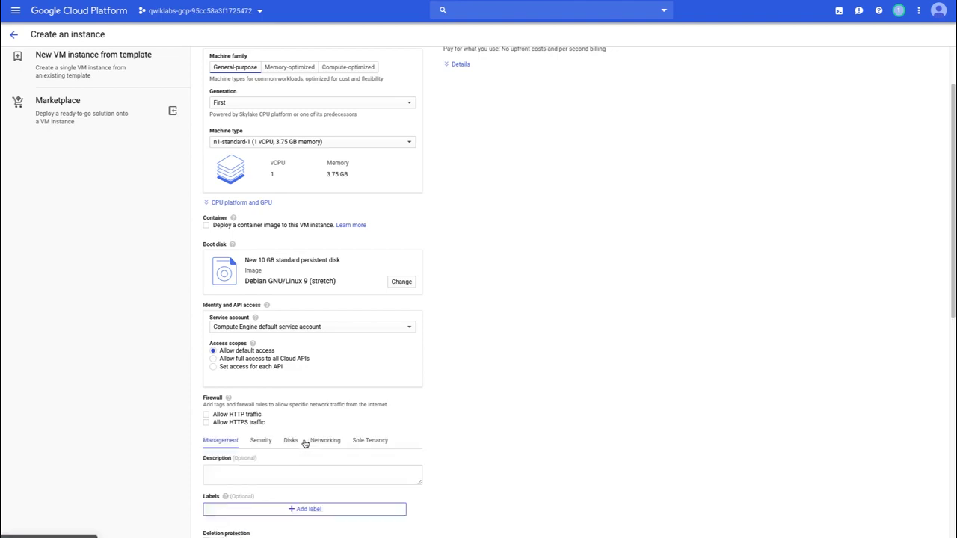
pyautogui.scroll(-2, 344, 400)
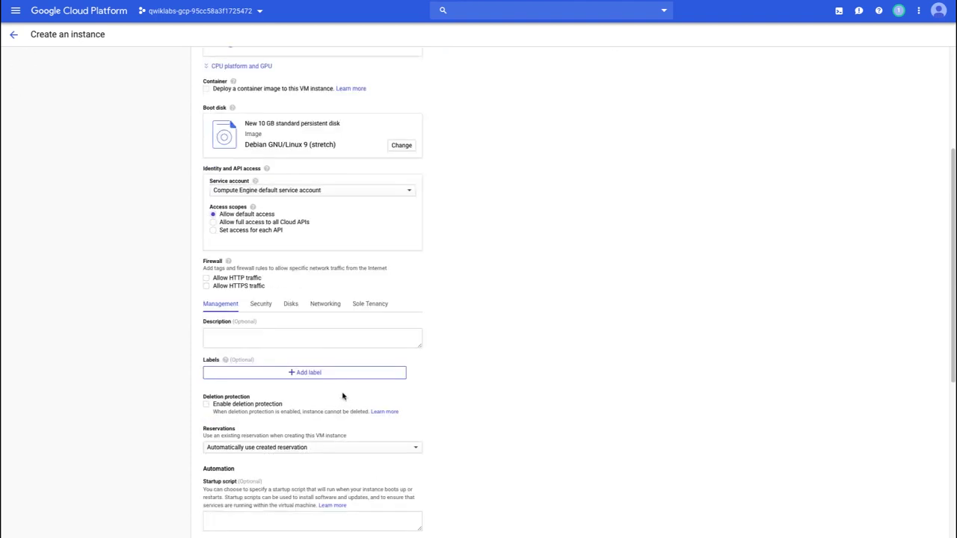
pyautogui.click(320, 306)
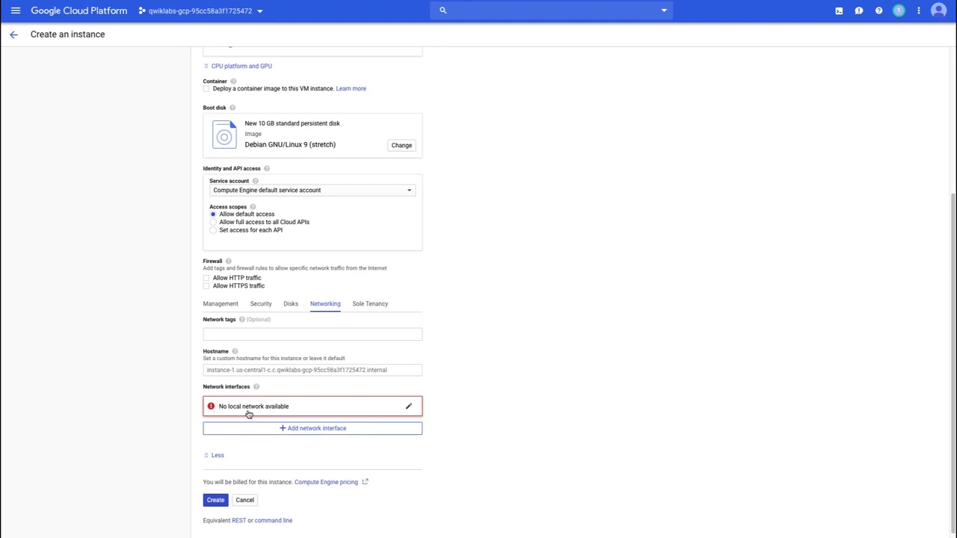
# Try to create the VM instance without a local network, and abandon the instance form
pyautogui.click(214, 501)
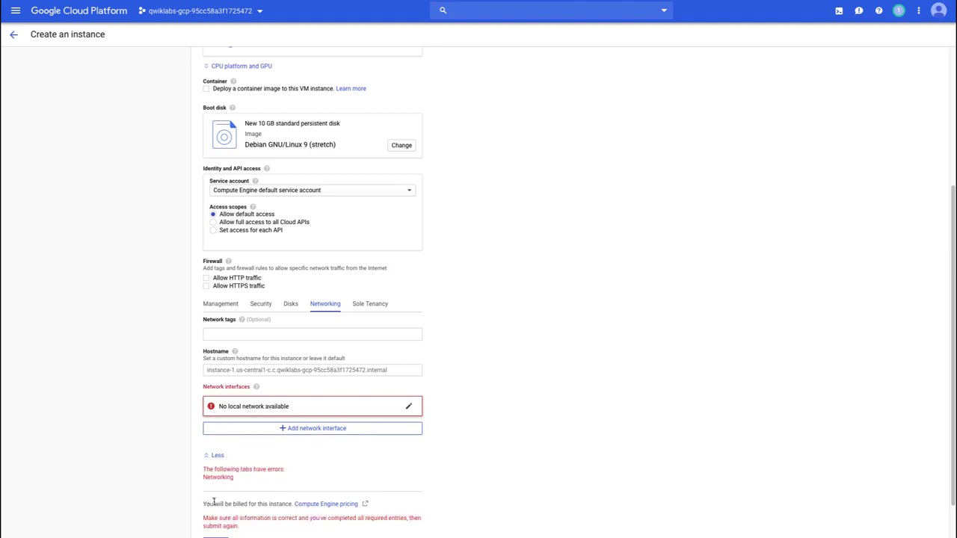
pyautogui.scroll(-1, 309, 434)
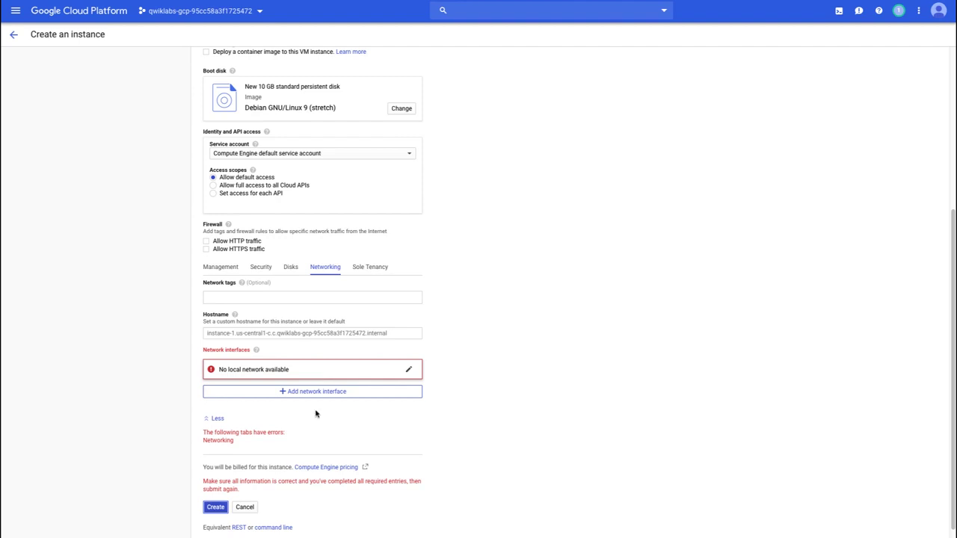
pyautogui.click(244, 508)
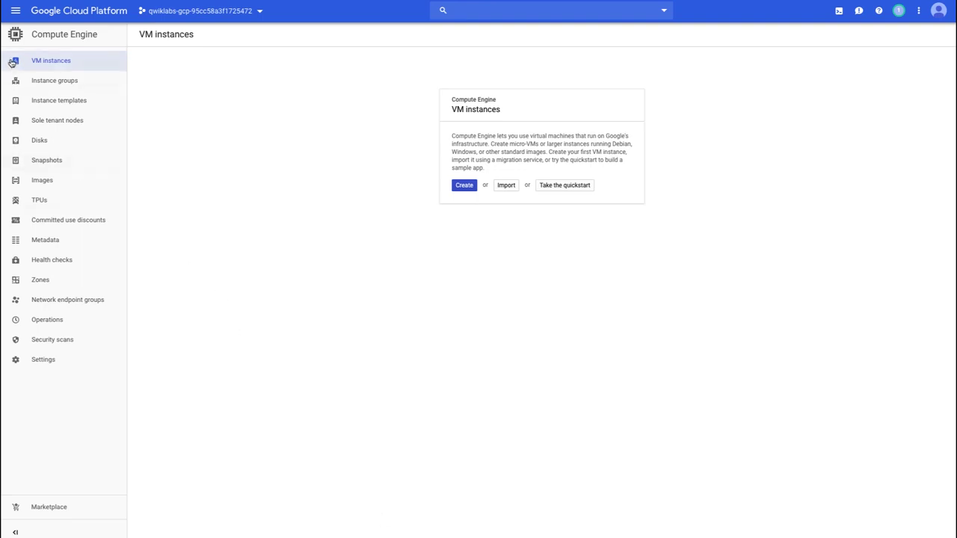
# Pin VPC network and Compute Engine to the top of the console's navigation
pyautogui.click(15, 11)
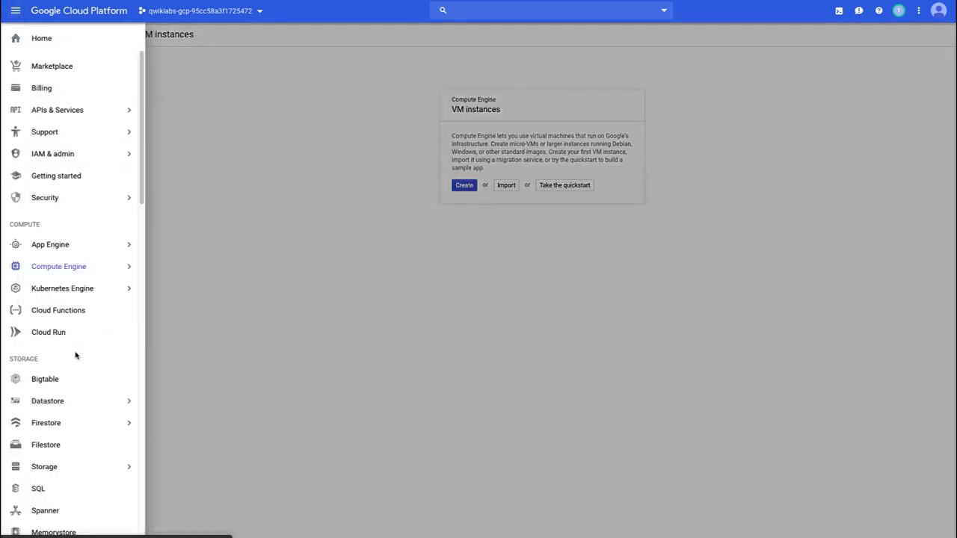
pyautogui.scroll(-2, 74, 355)
pyautogui.moveTo(62, 461)
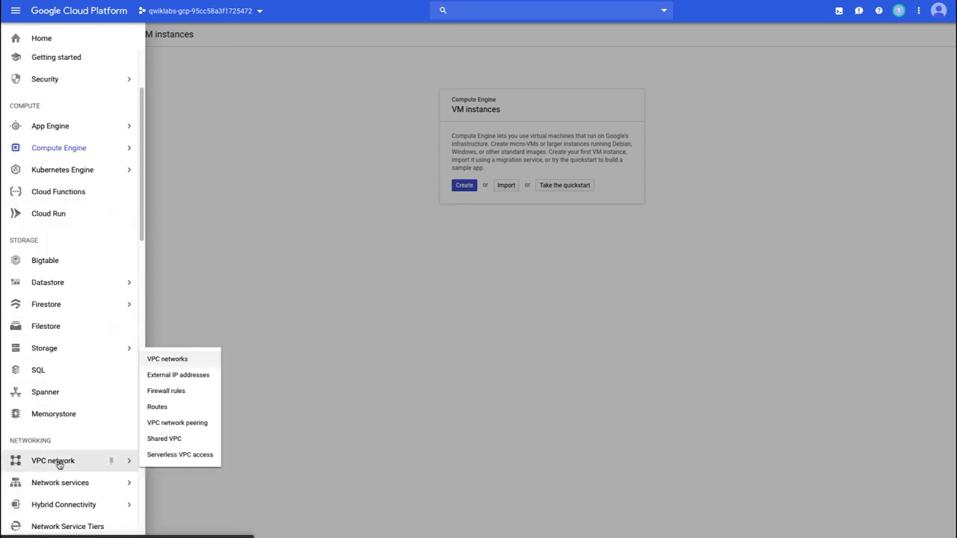
pyautogui.click(112, 462)
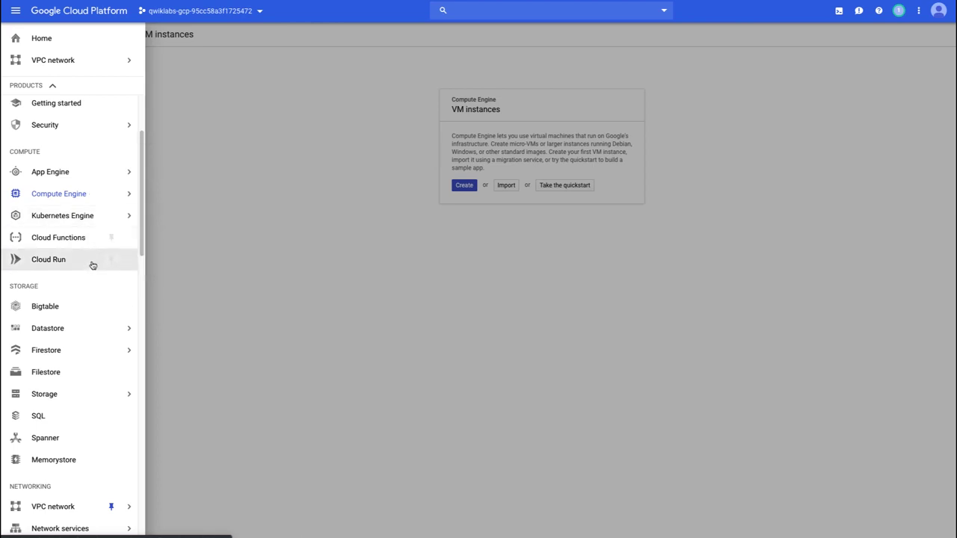
pyautogui.click(111, 194)
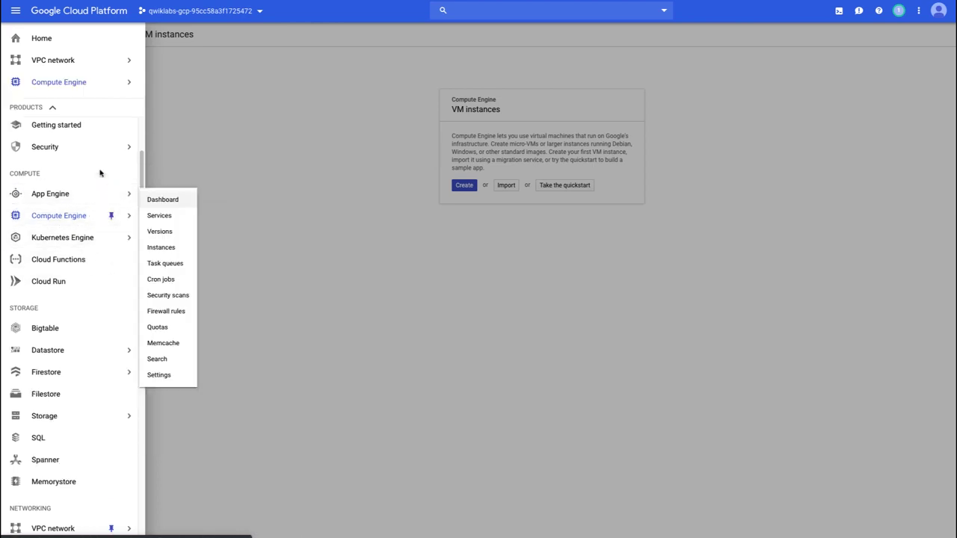
# Start a new VPC network named mynetwork with automatic subnet creation
pyautogui.moveTo(102, 66)
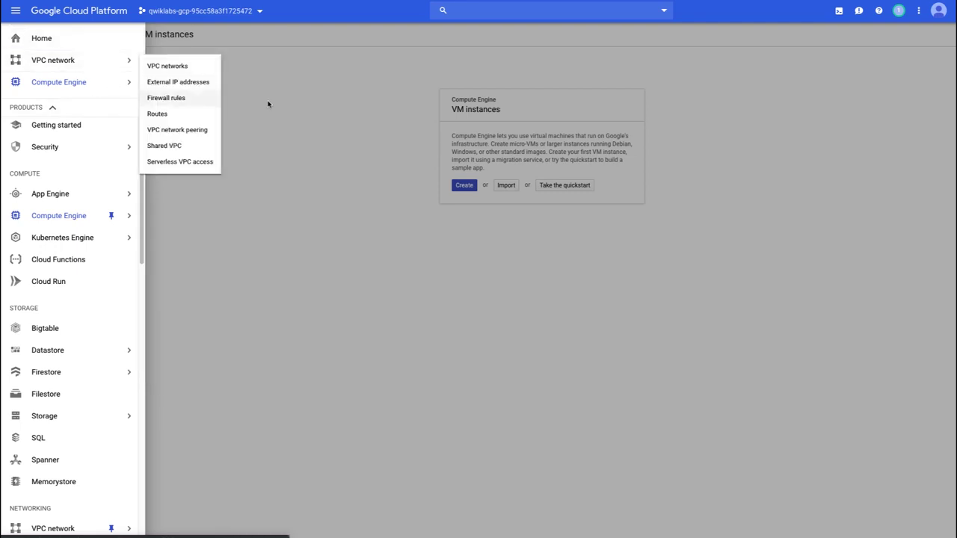
pyautogui.click(101, 67)
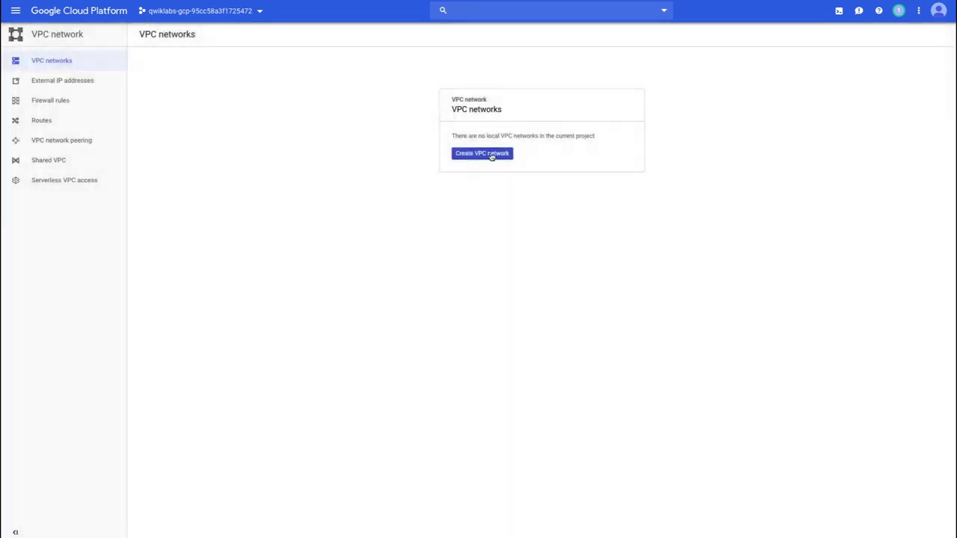
pyautogui.click(492, 154)
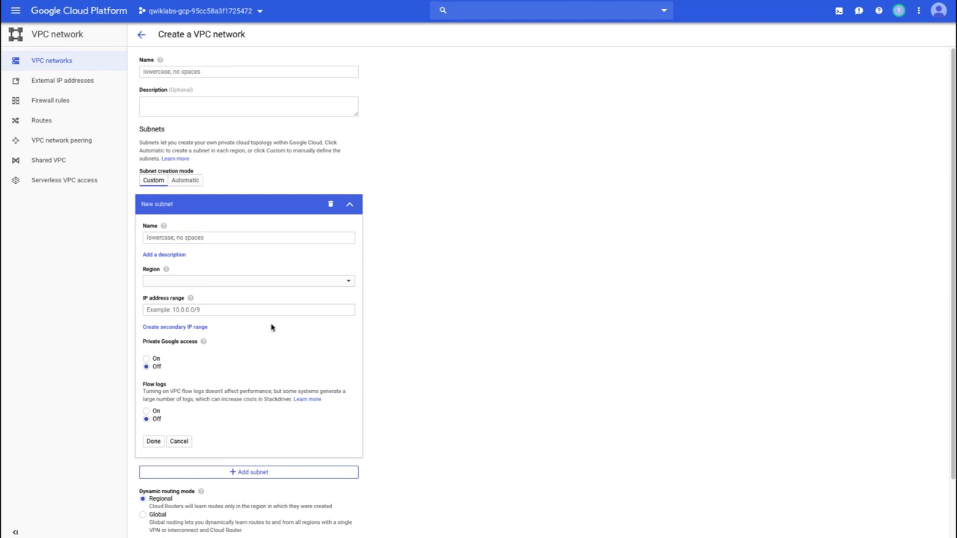
pyautogui.click(159, 71)
pyautogui.write('mynetwork')
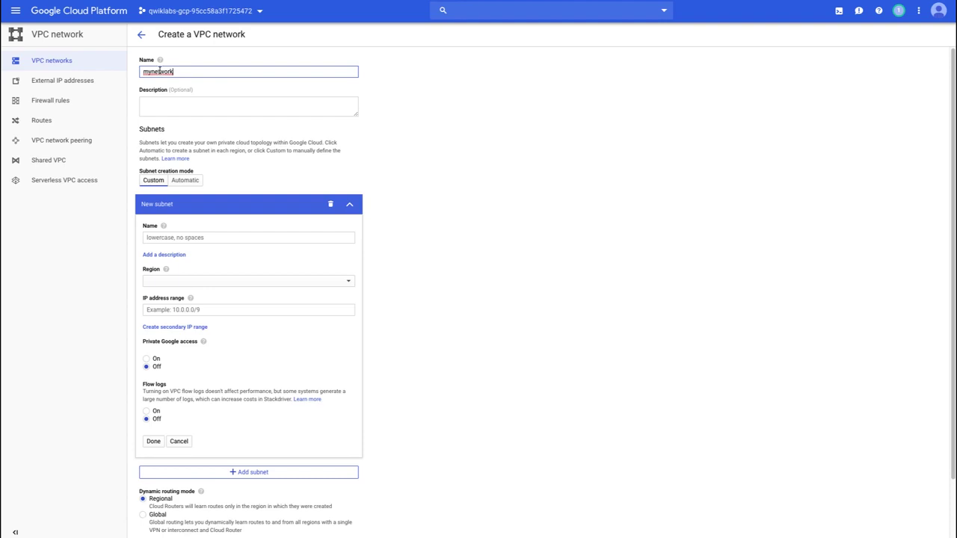
pyautogui.click(194, 187)
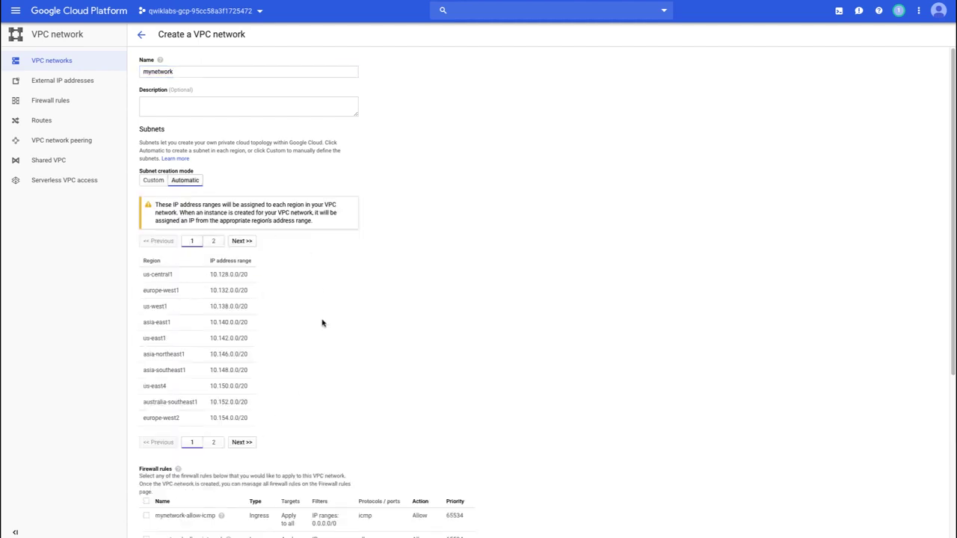
# Review the IP address ranges assigned to the regions on both pages of the automatic subnet list
pyautogui.click(214, 443)
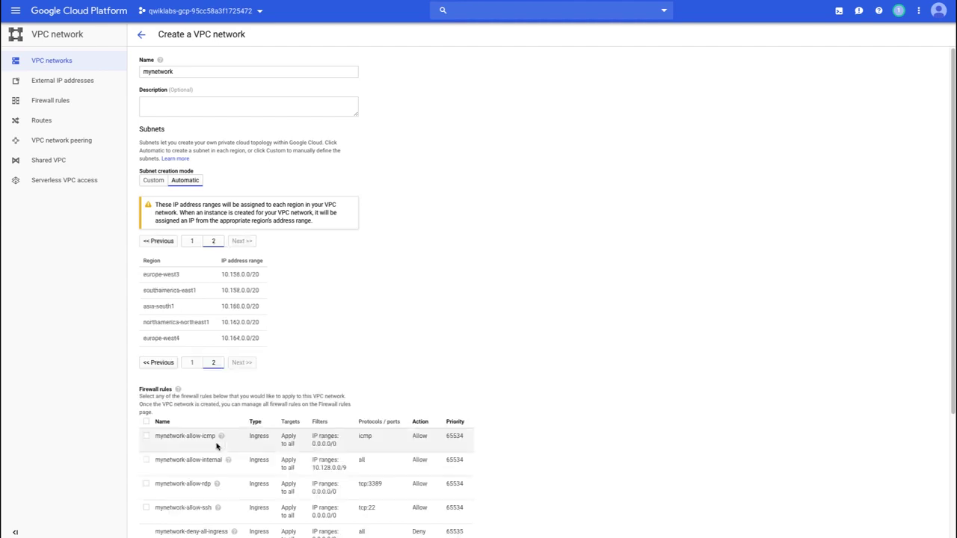
pyautogui.click(193, 363)
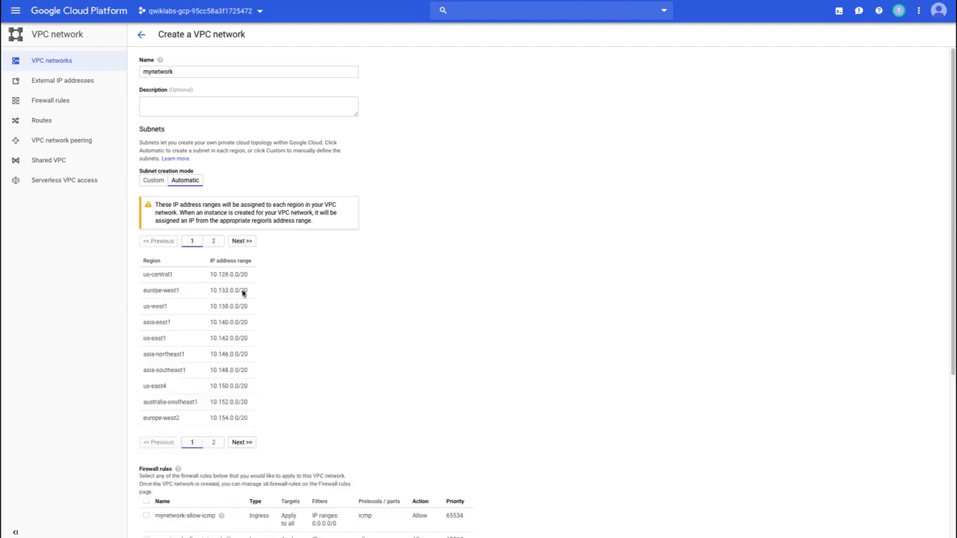
pyautogui.moveTo(214, 274); pyautogui.dragTo(255, 275)
pyautogui.click(247, 274)
pyautogui.click(234, 307)
# Examine the deny-all-ingress and allow-all-egress firewall rules offered for mynetwork, including the ingress rule's priority
pyautogui.scroll(-4, 307, 339)
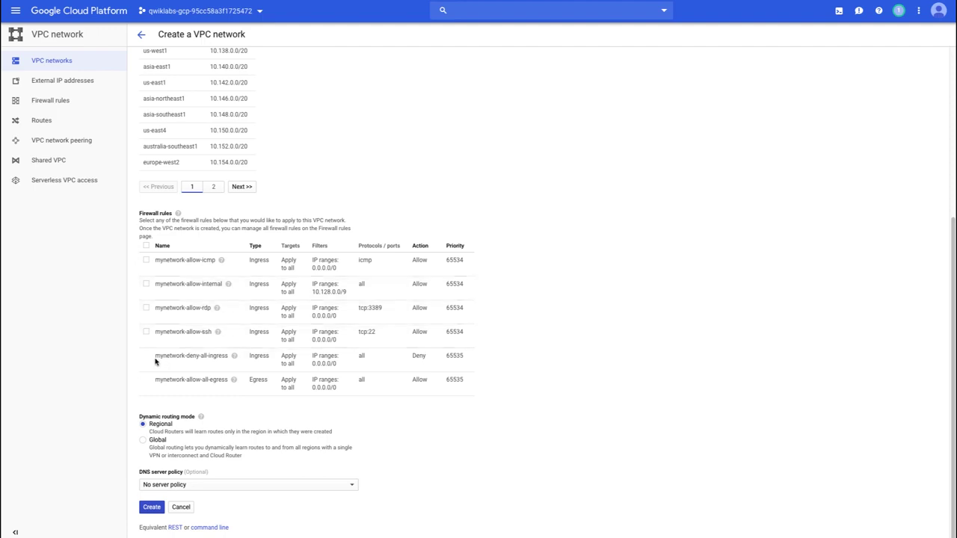
pyautogui.moveTo(155, 360); pyautogui.dragTo(402, 355)
pyautogui.moveTo(154, 382); pyautogui.dragTo(232, 385)
pyautogui.click(166, 384)
pyautogui.moveTo(467, 361); pyautogui.dragTo(446, 359)
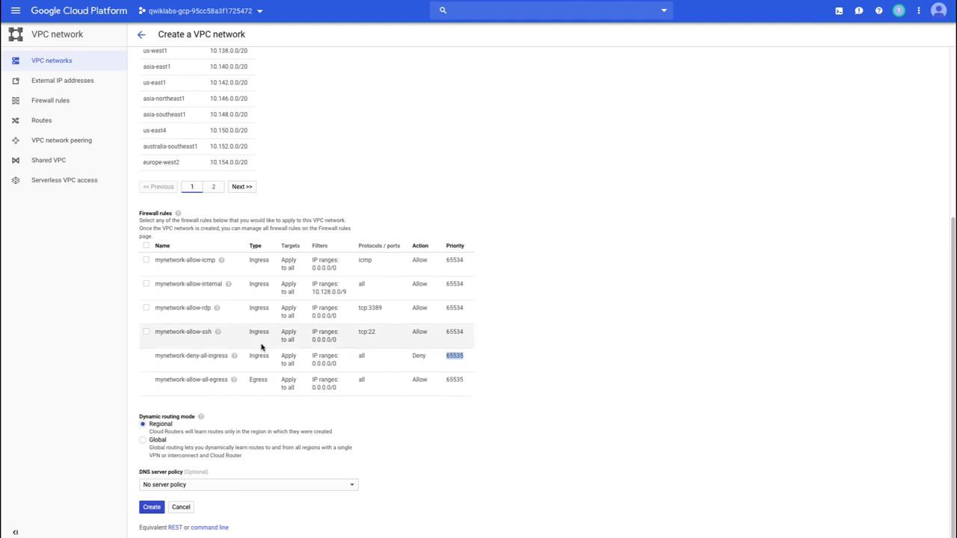
# Apply all selectable firewall rules (icmp, internal, rdp and ssh) to mynetwork and create the network
pyautogui.click(147, 247)
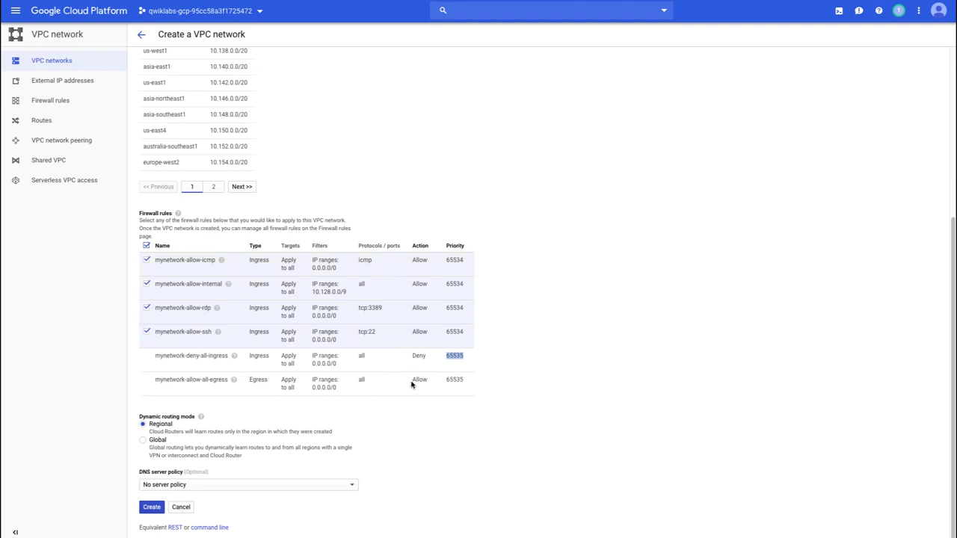
pyautogui.click(151, 508)
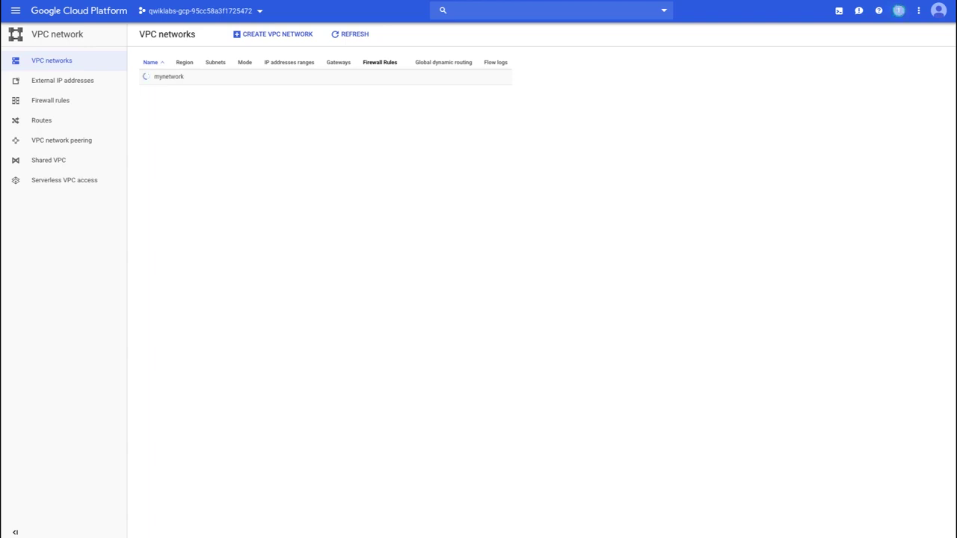
# Monitor the creation of mynetwork by refreshing the VPC networks list and checking the notifications
pyautogui.click(348, 35)
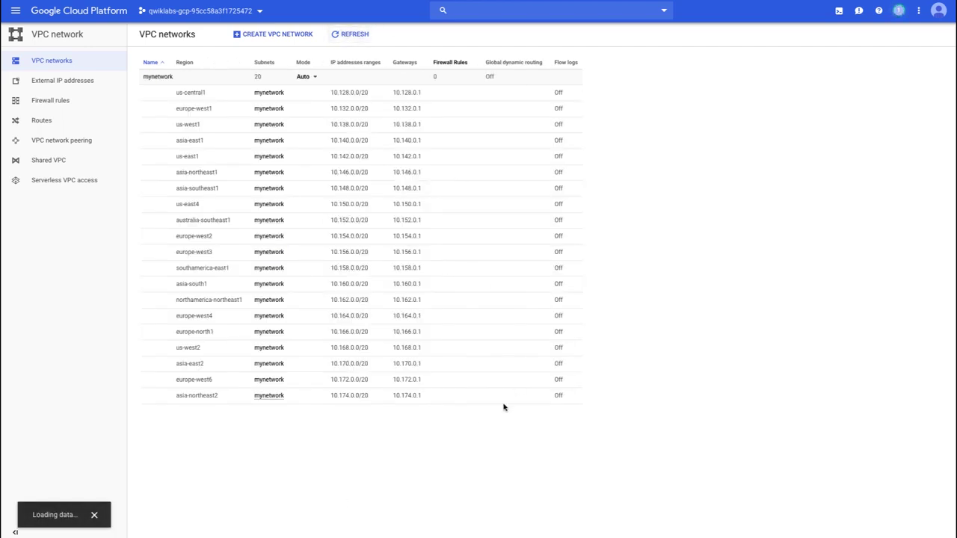
pyautogui.click(899, 13)
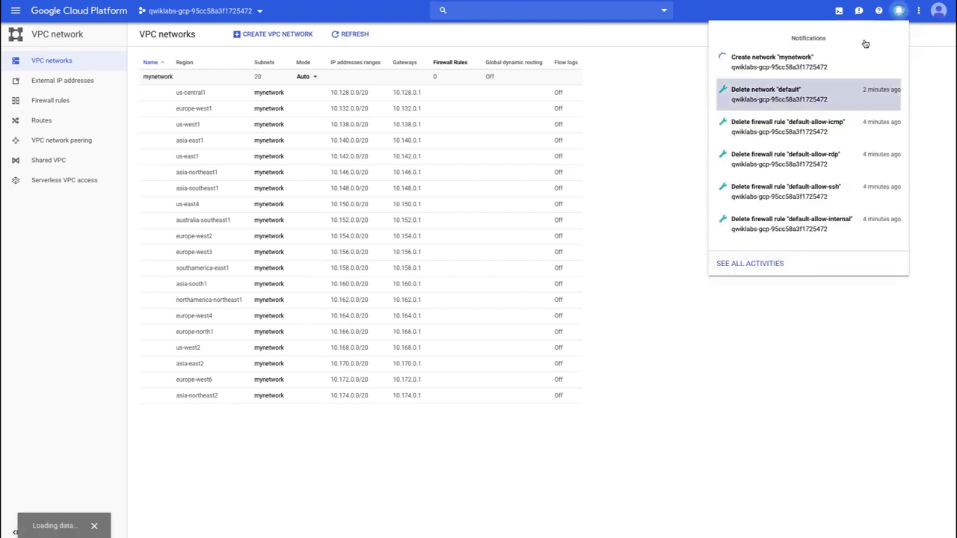
pyautogui.click(390, 35)
pyautogui.click(350, 35)
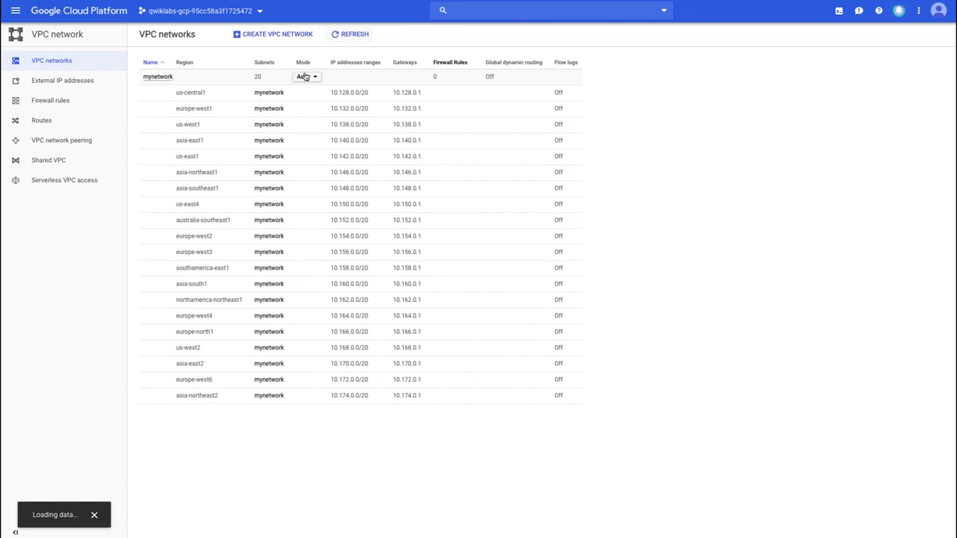
# Start a new VM instance in Compute Engine and name it mynet-us-vm
pyautogui.click(15, 11)
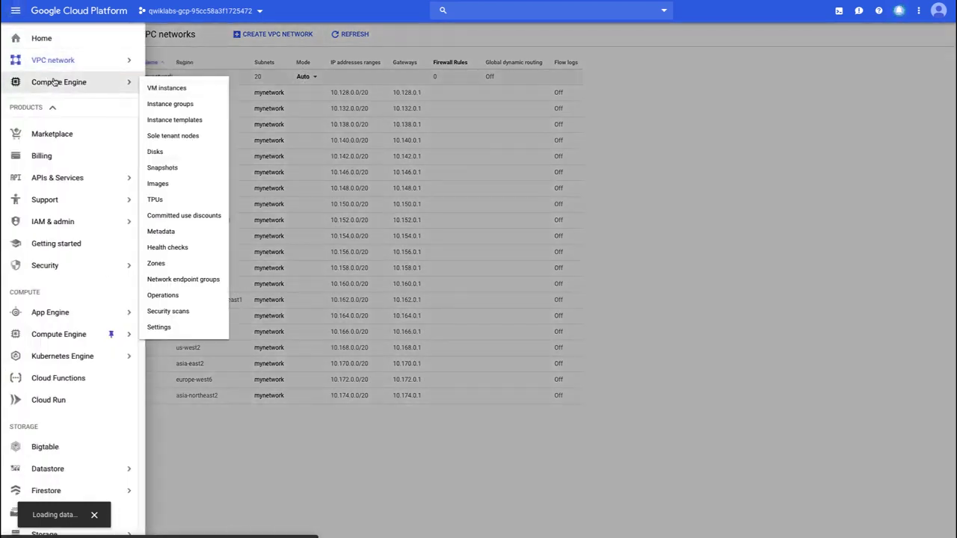
pyautogui.click(54, 82)
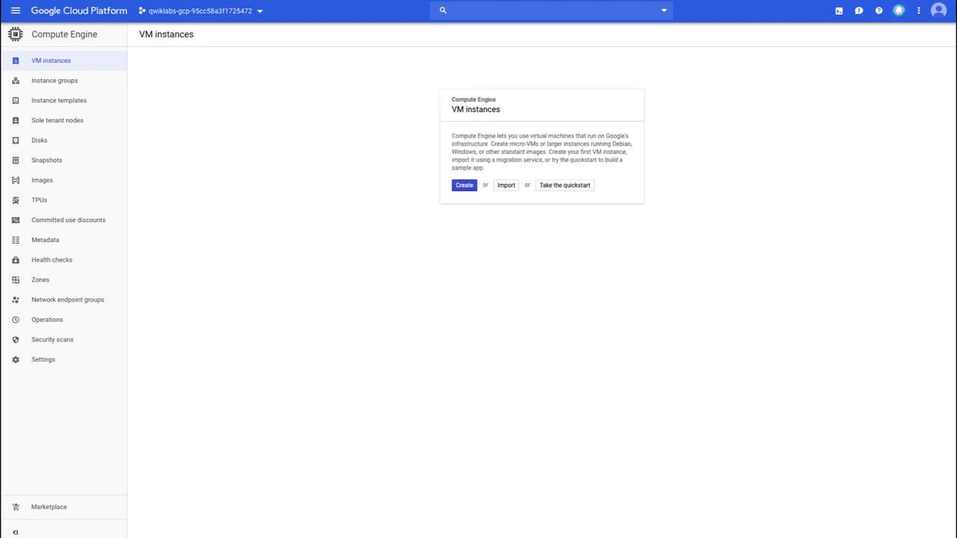
pyautogui.click(463, 187)
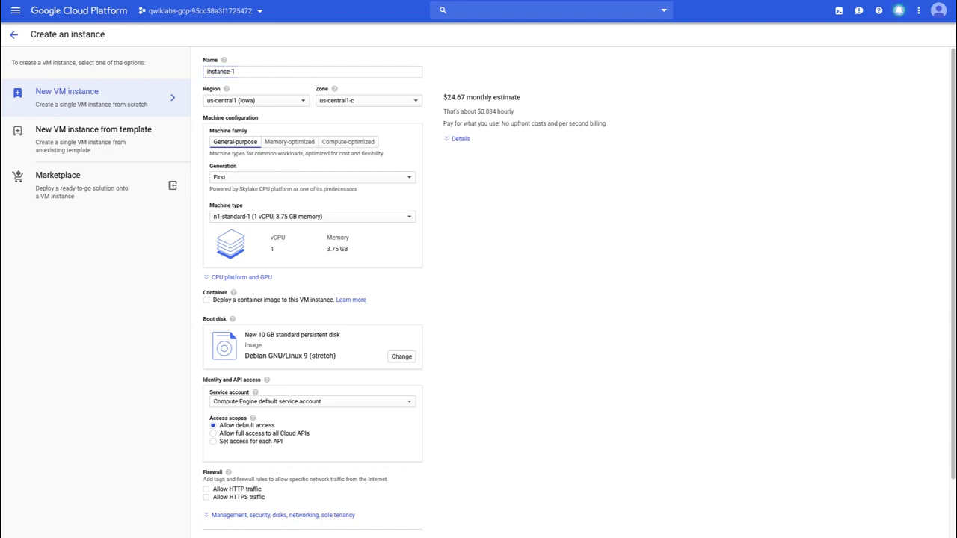
pyautogui.moveTo(239, 72); pyautogui.dragTo(187, 75)
pyautogui.write('mynet-us-vm')
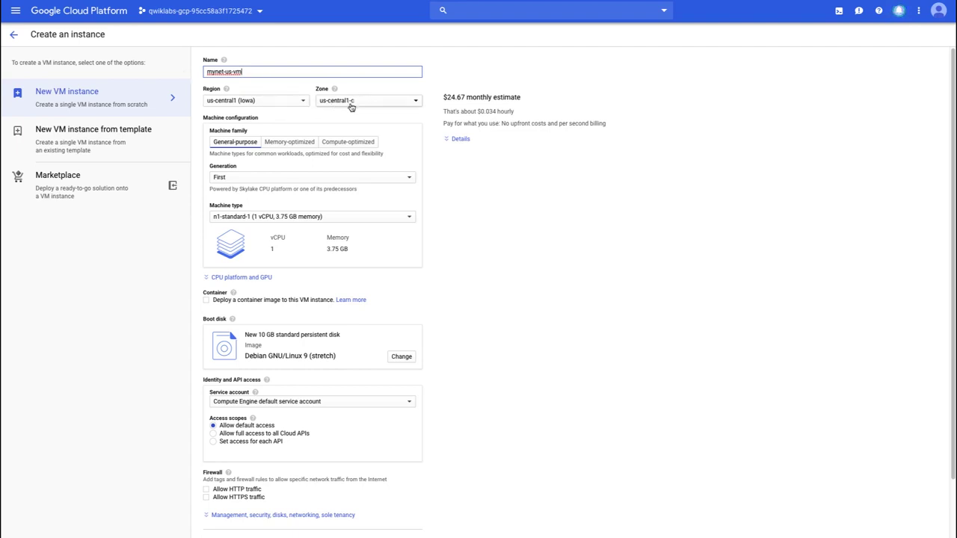
# Set the machine type to f1-micro (1 vCPU, 614 MB memory) and create the VM instance
pyautogui.click(242, 218)
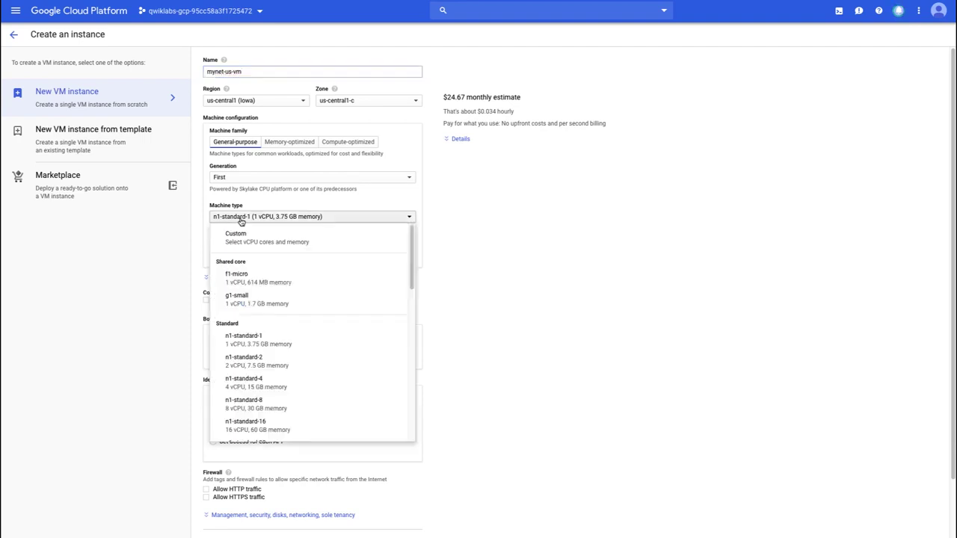
pyautogui.click(249, 277)
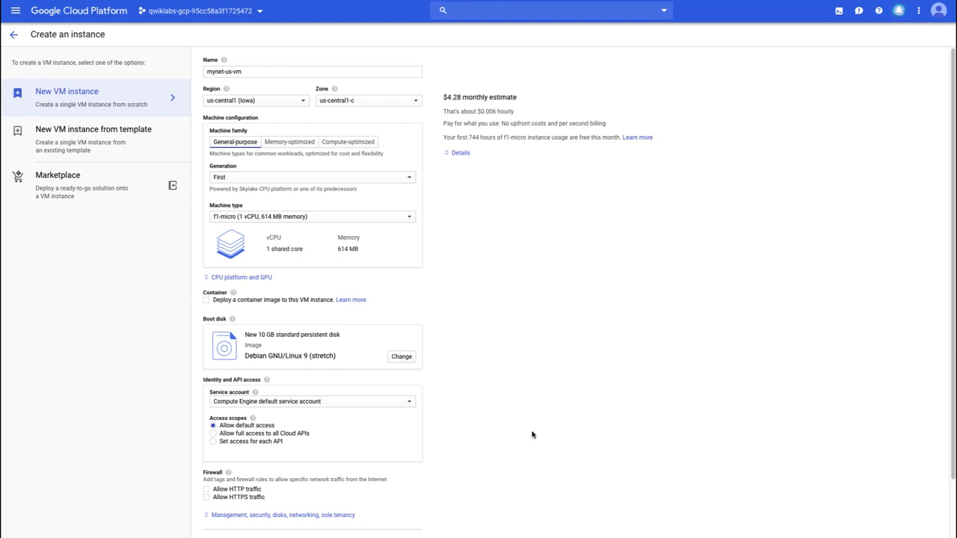
pyautogui.scroll(-2, 554, 438)
pyautogui.click(217, 485)
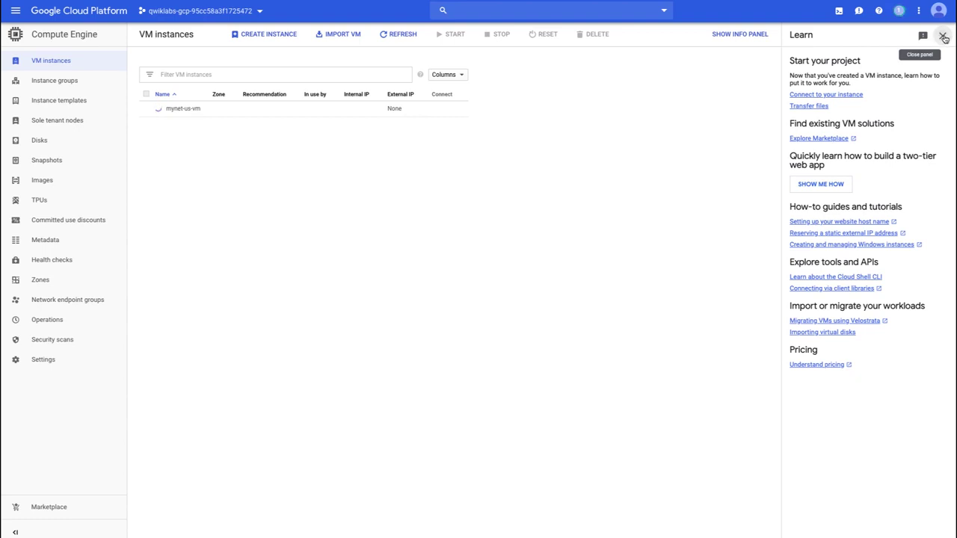
# Close the Learn pane, start another VM instance and name it mynet-eu-vm
pyautogui.click(943, 37)
pyautogui.click(235, 35)
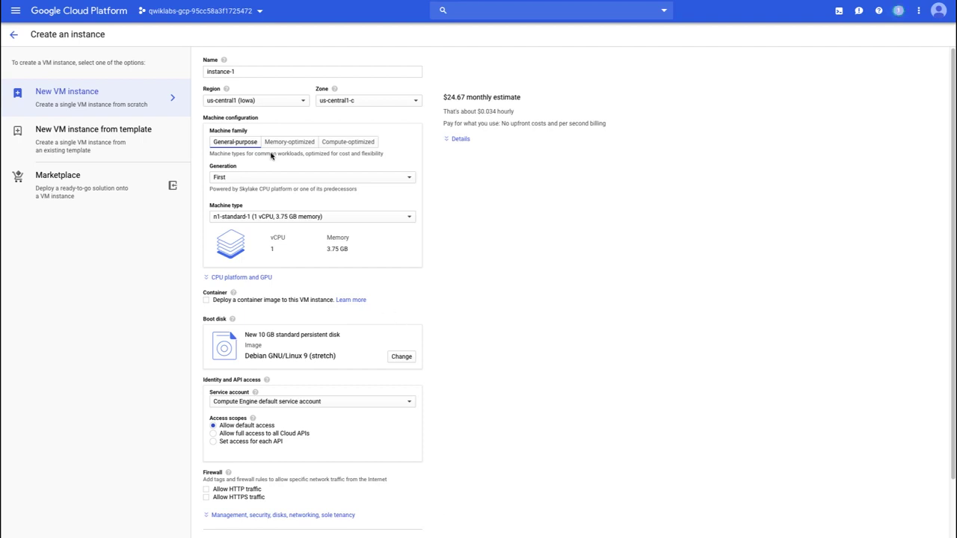
pyautogui.click(243, 71)
pyautogui.hotkey('ctrl', 'a')
pyautogui.write('mynet-eu-vm')
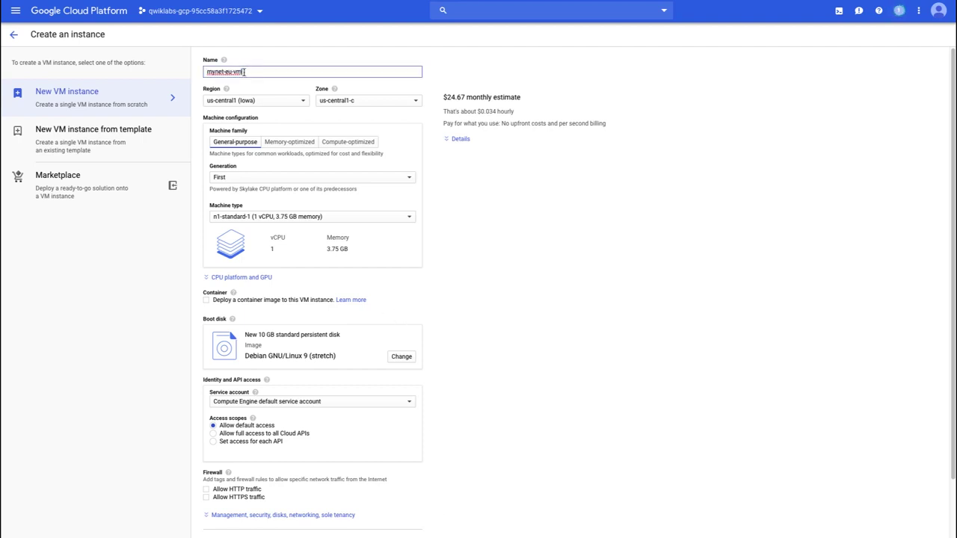
# Set the new instance's region to europe-west1 (Belgium) and its zone to europe-west1-c
pyautogui.click(252, 102)
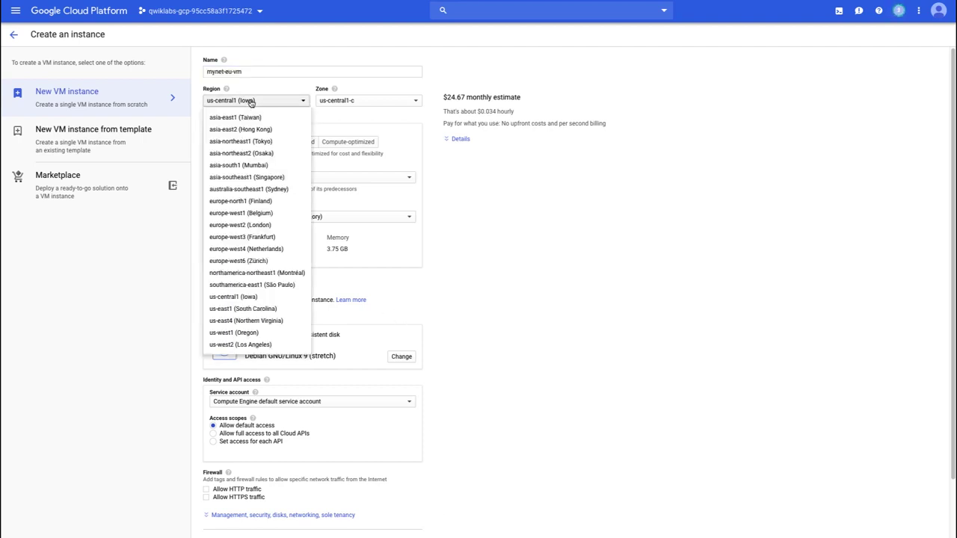
pyautogui.click(265, 215)
pyautogui.click(371, 102)
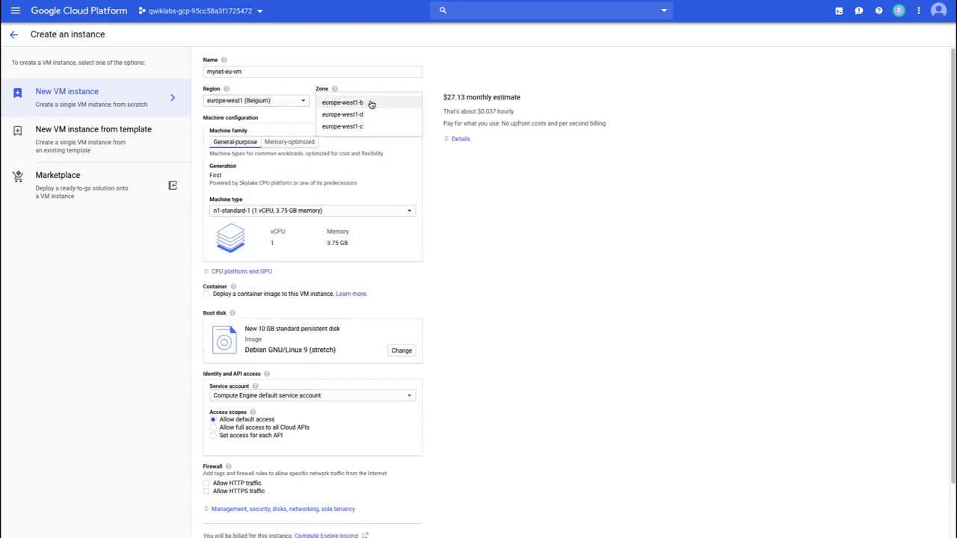
pyautogui.click(369, 127)
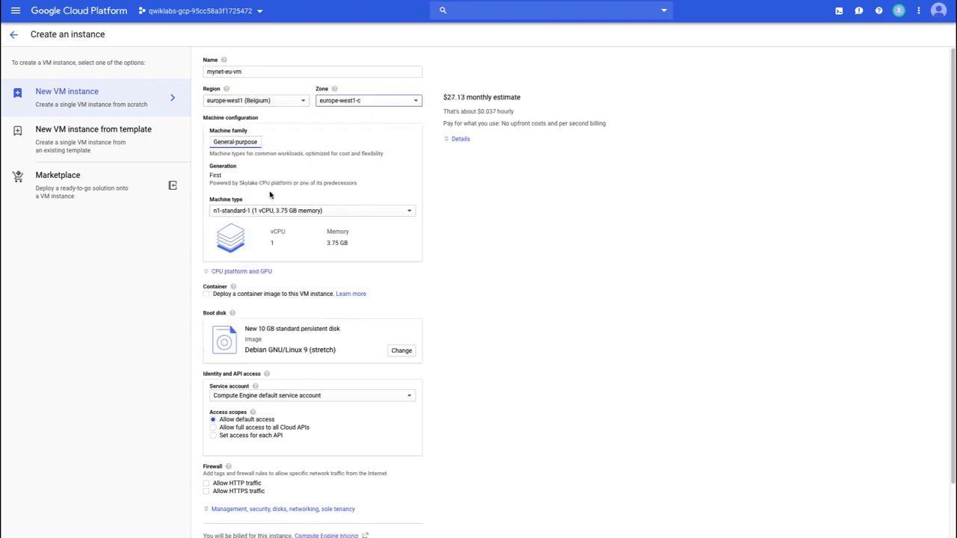
# Set mynet-eu-vm's machine type to f1-micro (1 vCPU, 614 MB memory) and create the instance
pyautogui.click(256, 213)
pyautogui.click(255, 270)
pyautogui.scroll(-1, 290, 193)
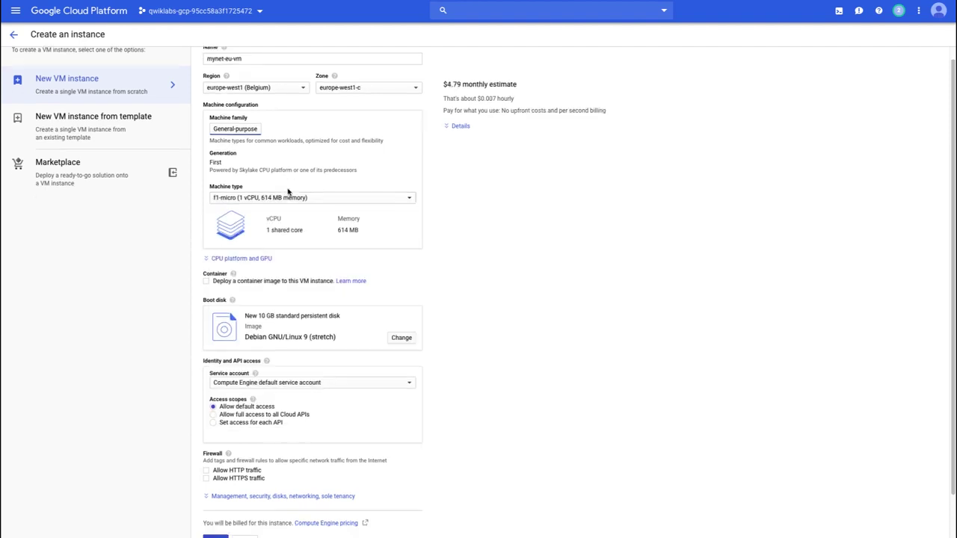
pyautogui.click(215, 485)
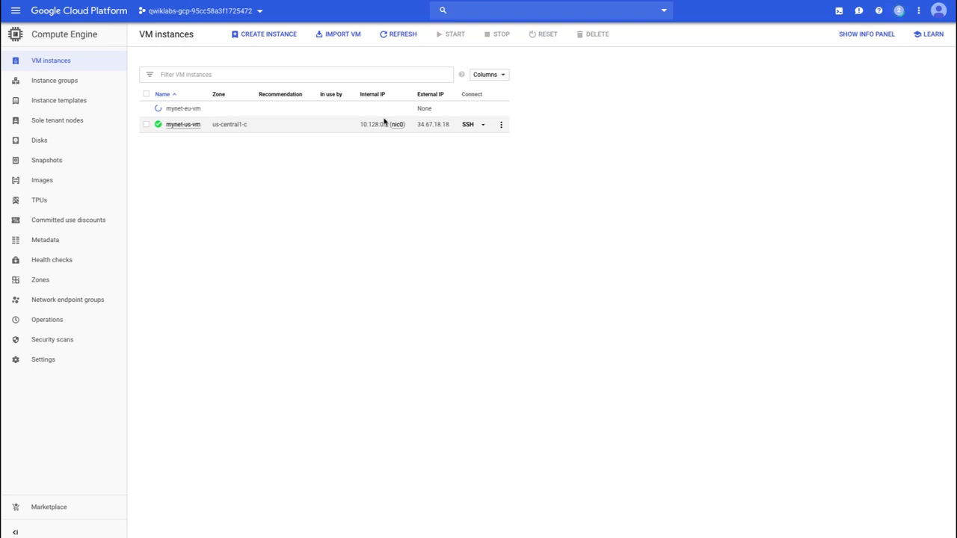
# Compare mynet-us-vm's internal IP with the address range of its mynetwork subnet, and return to the VM instances list
pyautogui.moveTo(356, 125); pyautogui.dragTo(391, 125)
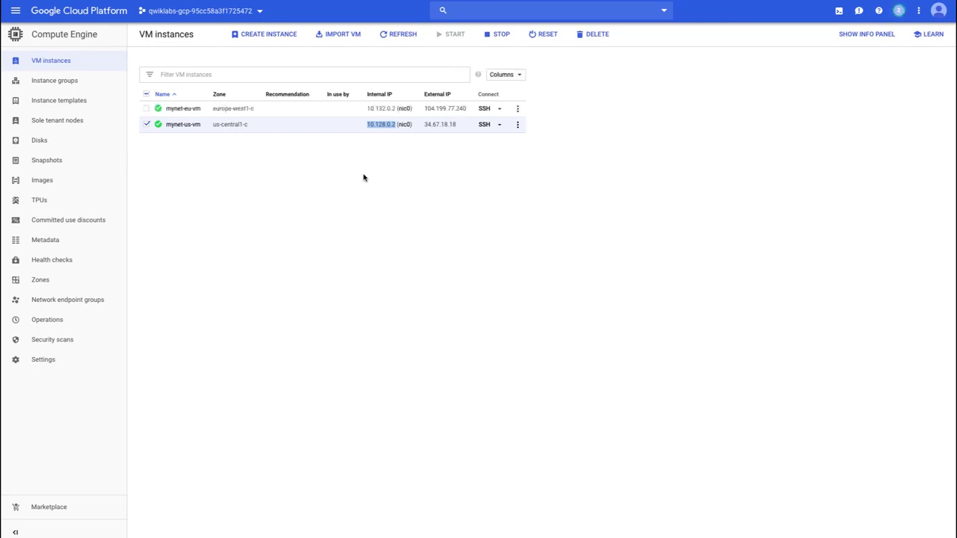
pyautogui.click(376, 161)
pyautogui.click(147, 124)
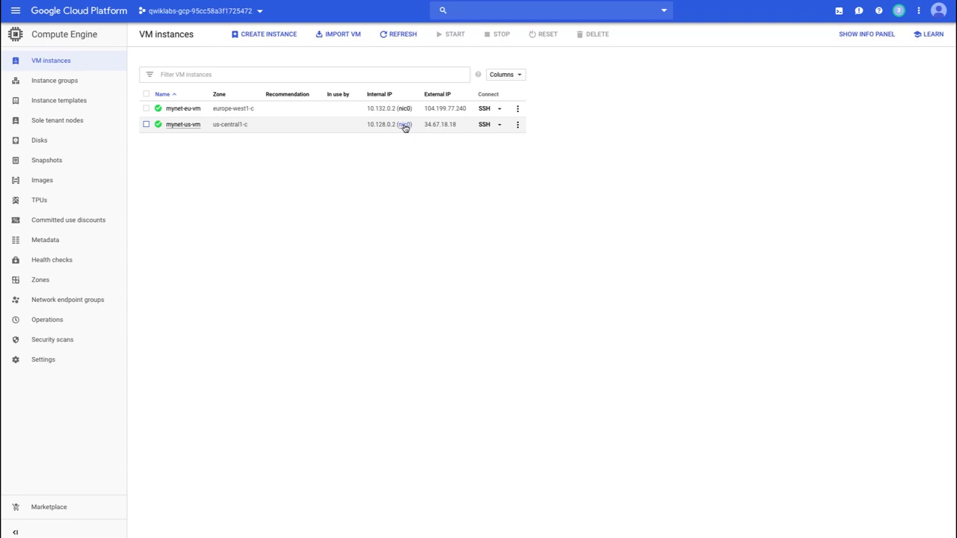
pyautogui.click(405, 125)
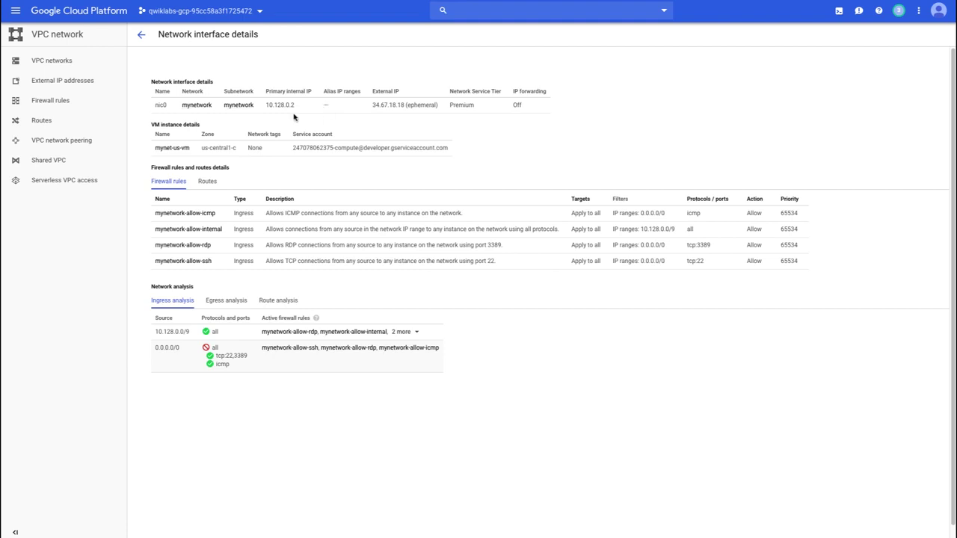
pyautogui.click(237, 108)
pyautogui.moveTo(182, 137); pyautogui.dragTo(133, 136)
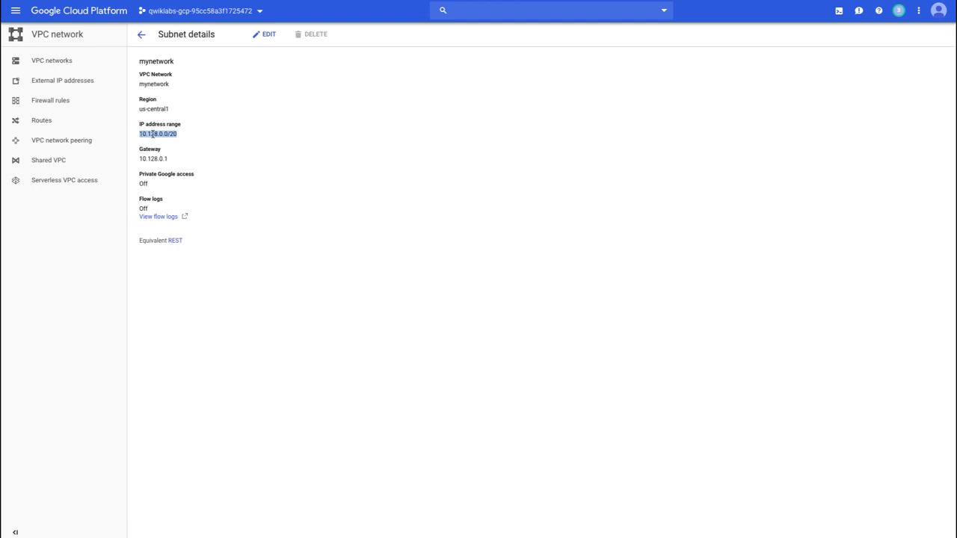
pyautogui.click(142, 36)
pyautogui.click(141, 36)
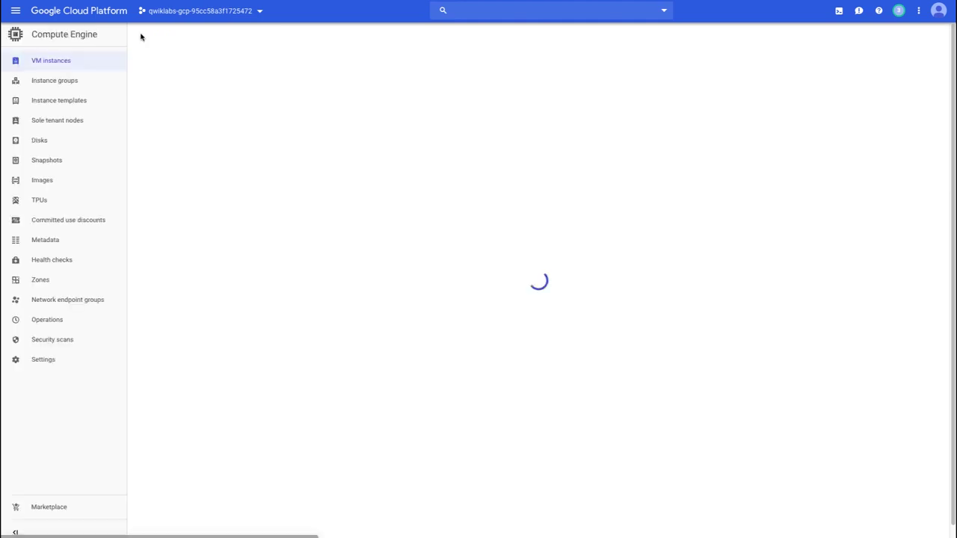
# Check mynet-eu-vm's internal IP against its subnet's address range and gateway, and return to the VM instances list
pyautogui.moveTo(367, 124); pyautogui.dragTo(395, 129)
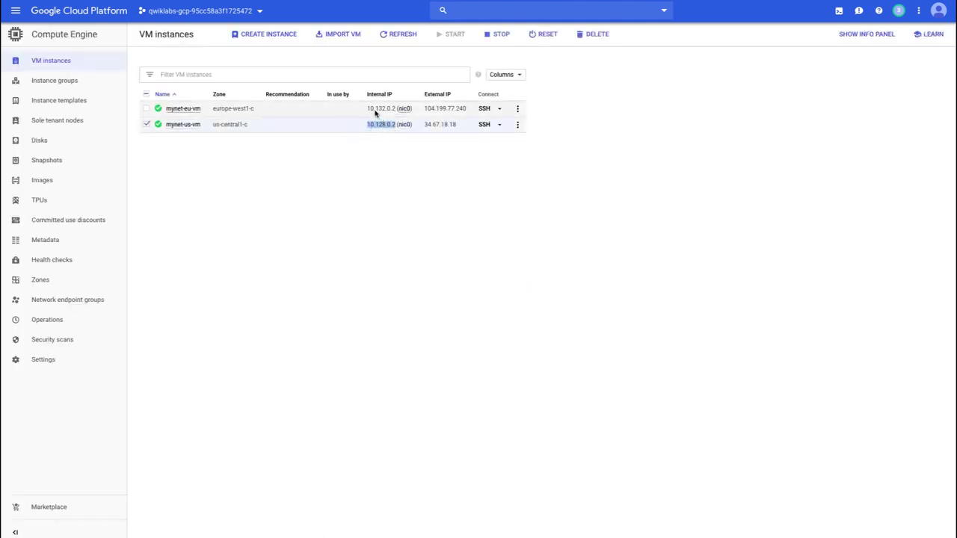
pyautogui.moveTo(367, 109); pyautogui.dragTo(386, 117)
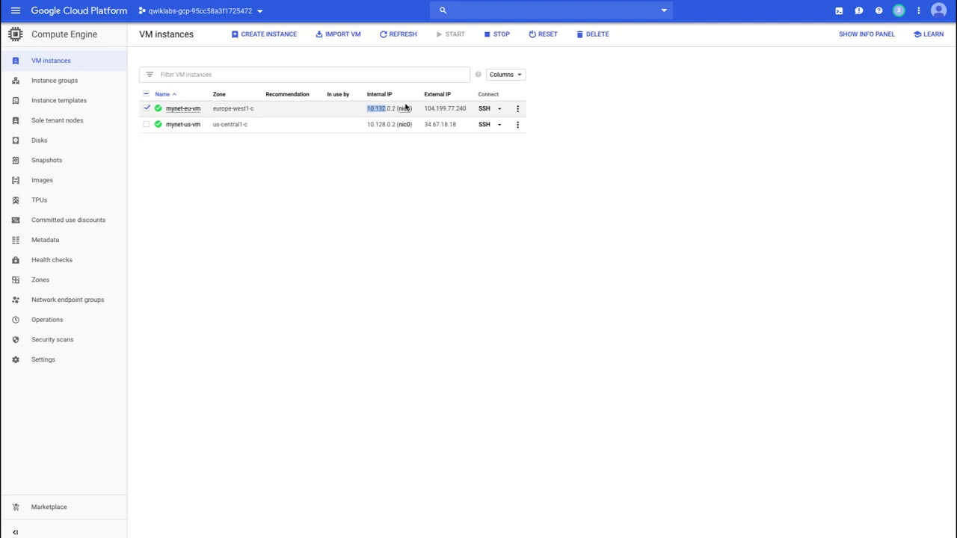
pyautogui.click(405, 110)
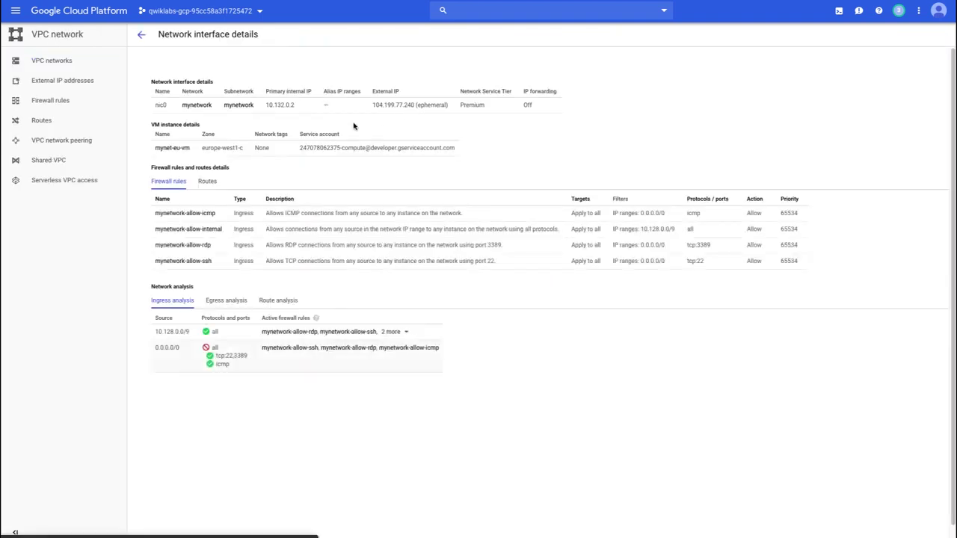
pyautogui.click(241, 107)
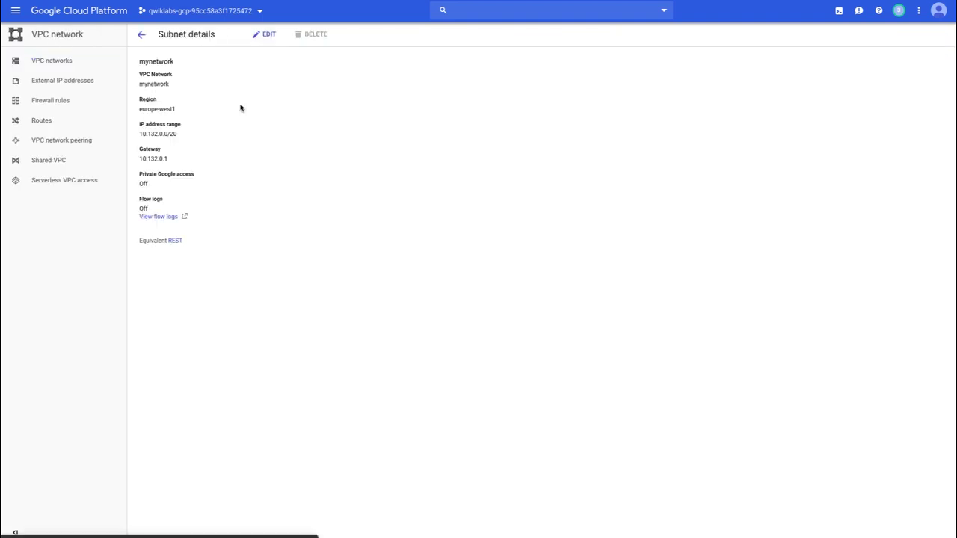
pyautogui.moveTo(182, 133); pyautogui.dragTo(139, 135)
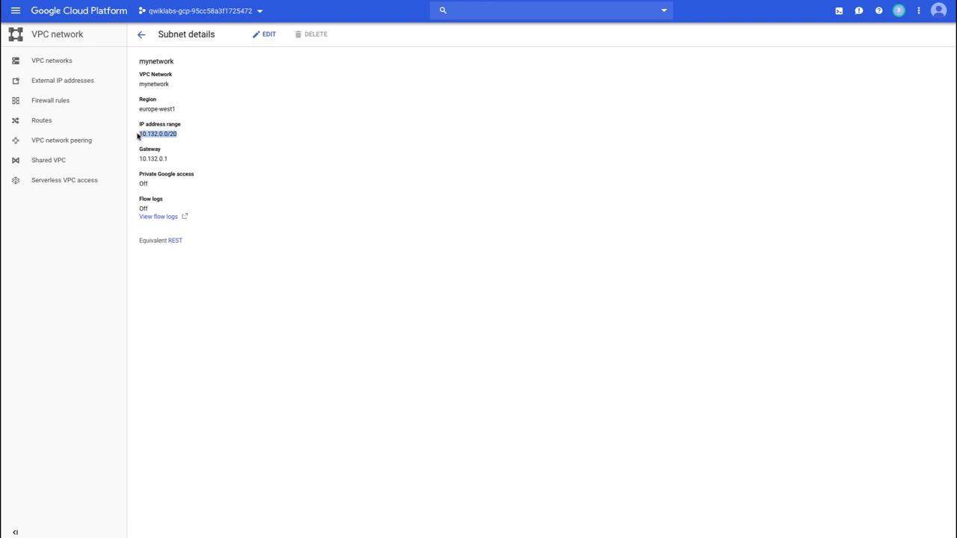
pyautogui.moveTo(174, 160); pyautogui.dragTo(138, 158)
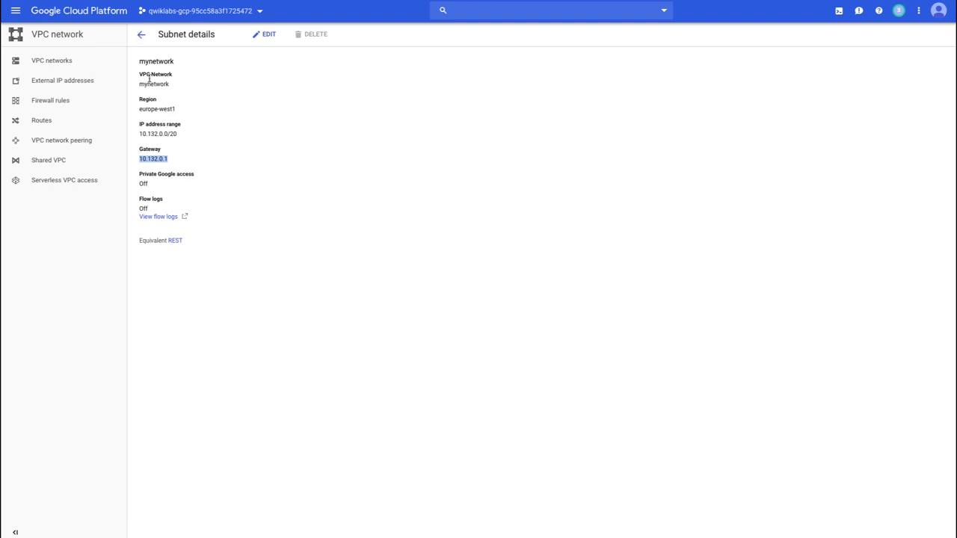
pyautogui.click(140, 37)
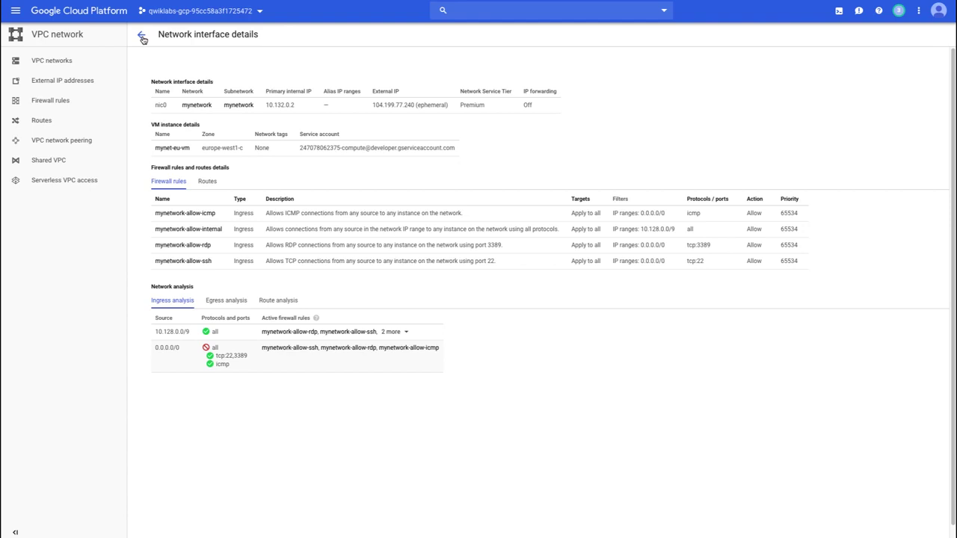
pyautogui.click(142, 37)
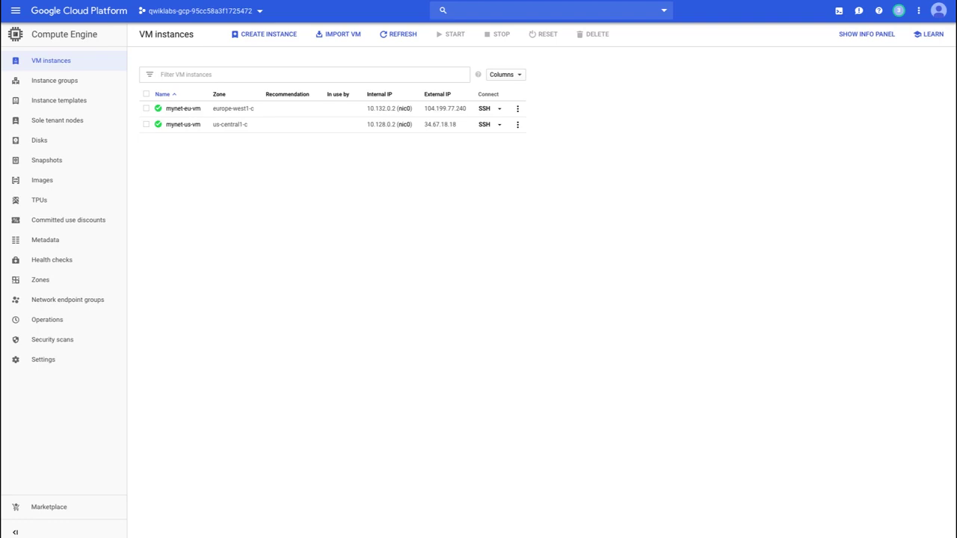
# Open an SSH session to mynet-us-vm and ping mynet-eu-vm's internal IP with ping -c 3 10.132.0.2
pyautogui.moveTo(367, 109); pyautogui.dragTo(394, 112)
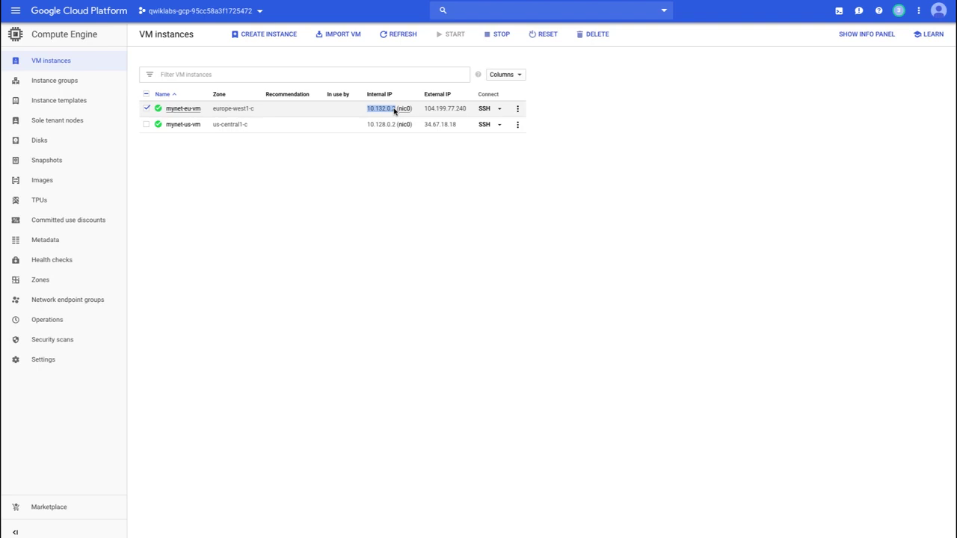
pyautogui.click(484, 125)
pyautogui.moveTo(425, 207); pyautogui.dragTo(650, 139)
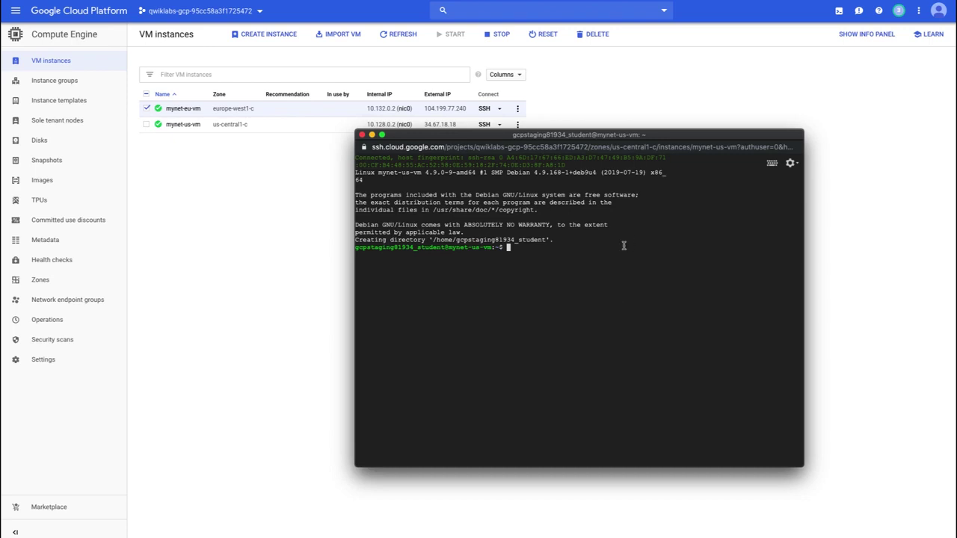
pyautogui.write('ping -c 3 10.132.0.2')
pyautogui.press('Return')
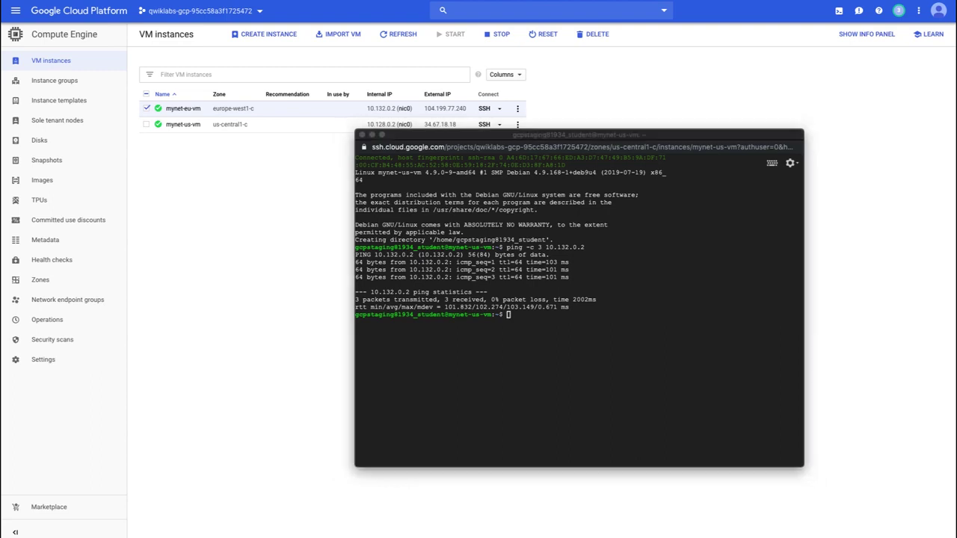
# Run ping -c 3 mynet-eu-vm from mynet-us-vm and examine the fully qualified domain name in the output
pyautogui.click(565, 360)
pyautogui.write('ping -c 3 mynet-eu-vm')
pyautogui.press('Return')
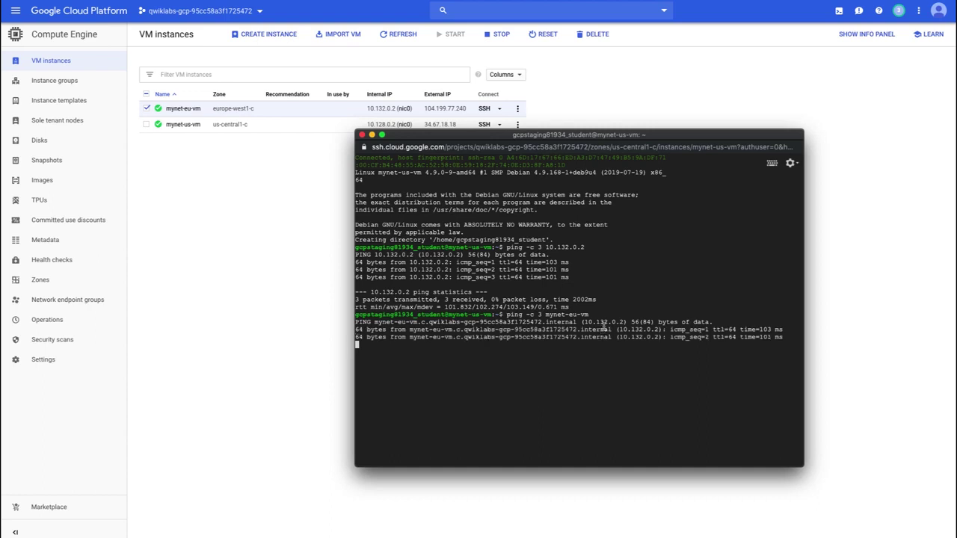
pyautogui.moveTo(374, 322); pyautogui.dragTo(586, 323)
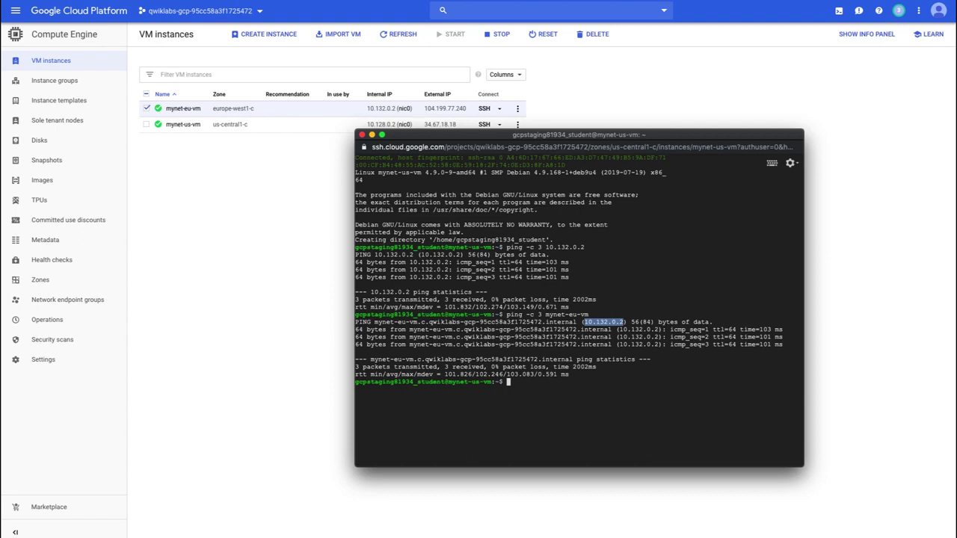
pyautogui.moveTo(374, 322); pyautogui.dragTo(580, 324)
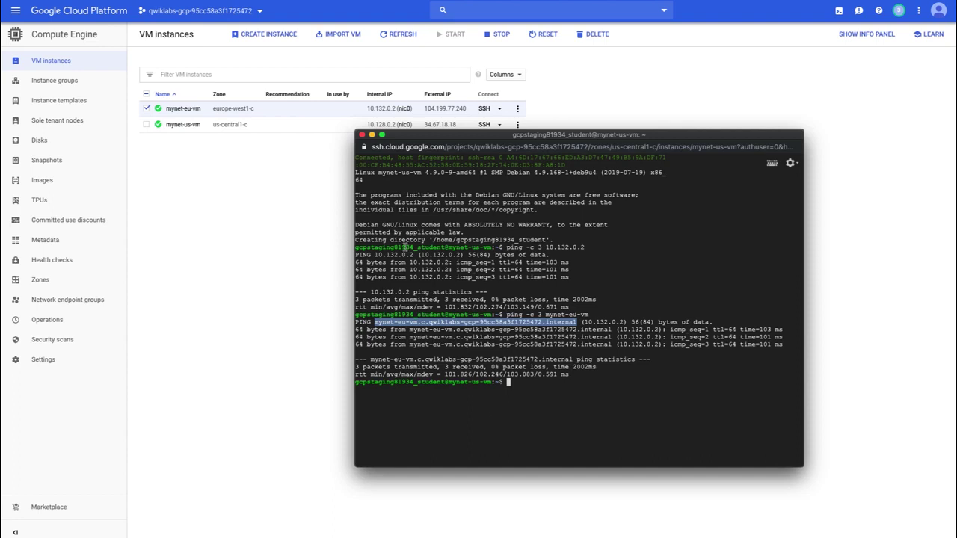
# End the SSH session on mynet-us-vm with the exit command
pyautogui.click(566, 382)
pyautogui.write('exit')
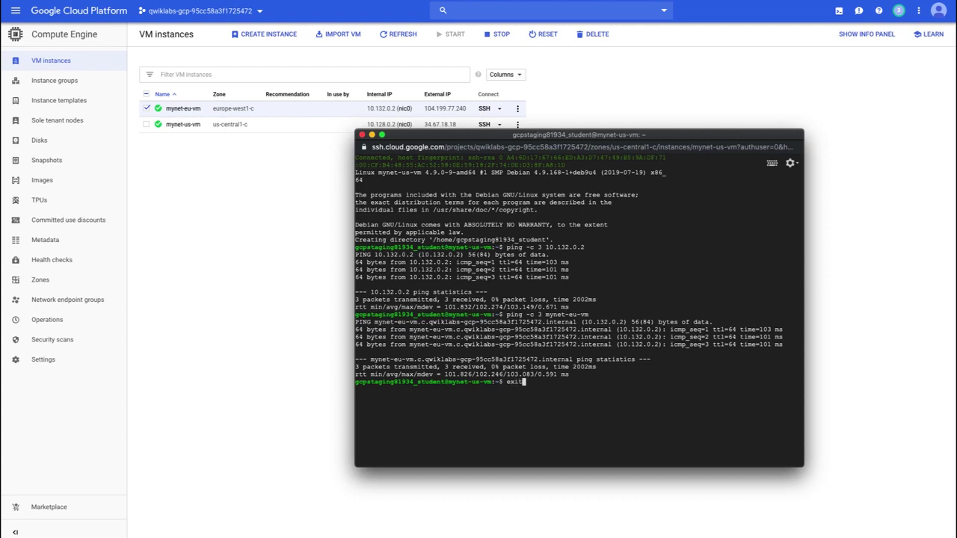
pyautogui.press('Return')
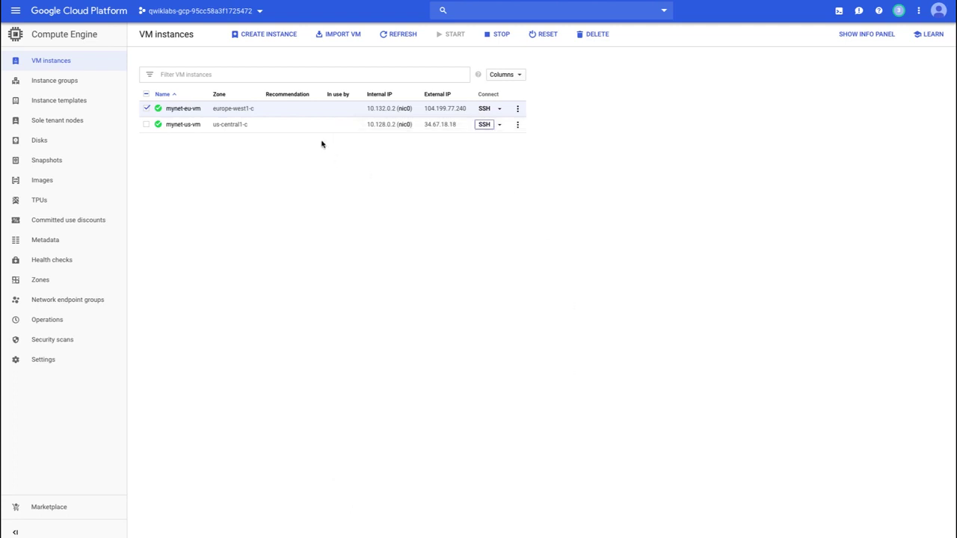
# Copy mynet-us-vm's internal IP, connect to mynet-eu-vm over SSH, and run ping -c 3 10.128.0.2
pyautogui.moveTo(367, 124); pyautogui.dragTo(397, 126)
pyautogui.hotkey('ctrl', 'c')
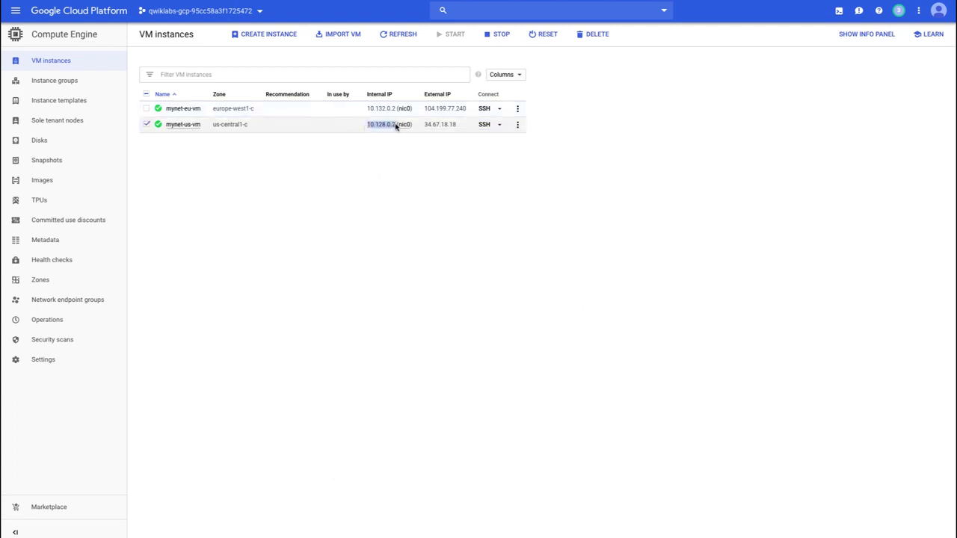
pyautogui.click(485, 108)
pyautogui.moveTo(413, 215); pyautogui.dragTo(648, 144)
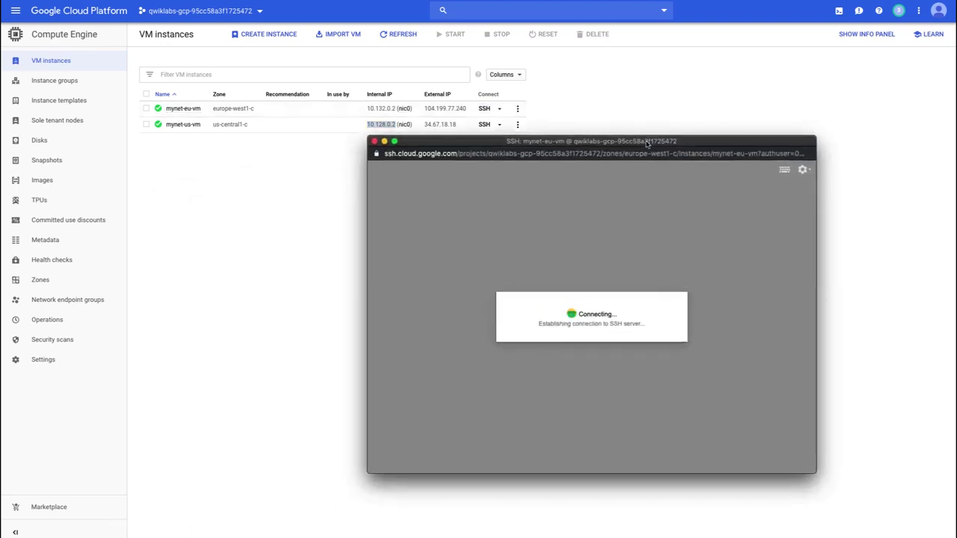
pyautogui.moveTo(554, 142); pyautogui.dragTo(601, 145)
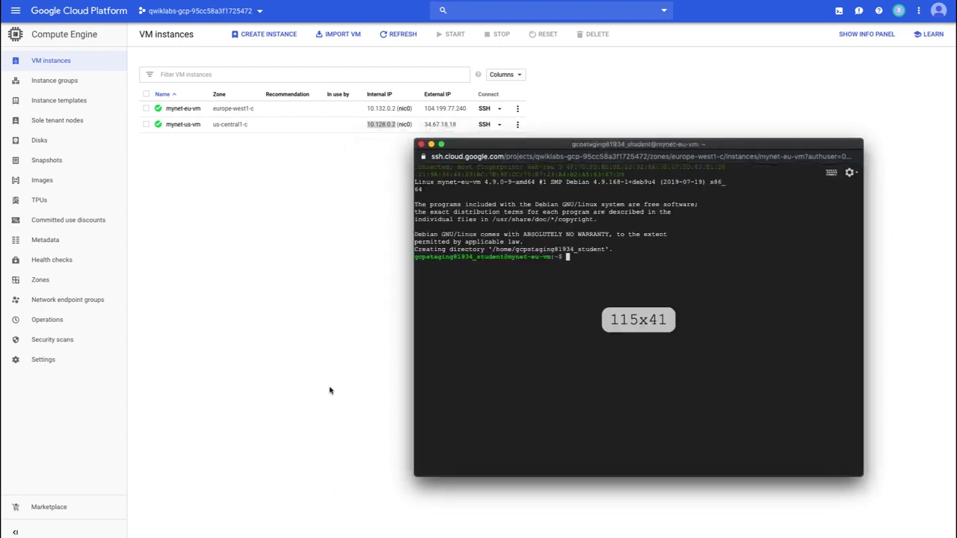
pyautogui.write('ping -c 3')
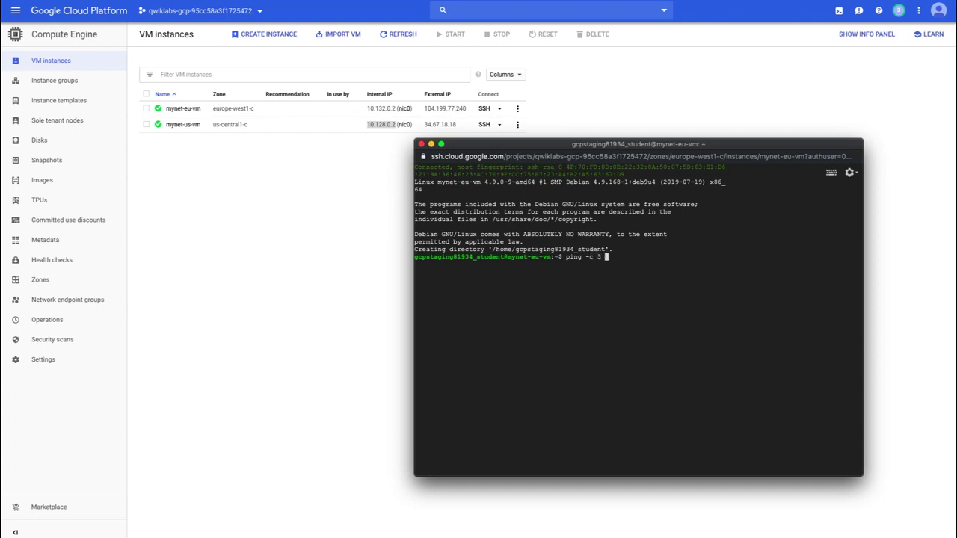
pyautogui.hotkey('ctrl', 'v')
pyautogui.press('Return')
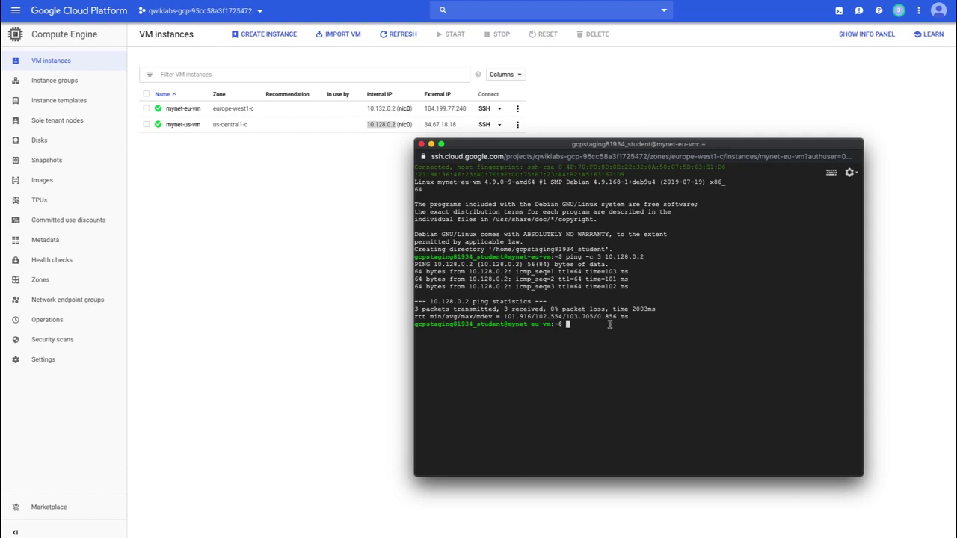
# Ping mynet-us-vm's external IP from mynet-eu-vm with ping -c 3 34.67.18.18, and return to the VM instances list
pyautogui.press('Up')
pyautogui.press('BackSpace')
pyautogui.press('BackSpace')
pyautogui.press('BackSpace')
pyautogui.press('BackSpace')
pyautogui.press('BackSpace')
pyautogui.press('BackSpace')
pyautogui.press('BackSpace')
pyautogui.press('BackSpace')
pyautogui.press('BackSpace')
pyautogui.press('BackSpace')
pyautogui.write('34.67.18.18')
pyautogui.press('Return')
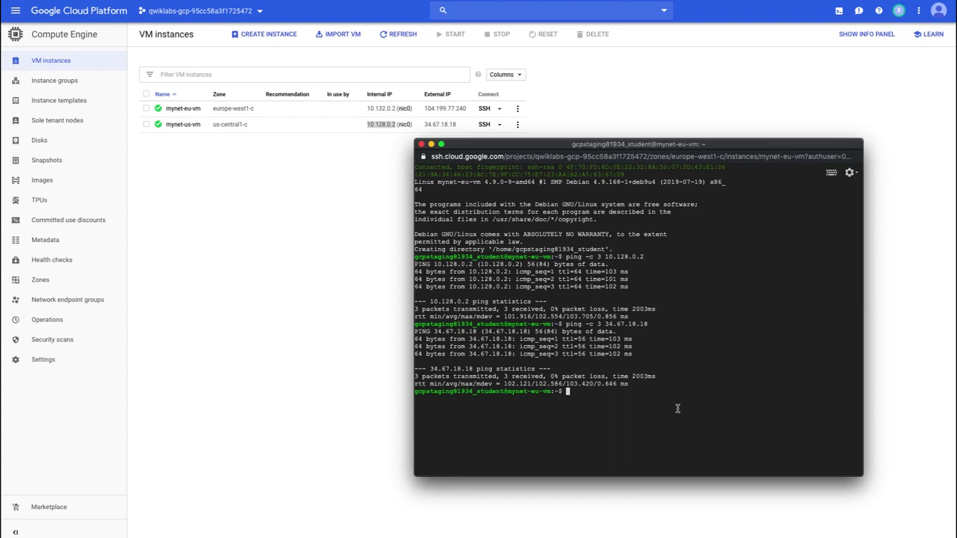
pyautogui.click(250, 206)
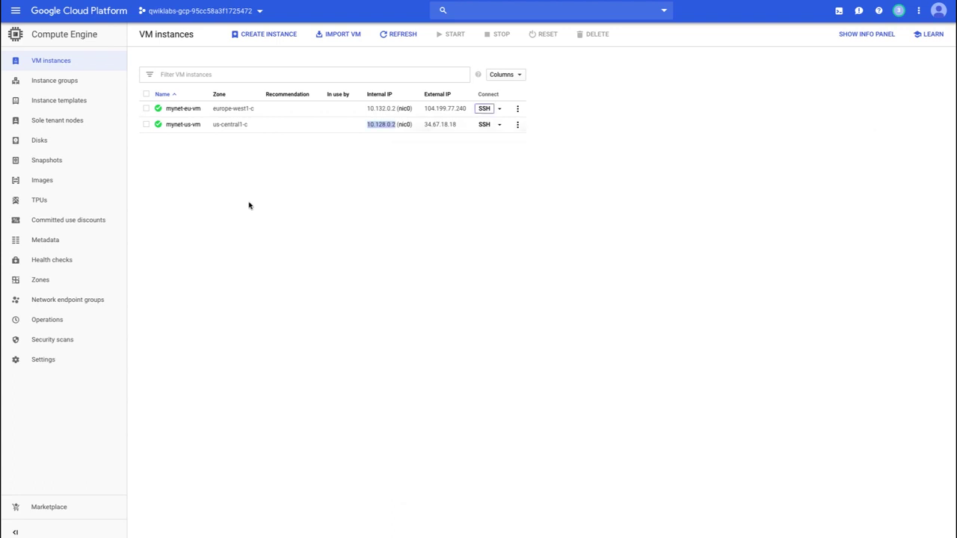
# Open mynetwork's VPC network details, set its subnet creation mode to Custom, and save the change
pyautogui.click(406, 126)
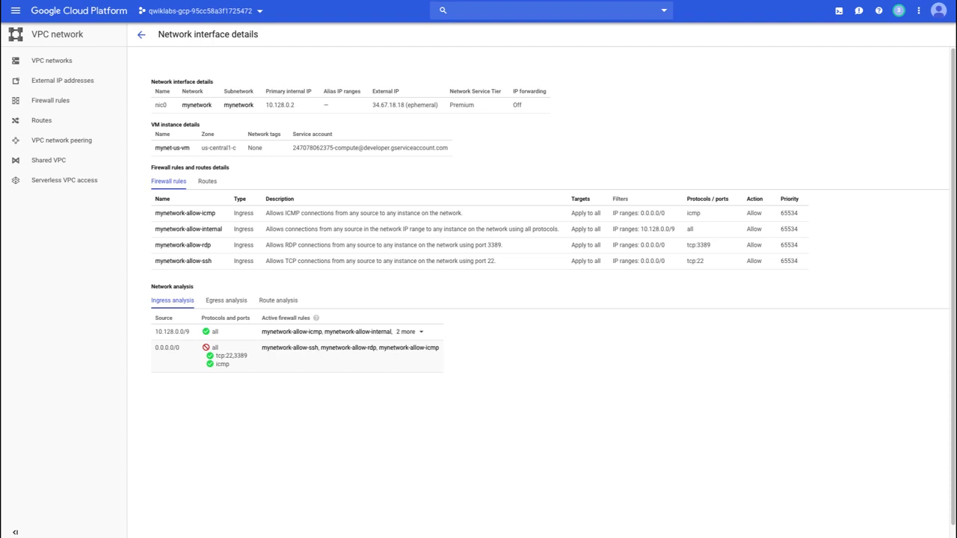
pyautogui.click(50, 61)
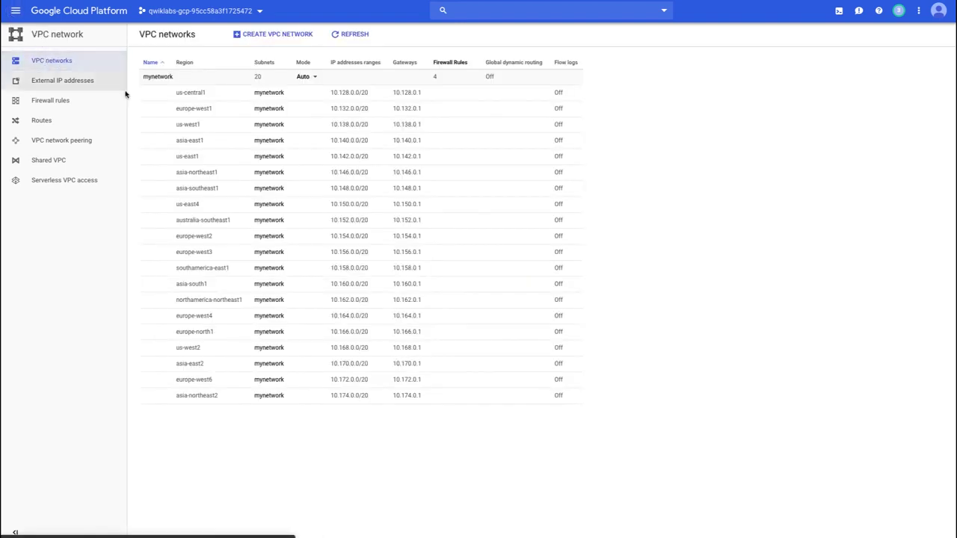
pyautogui.click(158, 77)
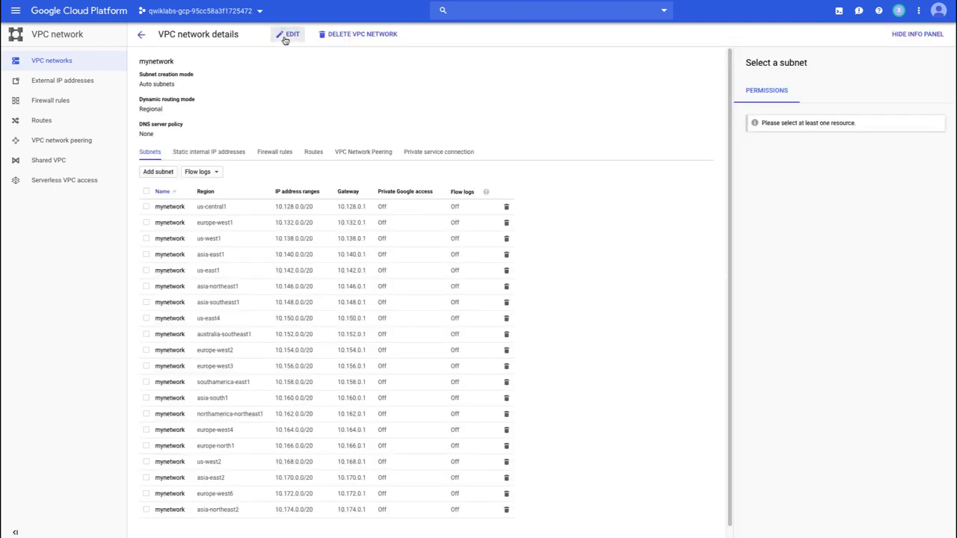
pyautogui.click(288, 35)
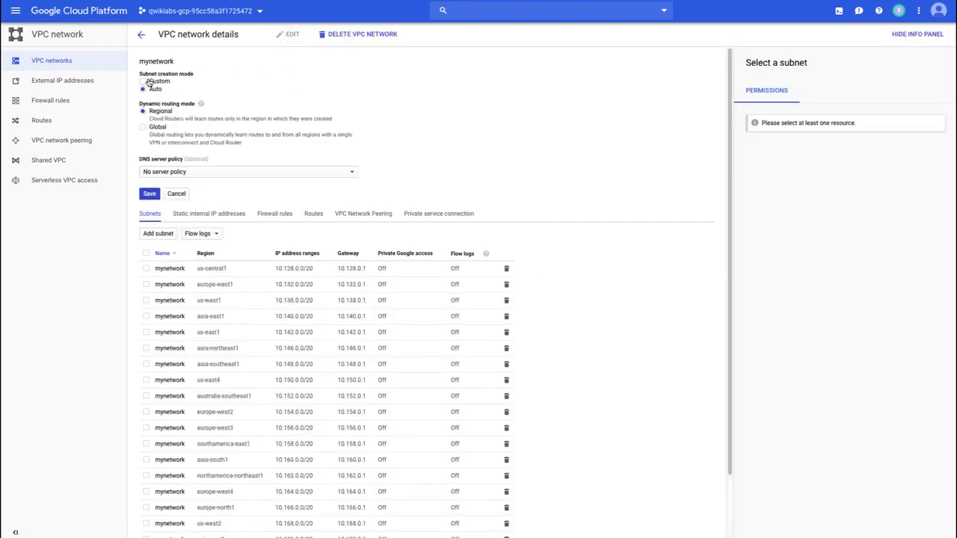
pyautogui.moveTo(140, 74); pyautogui.dragTo(199, 77)
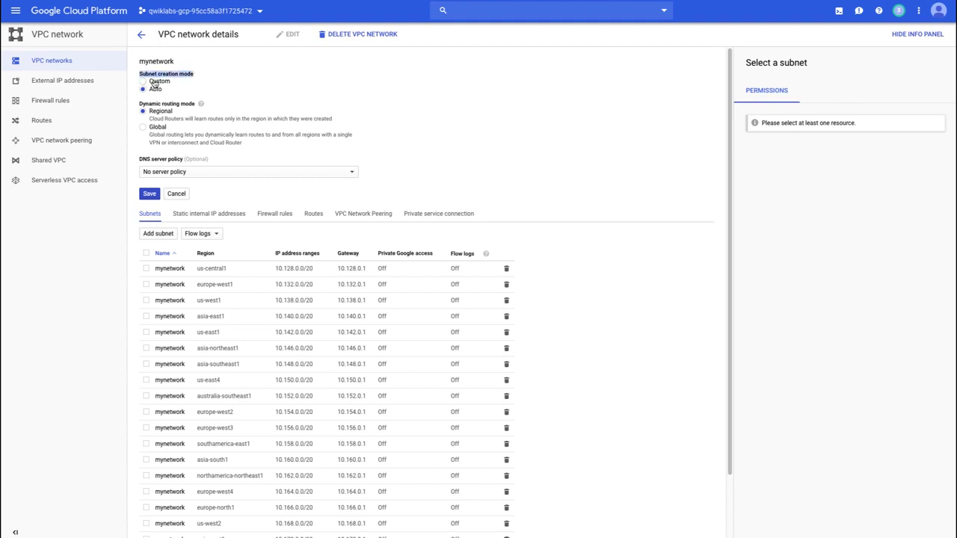
pyautogui.click(155, 82)
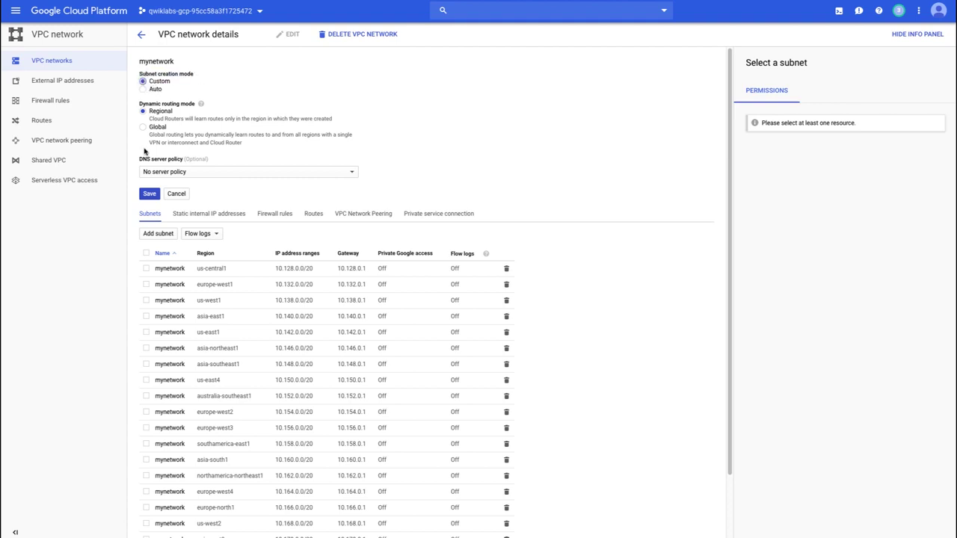
pyautogui.click(149, 193)
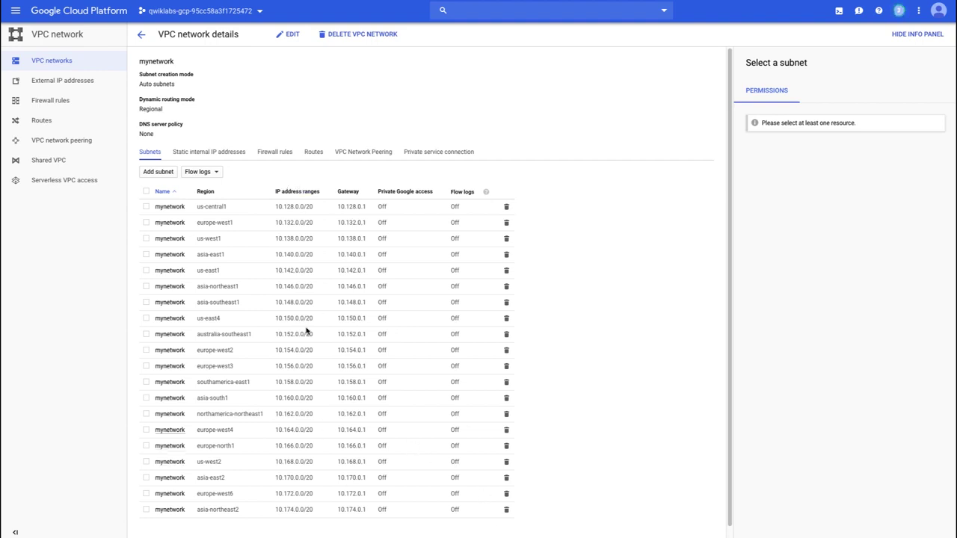
# Return to the VPC networks list and refresh it to check mynetwork's mode
pyautogui.click(143, 36)
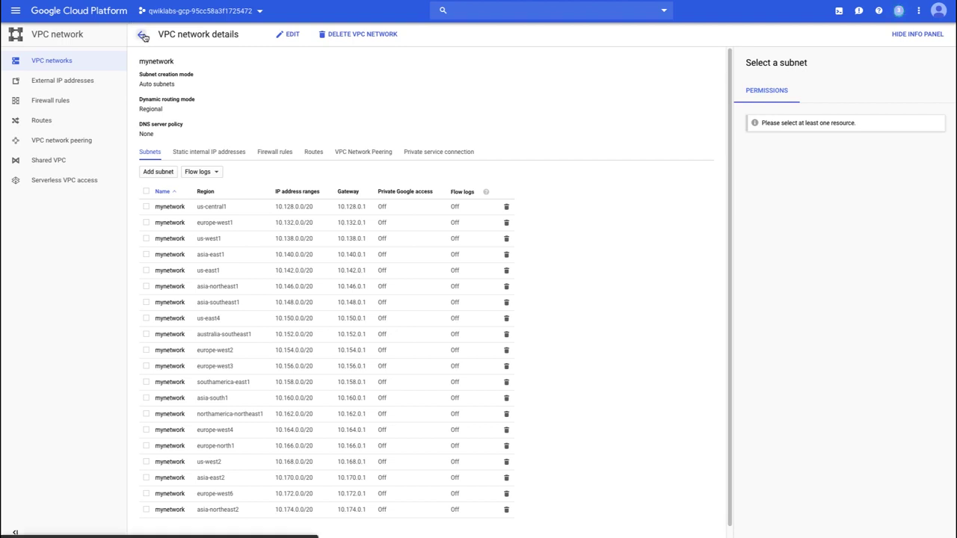
pyautogui.click(901, 10)
pyautogui.click(317, 79)
pyautogui.click(318, 79)
pyautogui.click(566, 76)
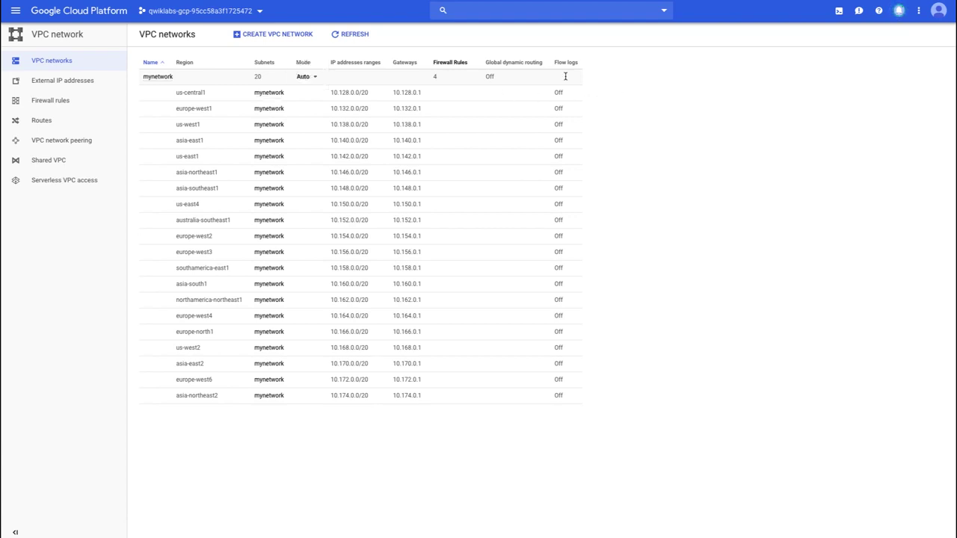
pyautogui.click(348, 35)
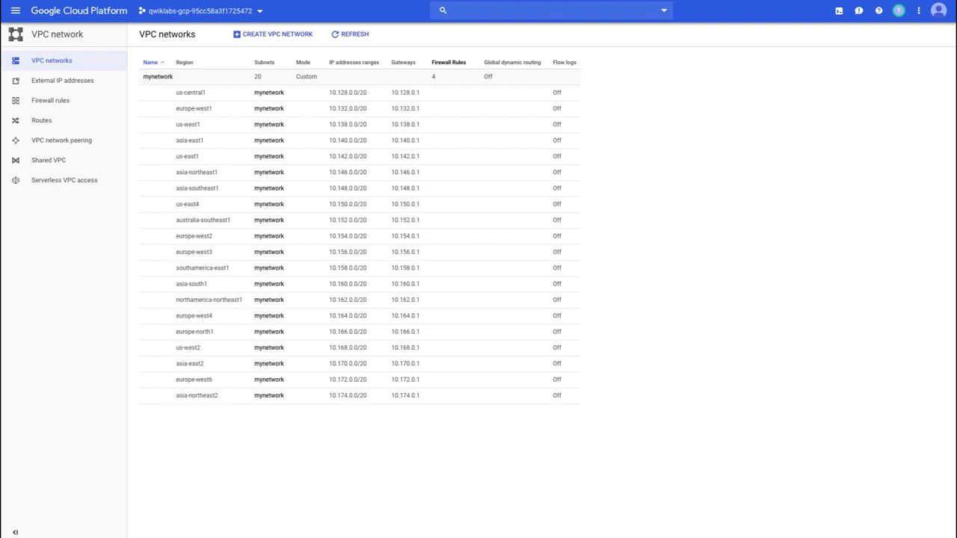
# Start creating a new VPC network and name it managementnet
pyautogui.click(273, 36)
pyautogui.click(271, 36)
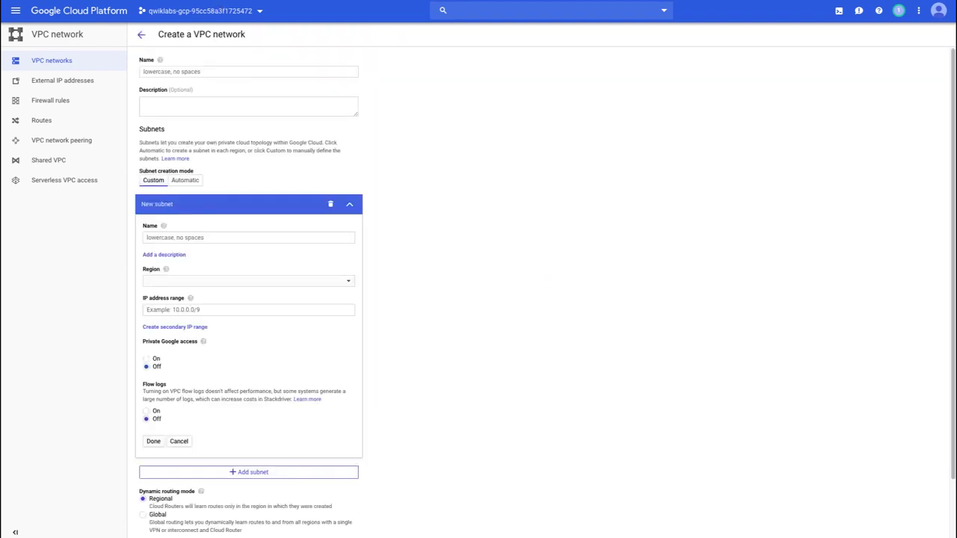
pyautogui.click(153, 69)
pyautogui.write('managementnet')
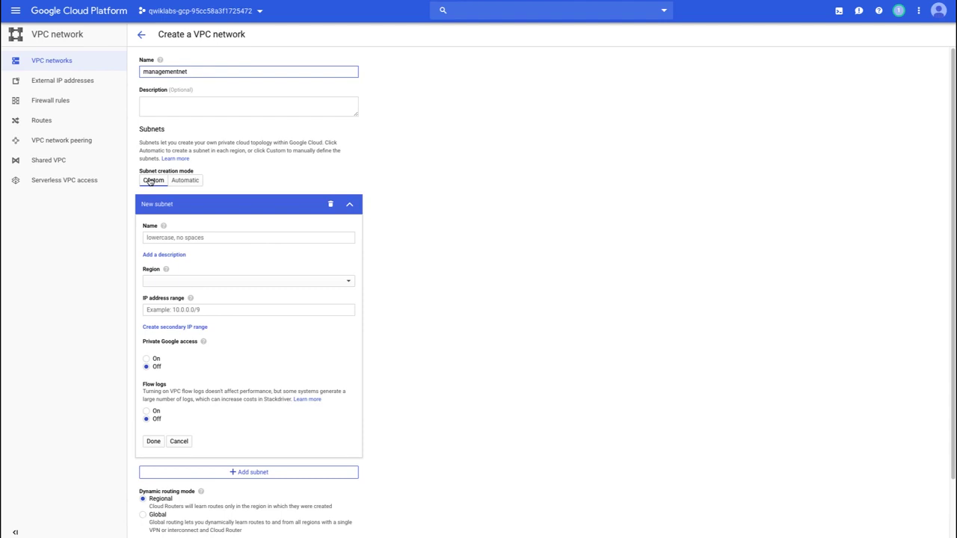
# Define managementnet's subnet as managementsubnet-us in region us-central1 with IP address range 10.130.0.0/20
pyautogui.scroll(-1, 197, 229)
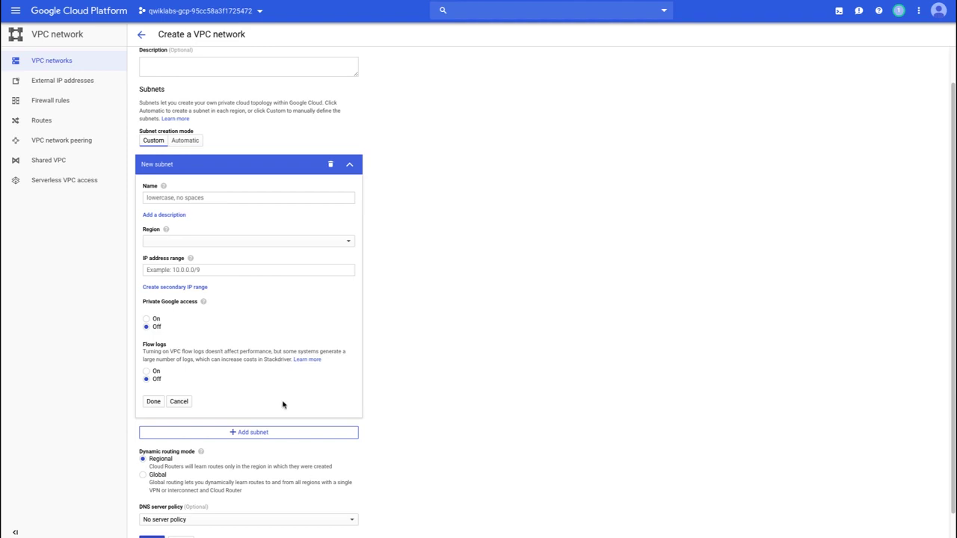
pyautogui.click(159, 198)
pyautogui.write('managementsubnet-us')
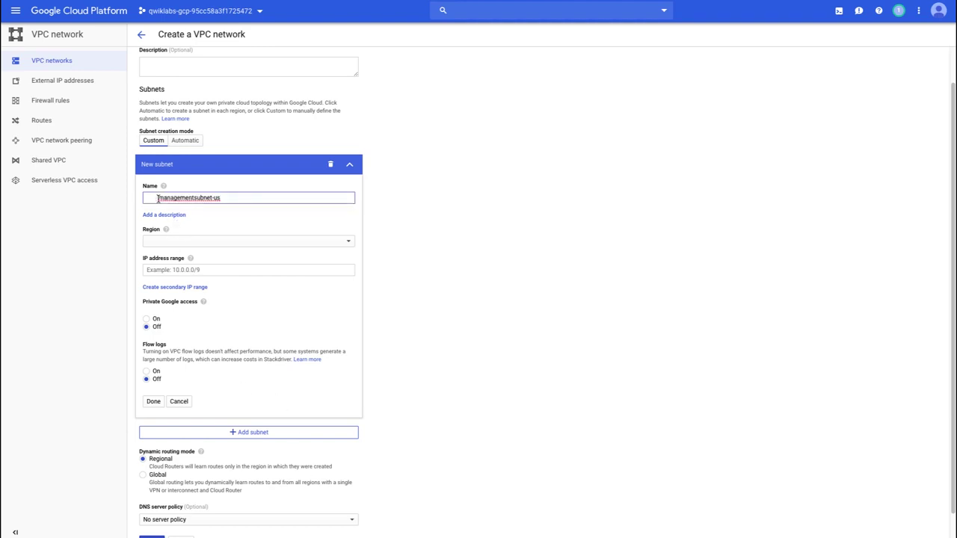
pyautogui.click(197, 241)
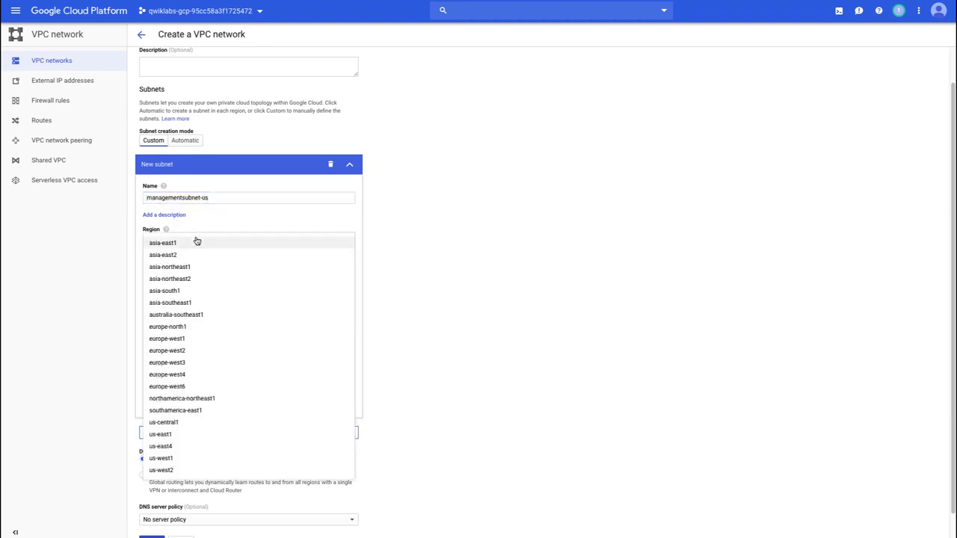
pyautogui.click(181, 423)
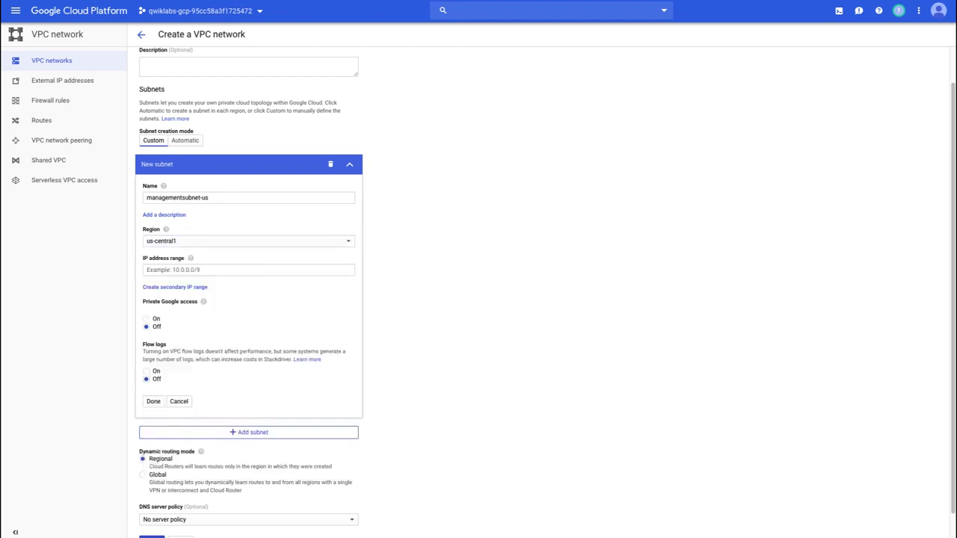
pyautogui.click(171, 267)
pyautogui.write('10.130.0.0/20')
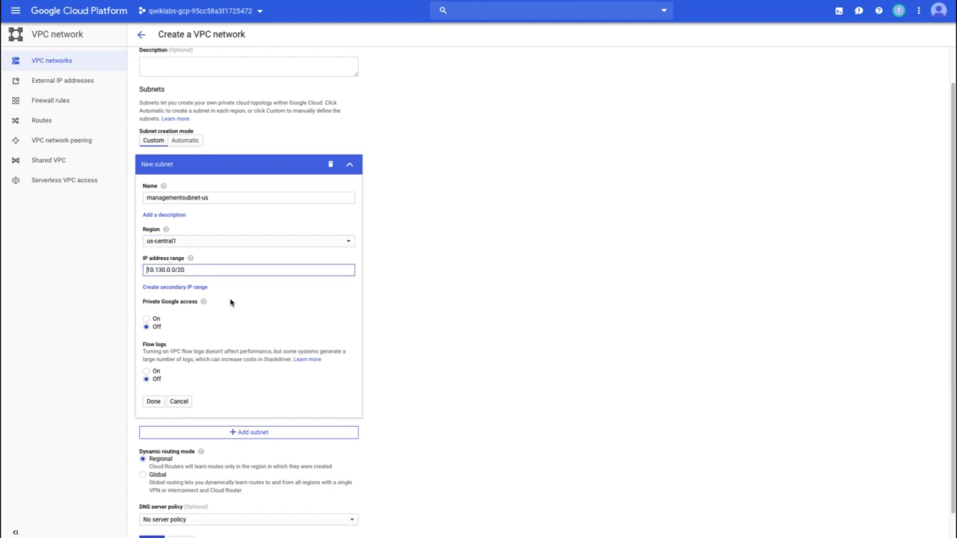
pyautogui.click(153, 401)
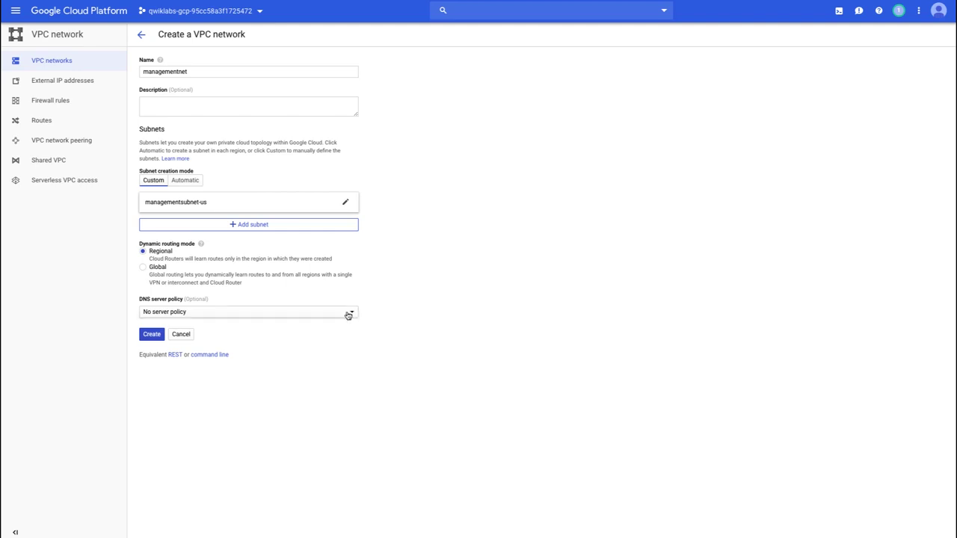
# Examine the equivalent gcloud commands for creating managementnet and its subnet, including the project, network, region and range parameters
pyautogui.click(203, 356)
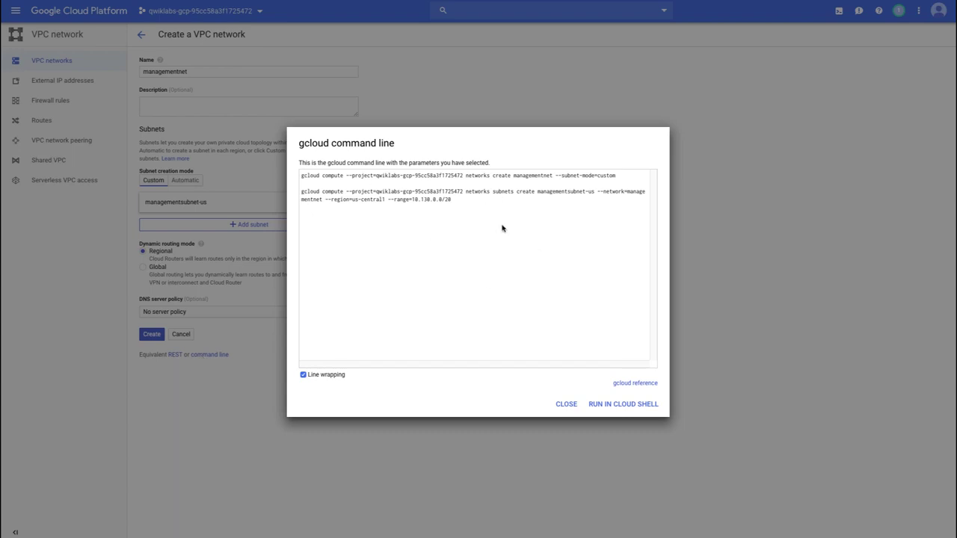
pyautogui.doubleClick(609, 175)
pyautogui.click(527, 187)
pyautogui.moveTo(501, 184); pyautogui.dragTo(466, 176)
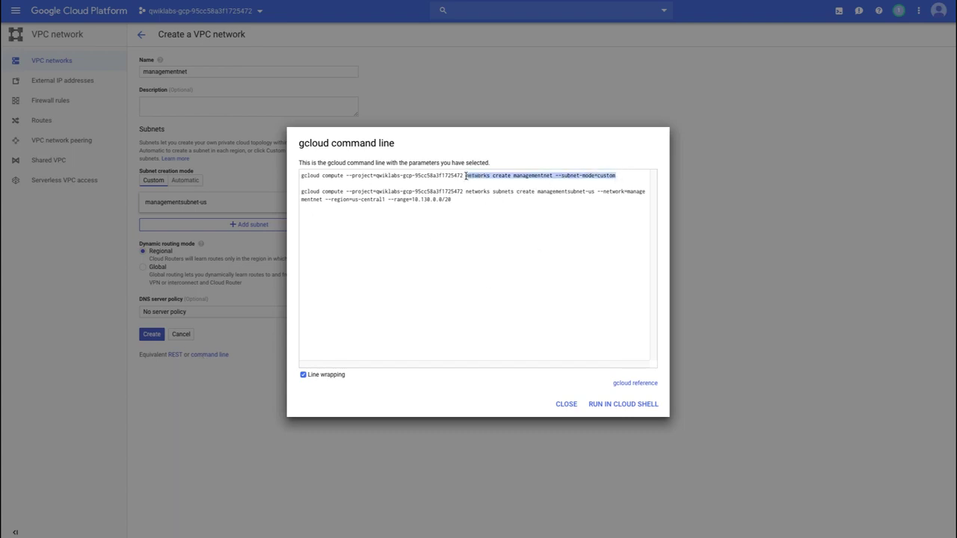
pyautogui.moveTo(347, 177); pyautogui.dragTo(302, 177)
pyautogui.keyDown('shift'); pyautogui.click(463, 175); pyautogui.keyUp('shift')
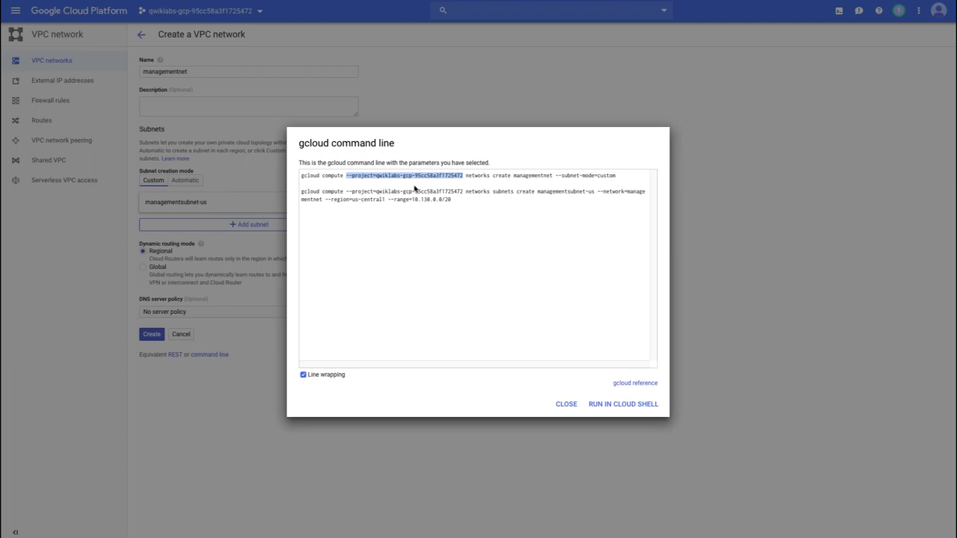
pyautogui.moveTo(466, 191); pyautogui.dragTo(593, 194)
pyautogui.click(580, 193)
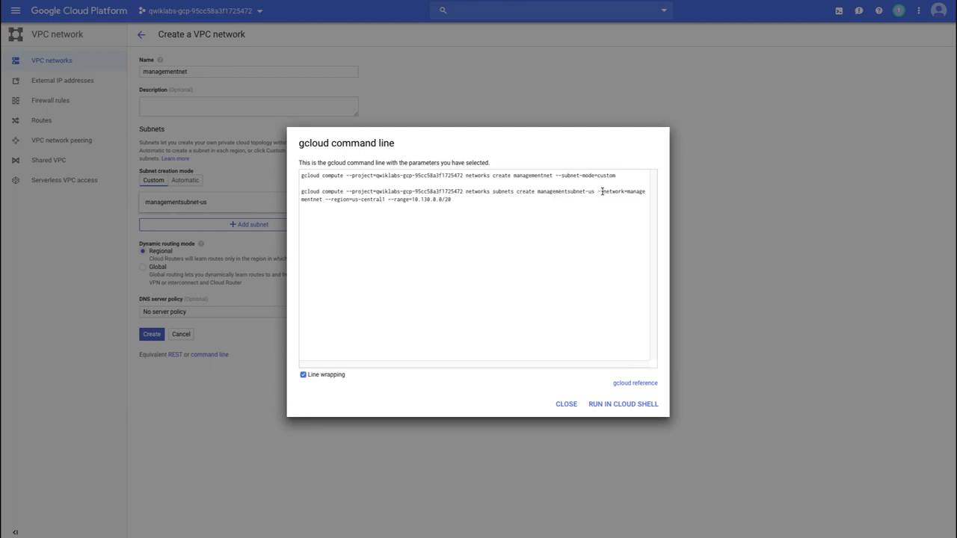
pyautogui.moveTo(598, 192); pyautogui.dragTo(323, 200)
pyautogui.tripleClick(340, 201)
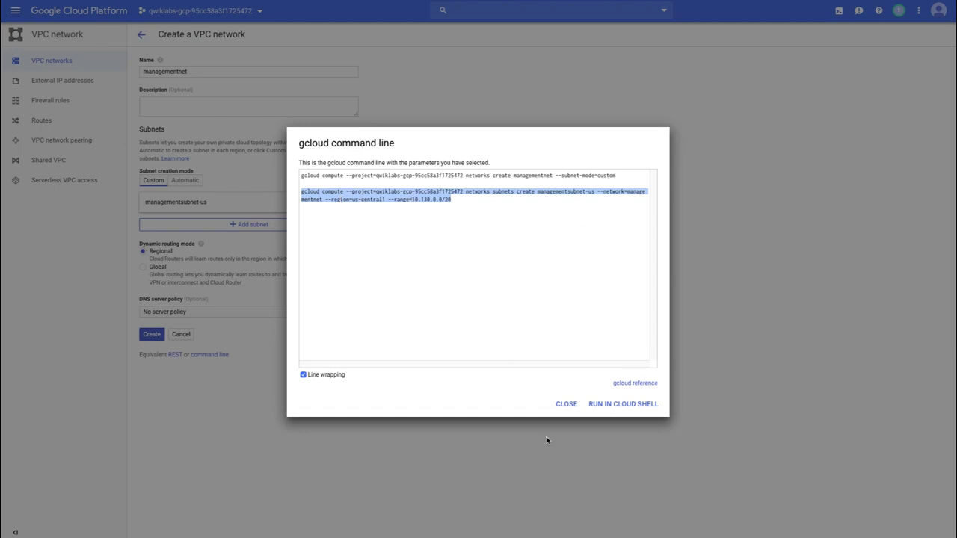
pyautogui.click(566, 404)
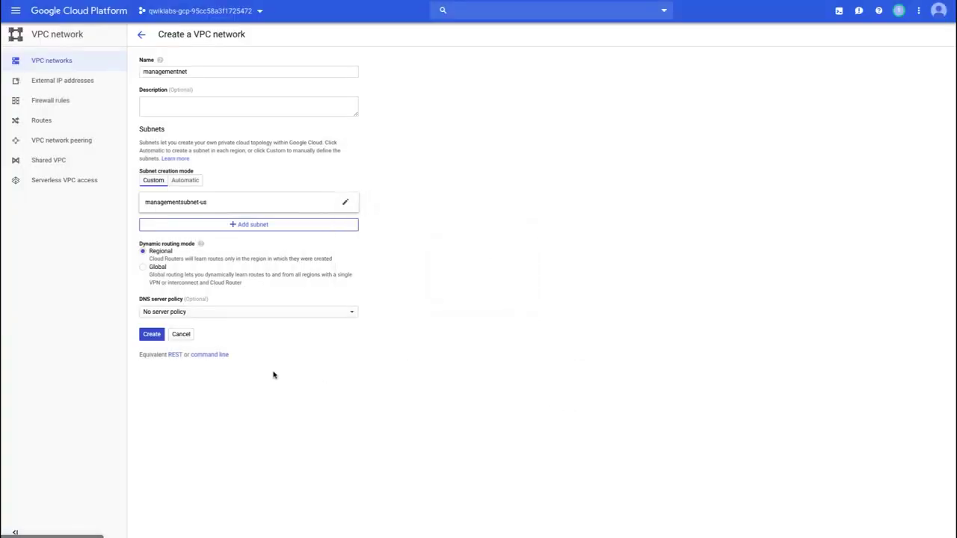
# Create the managementnet network, and start Cloud Shell with an enlarged terminal area
pyautogui.click(152, 335)
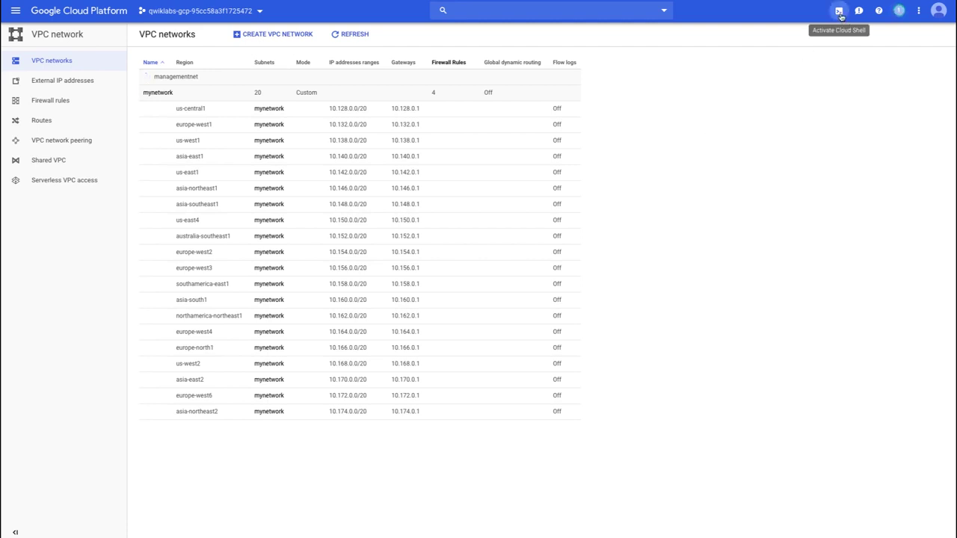
pyautogui.click(839, 12)
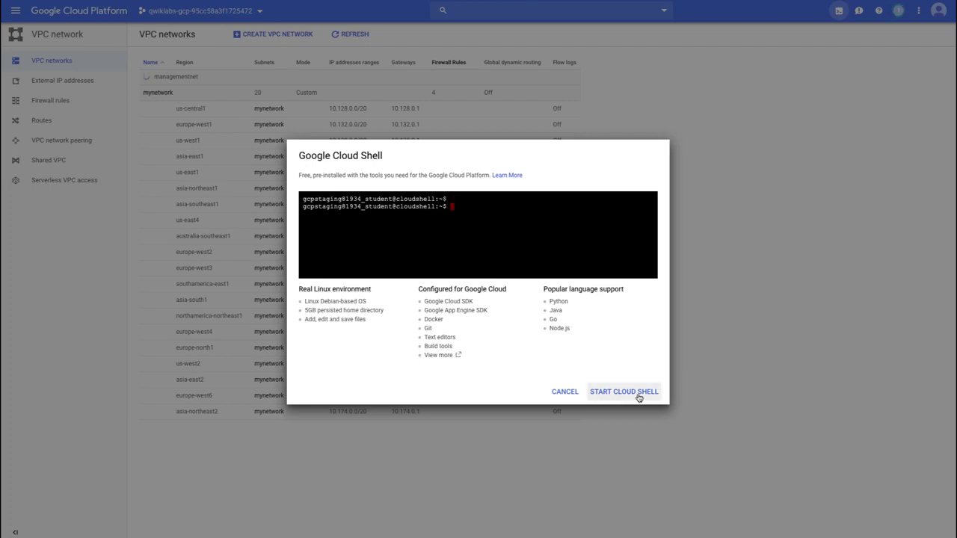
pyautogui.click(639, 398)
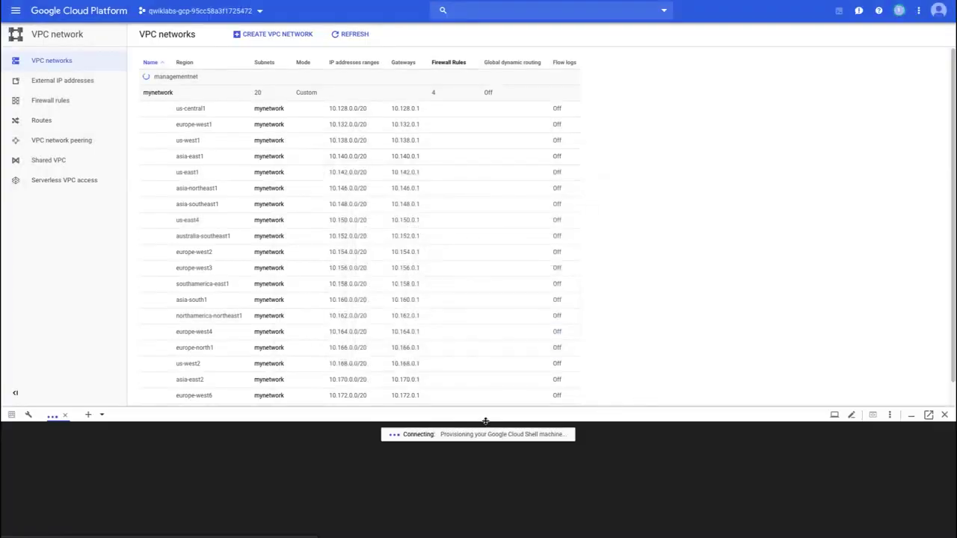
pyautogui.moveTo(486, 419); pyautogui.dragTo(473, 290)
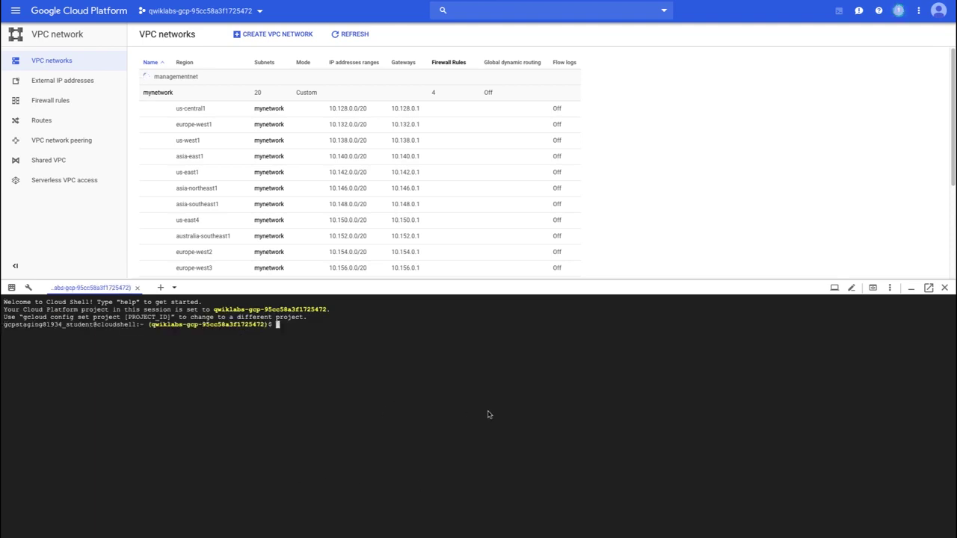
# Run gcloud compute networks create privatenet --subnet-mode=custom in Cloud Shell and look for privatenet in the refreshed networks list
pyautogui.write('gcloud compute networks create privatenet --subnet-mode=custom')
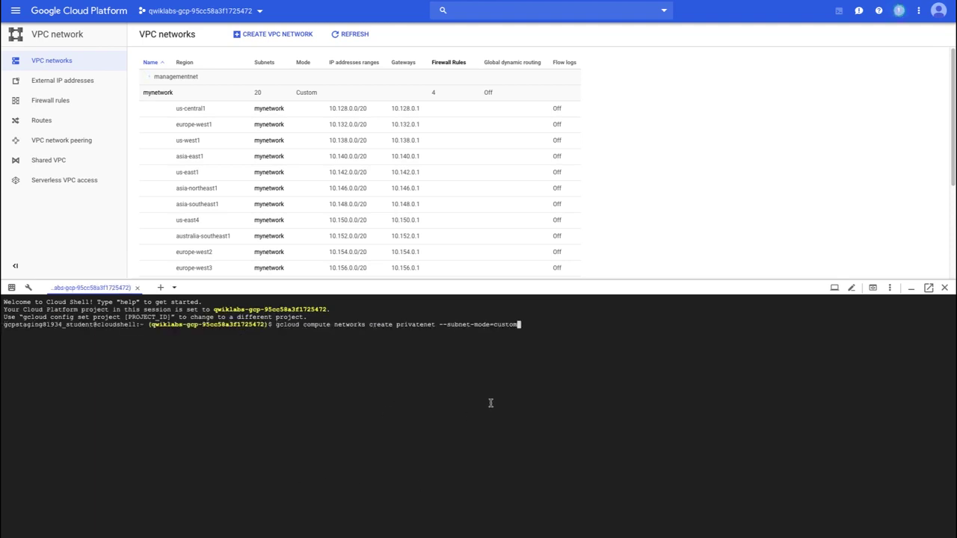
pyautogui.press('Return')
pyautogui.click(353, 34)
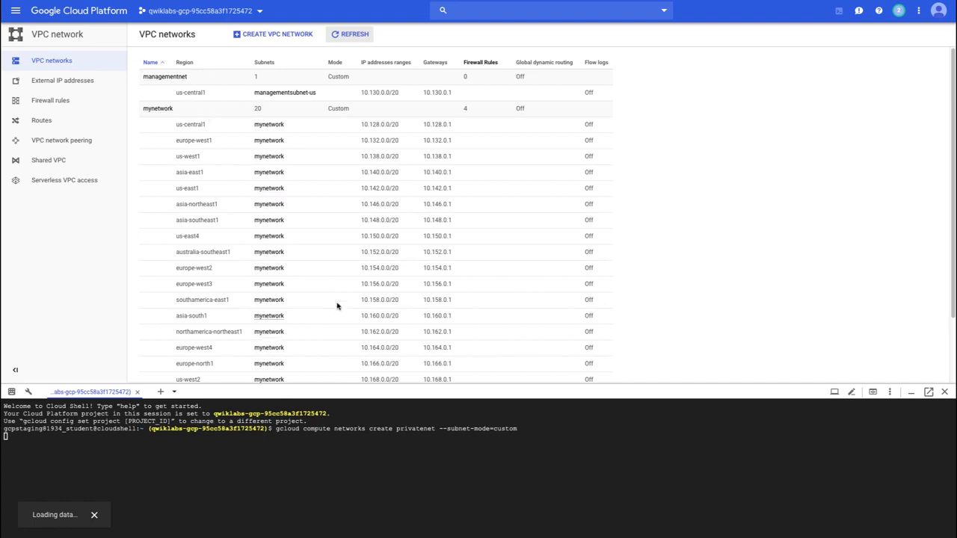
pyautogui.scroll(-2, 338, 307)
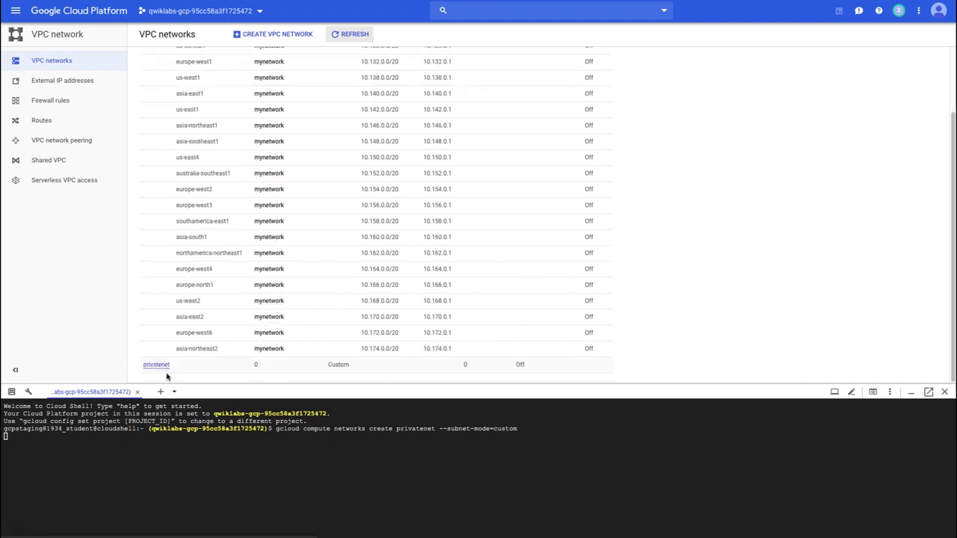
pyautogui.moveTo(207, 395); pyautogui.dragTo(221, 258)
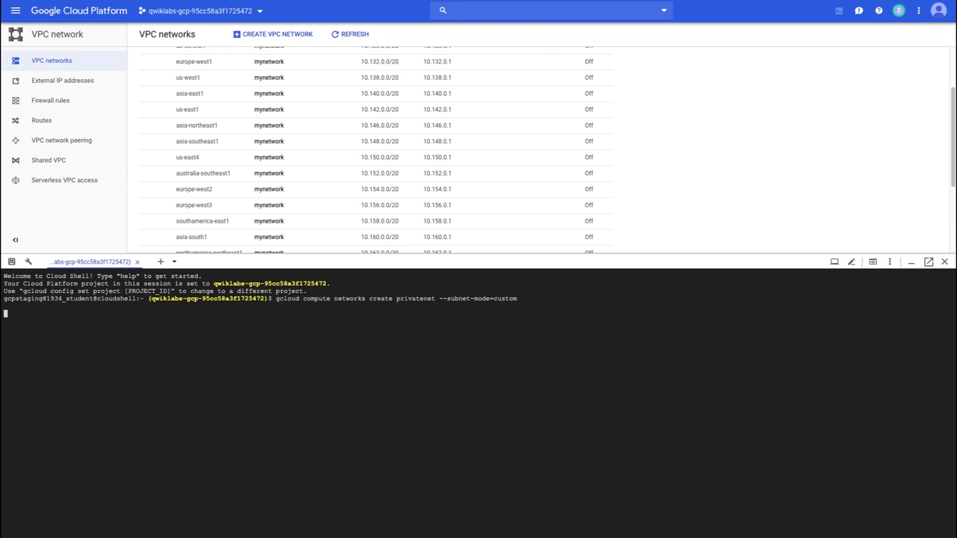
pyautogui.press('Return')
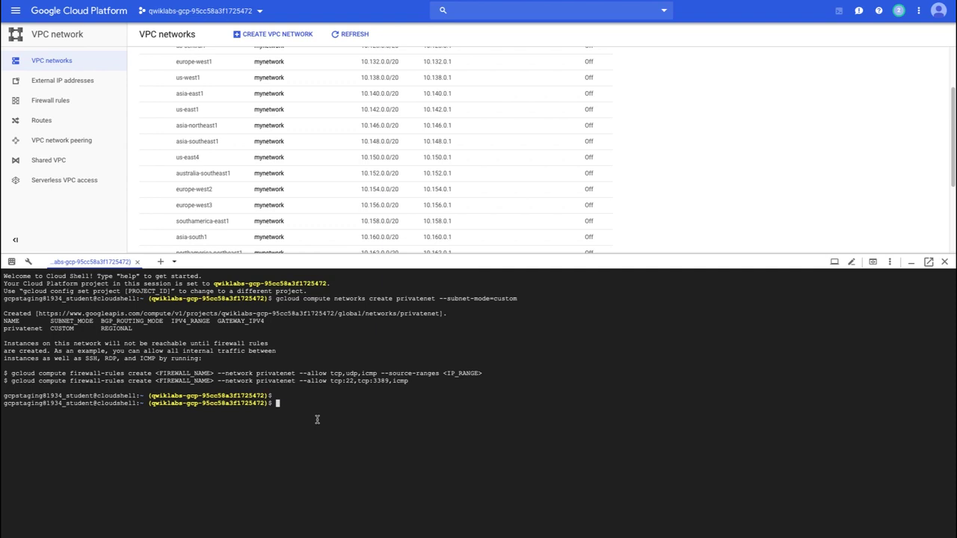
# Create subnet privatesubnet-us with gcloud on network privatenet, using region us-central1 and range 172.16.0.0/24
pyautogui.write('gcloud compute networks subnets create privatesubnet-us --network=privatenet --region=us-central1 --range=172.16.0.0/24')
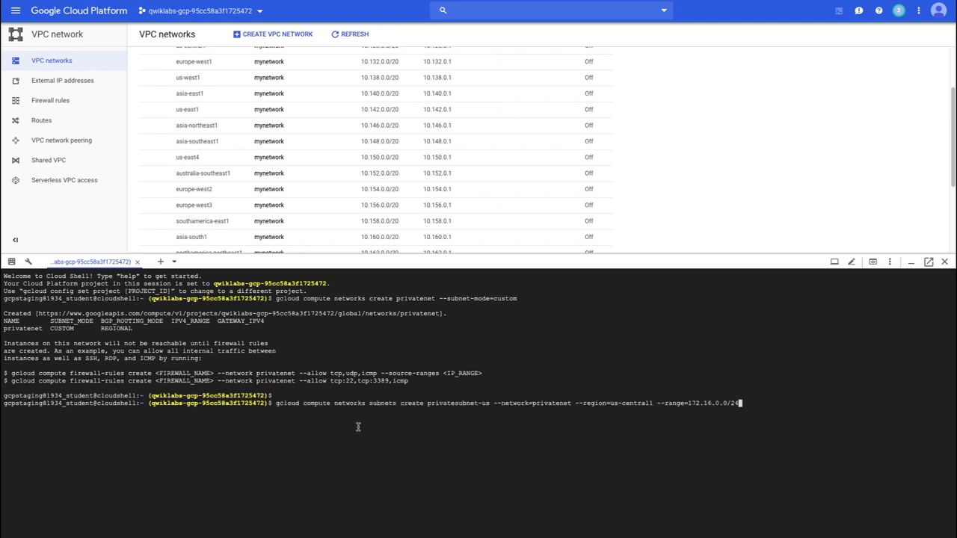
pyautogui.press('Return')
pyautogui.scroll(-4, 329, 196)
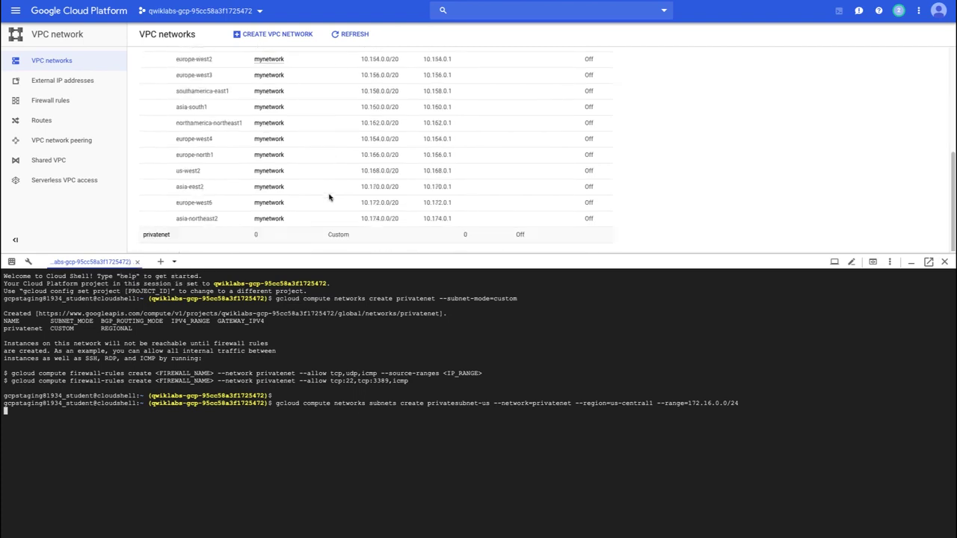
# Refresh the VPC networks list and check privatesubnet-us under privatenet against the Cloud Shell output
pyautogui.click(336, 35)
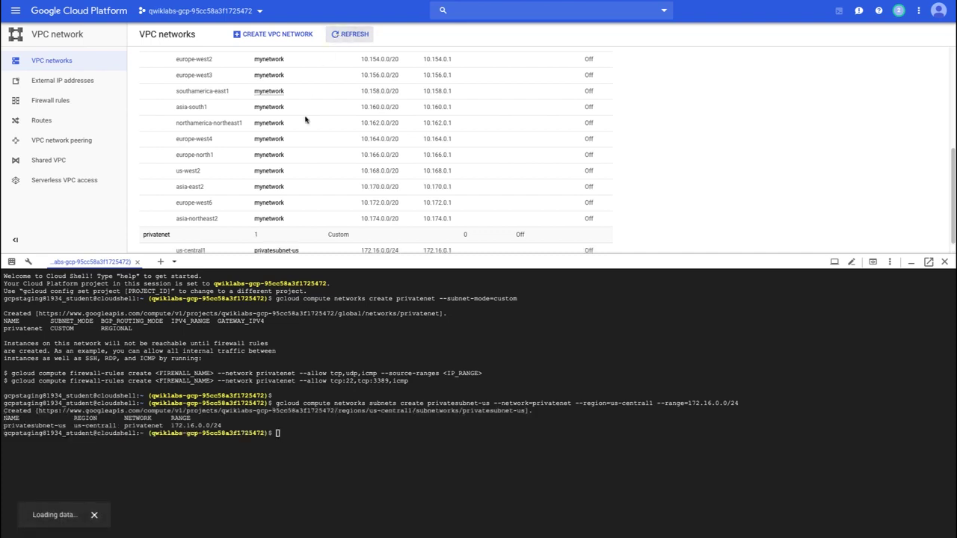
pyautogui.scroll(-1, 277, 181)
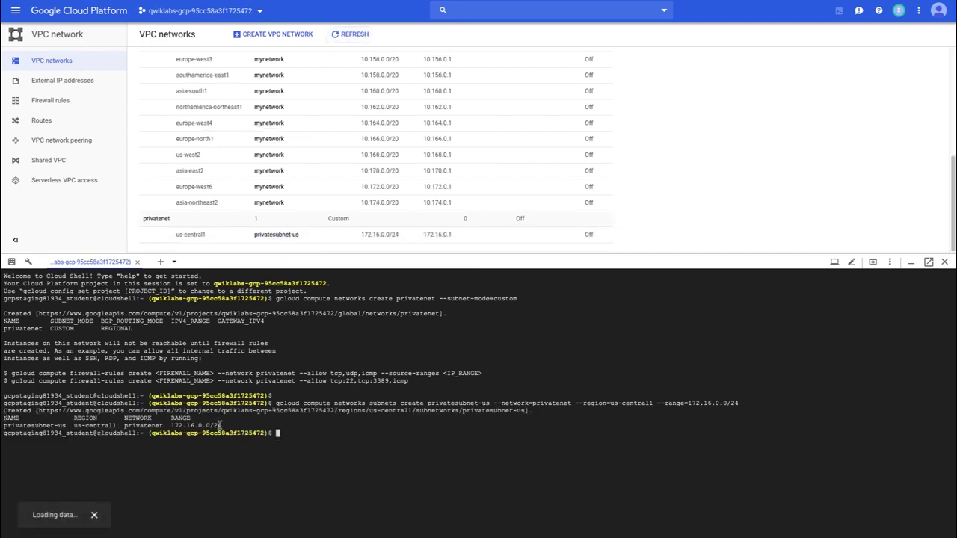
pyautogui.moveTo(223, 425); pyautogui.dragTo(4, 428)
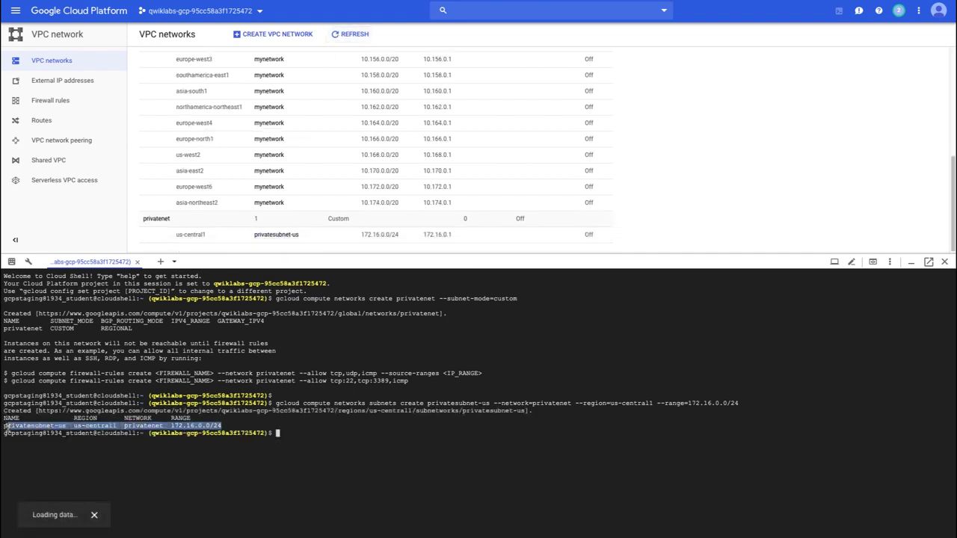
pyautogui.click(432, 431)
pyautogui.write('privatesubnet-us  us-central1  privatenet  172.16.0.0/24')
pyautogui.press('Return')
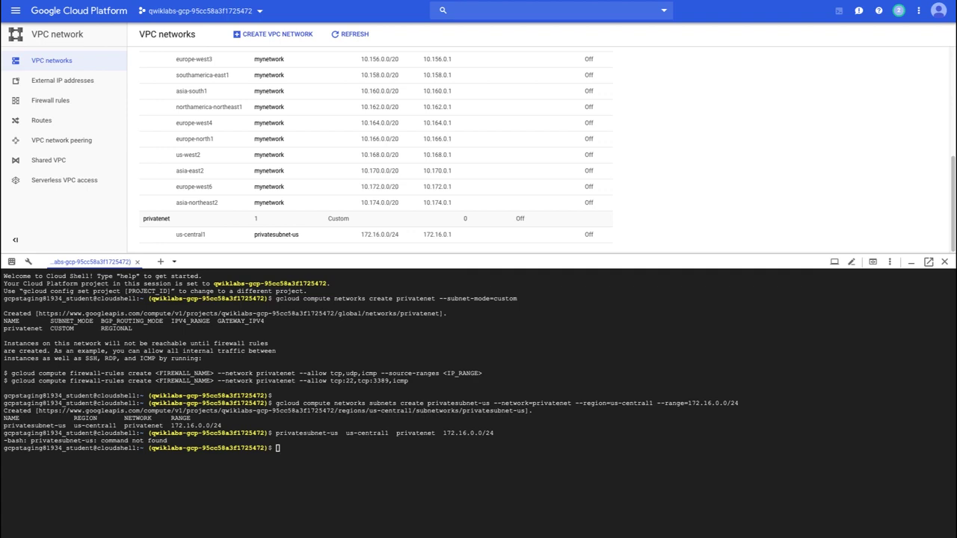
# Create subnet privatesubnet-eu with gcloud on privatenet, using region europe-west1 and range 172.20.0.0/20, and look for it in the refreshed networks list
pyautogui.write('gcloud compute networks subnets create privatesubnet-eu --network=privatenet --region=europe-west1 --range=172.20.0.0/20')
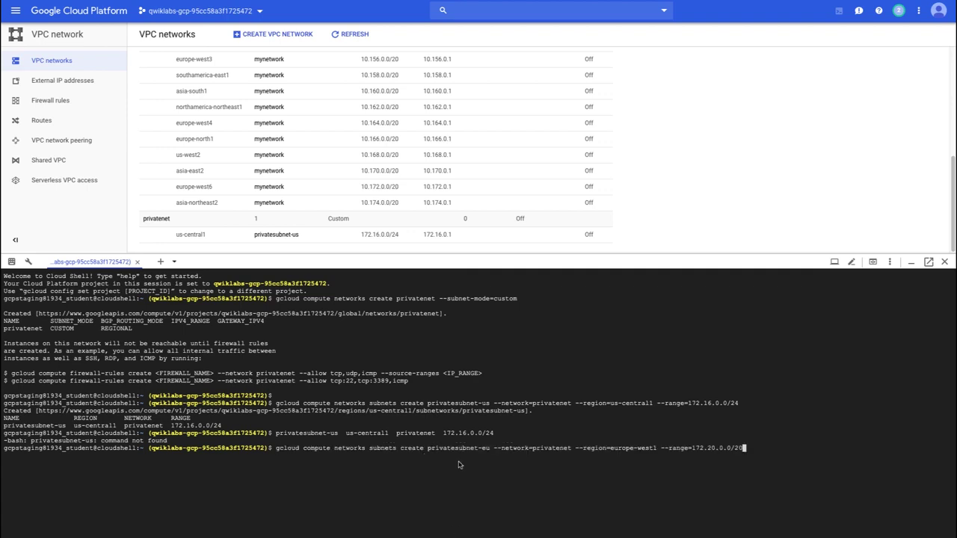
pyautogui.press('Return')
pyautogui.click(260, 35)
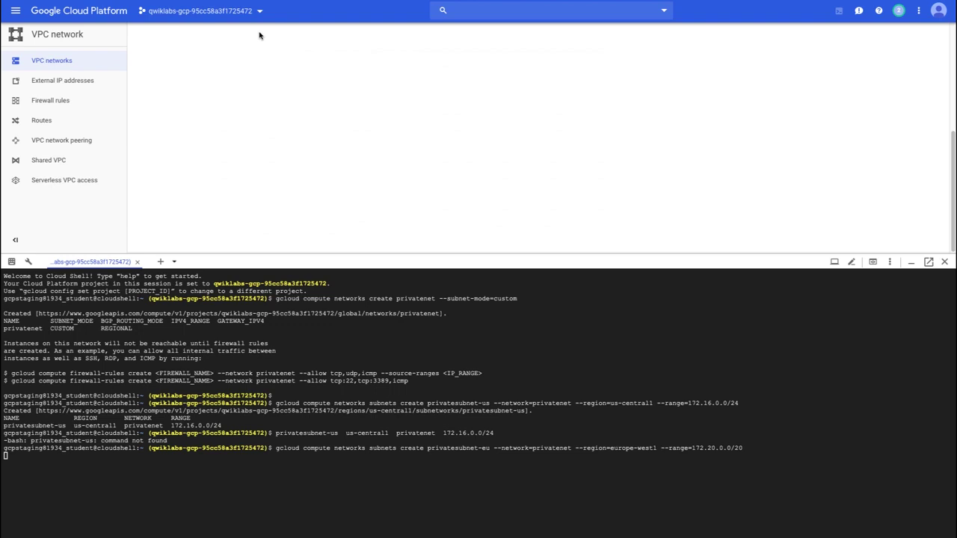
pyautogui.click(147, 39)
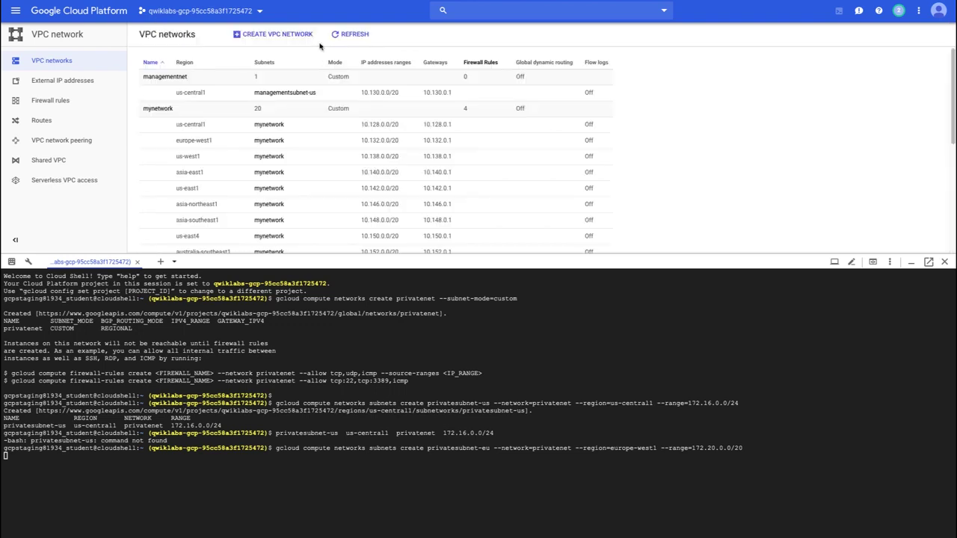
pyautogui.click(338, 35)
pyautogui.scroll(-3, 337, 144)
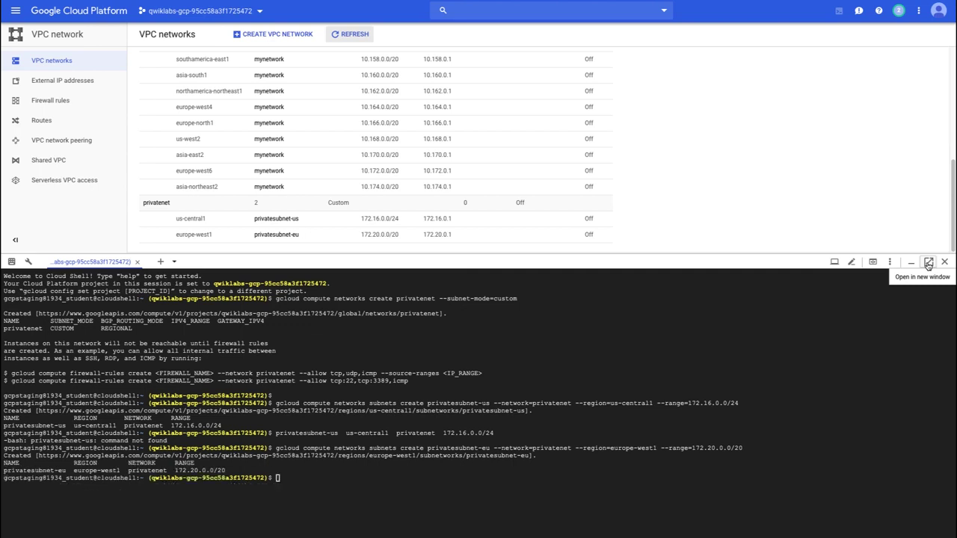
# Enlarge the Cloud Shell area slightly and clear the terminal output
pyautogui.moveTo(591, 257); pyautogui.dragTo(534, 365)
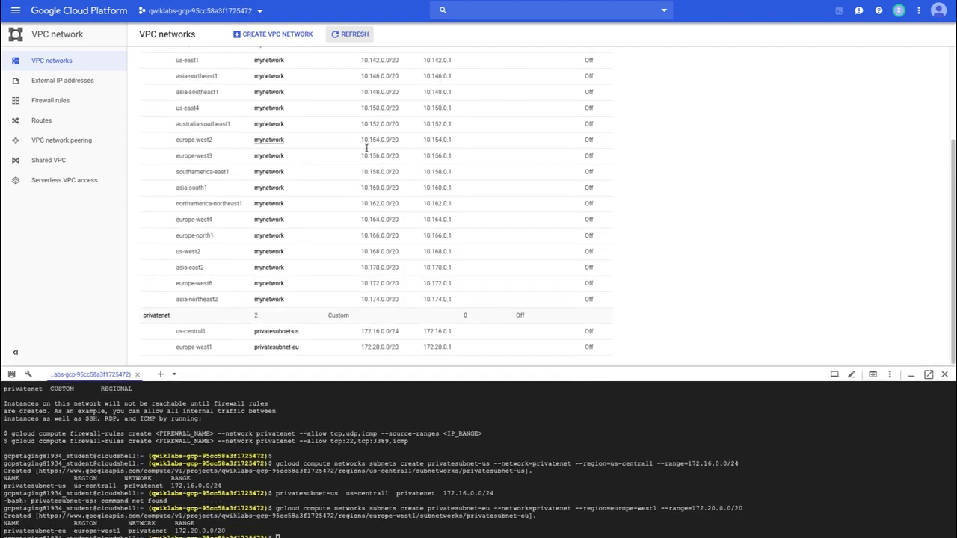
pyautogui.moveTo(360, 371); pyautogui.dragTo(337, 228)
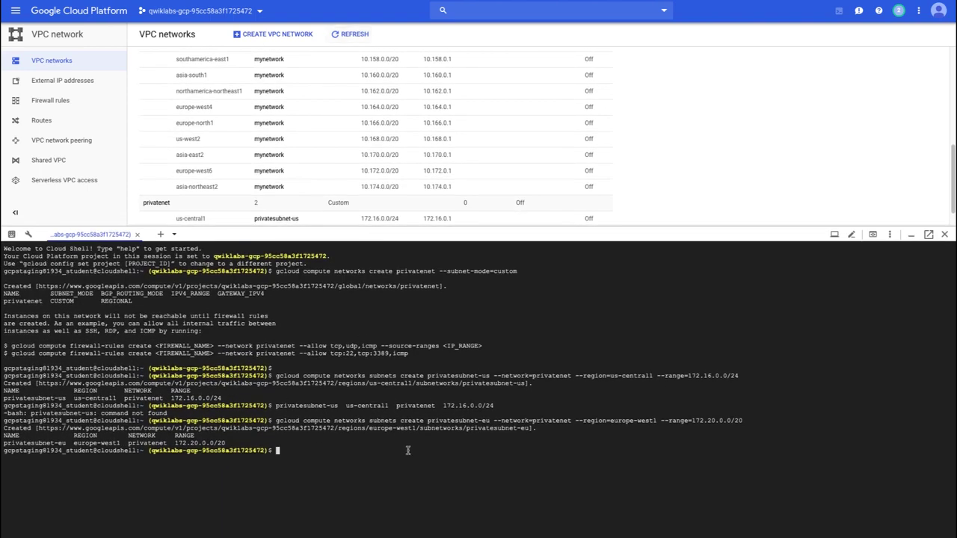
pyautogui.write('clear')
pyautogui.press('Return')
pyautogui.write('c')
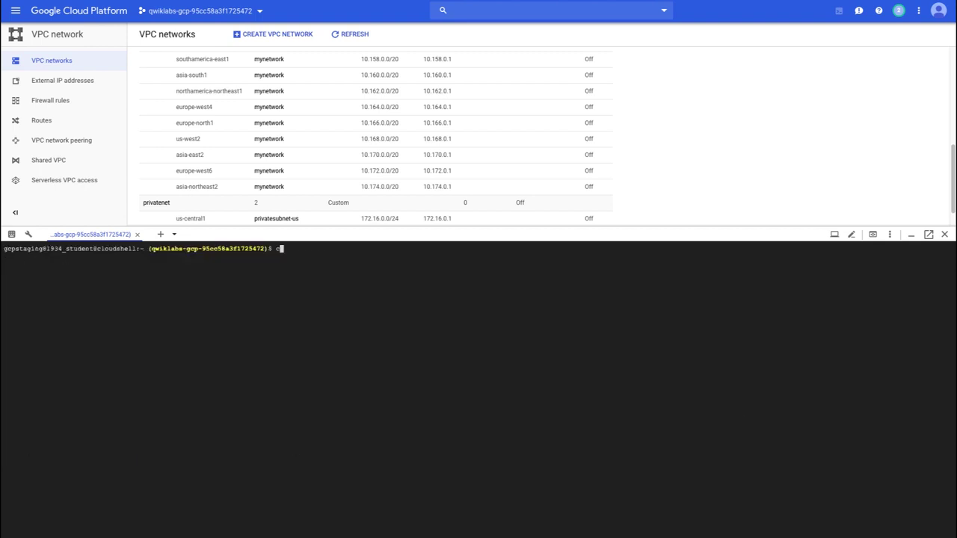
pyautogui.press('BackSpace')
# Run gcloud compute networks list in Cloud Shell and examine the listed networks and their subnet modes
pyautogui.write('gcloud compute networks list')
pyautogui.press('Return')
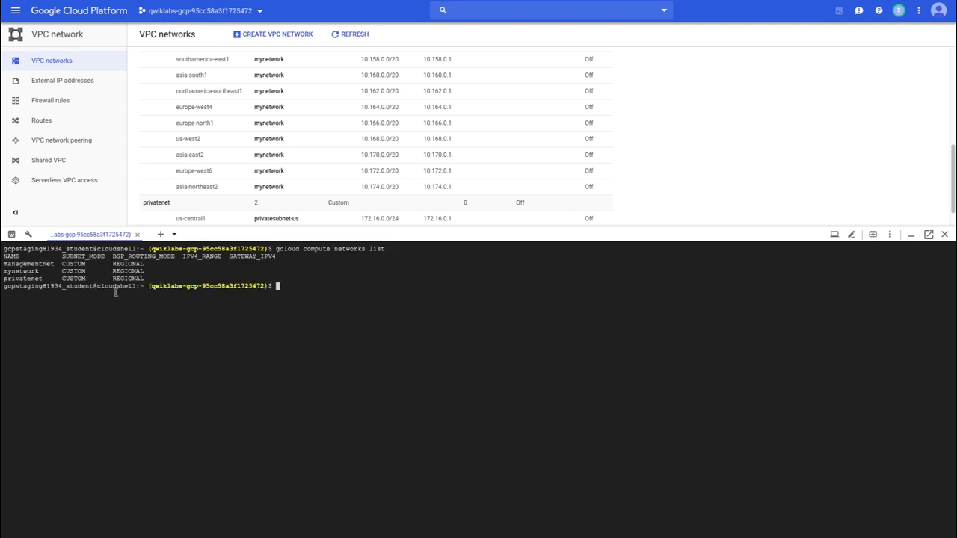
pyautogui.moveTo(11, 263); pyautogui.dragTo(99, 272)
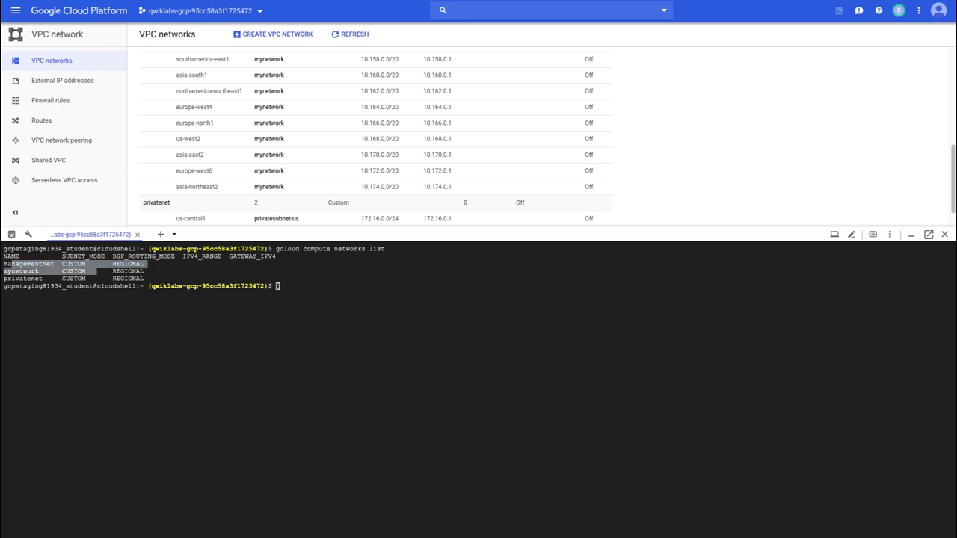
# List all subnets sorted by network with gcloud compute networks subnets list --sort-by=NETWORK, and examine the entries
pyautogui.click(335, 290)
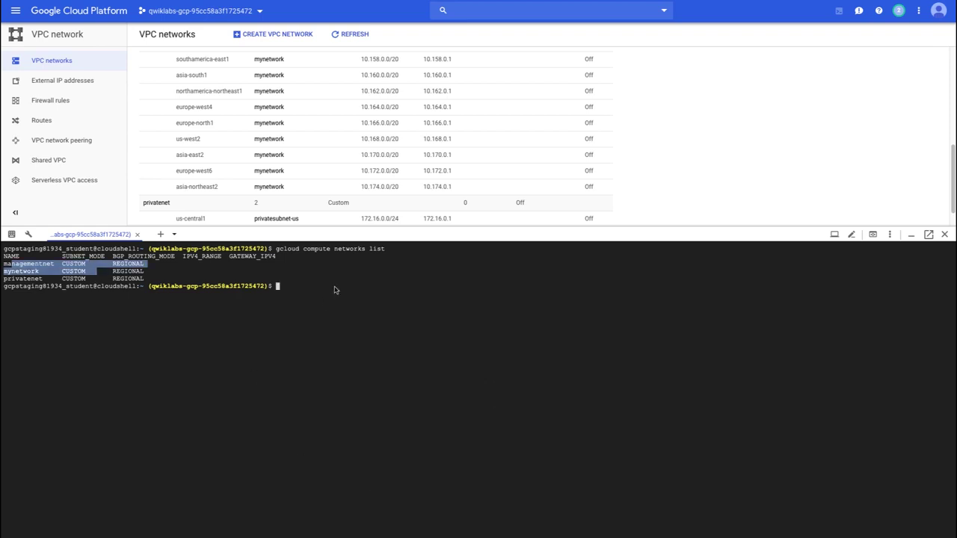
pyautogui.write('gcloud compute networks subnets list --sort-by=NETWORK')
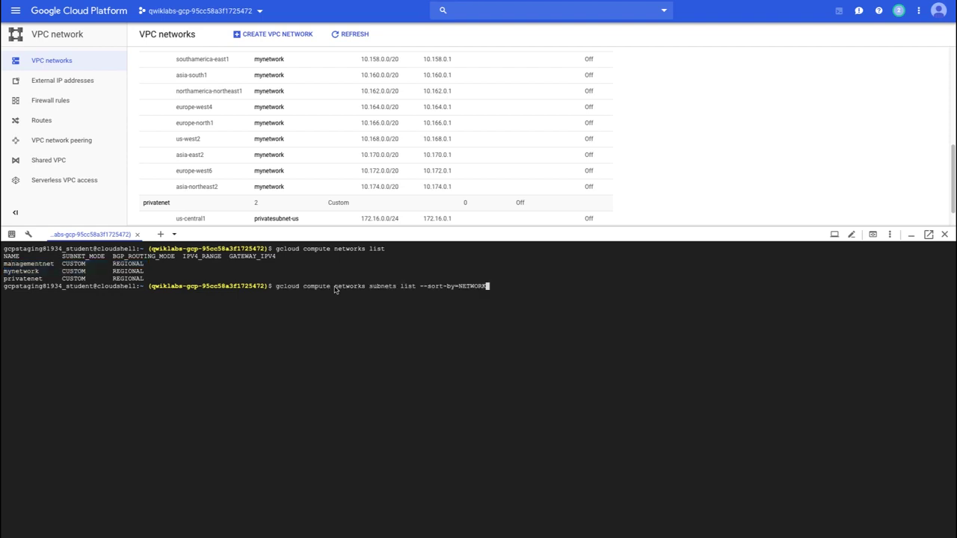
pyautogui.press('Return')
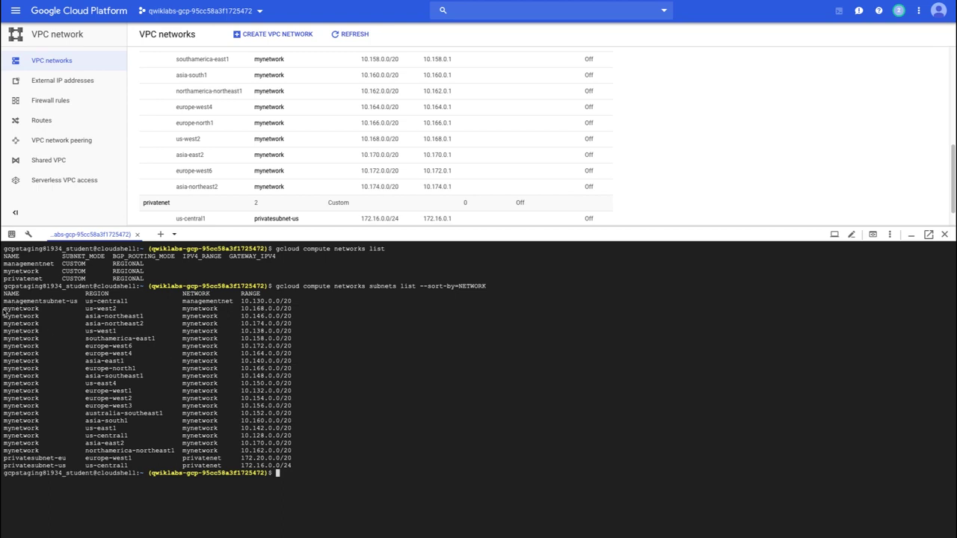
pyautogui.moveTo(294, 443); pyautogui.dragTo(129, 300)
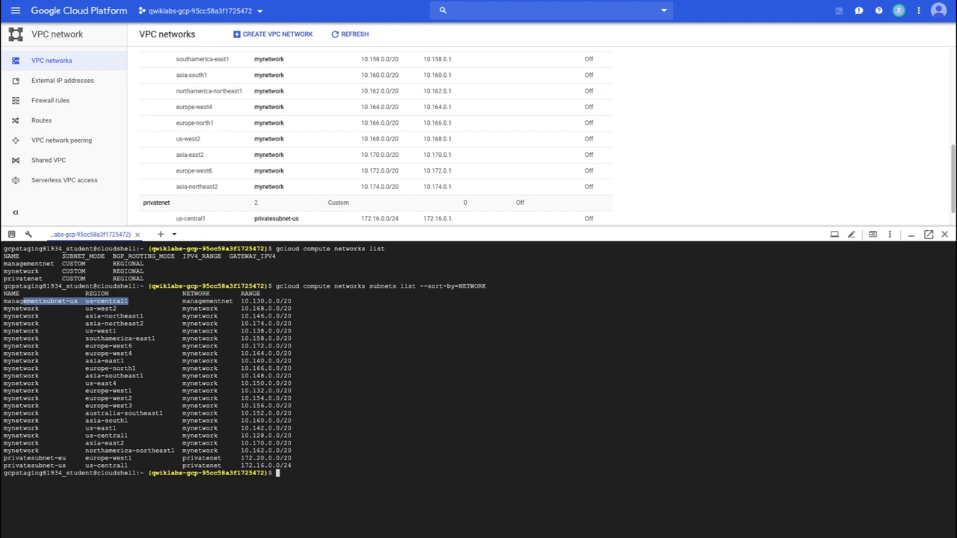
# Start a new firewall rule in the VPC network section and shrink the Cloud Shell area to make room for the form
pyautogui.click(78, 105)
pyautogui.moveTo(230, 235); pyautogui.dragTo(230, 359)
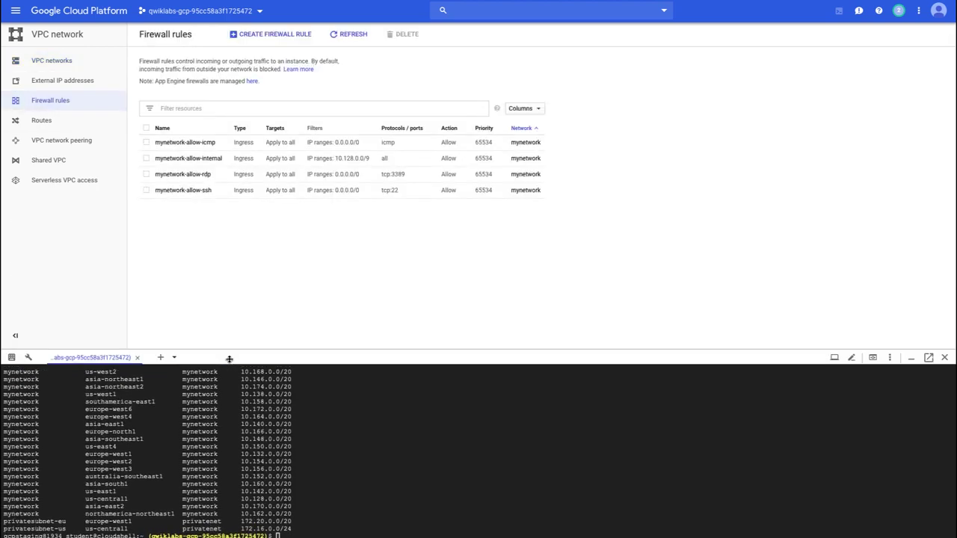
pyautogui.click(245, 35)
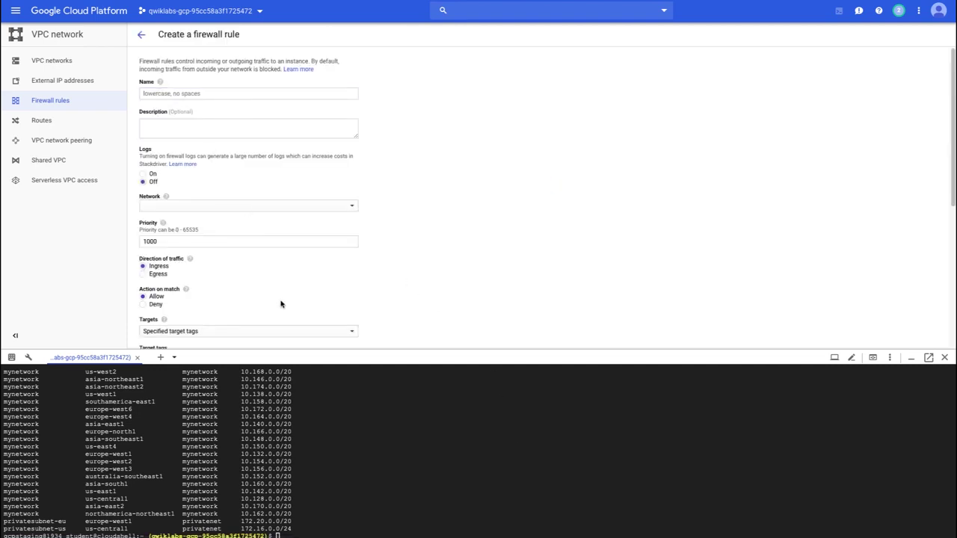
pyautogui.click(324, 355)
pyautogui.moveTo(324, 353); pyautogui.dragTo(327, 417)
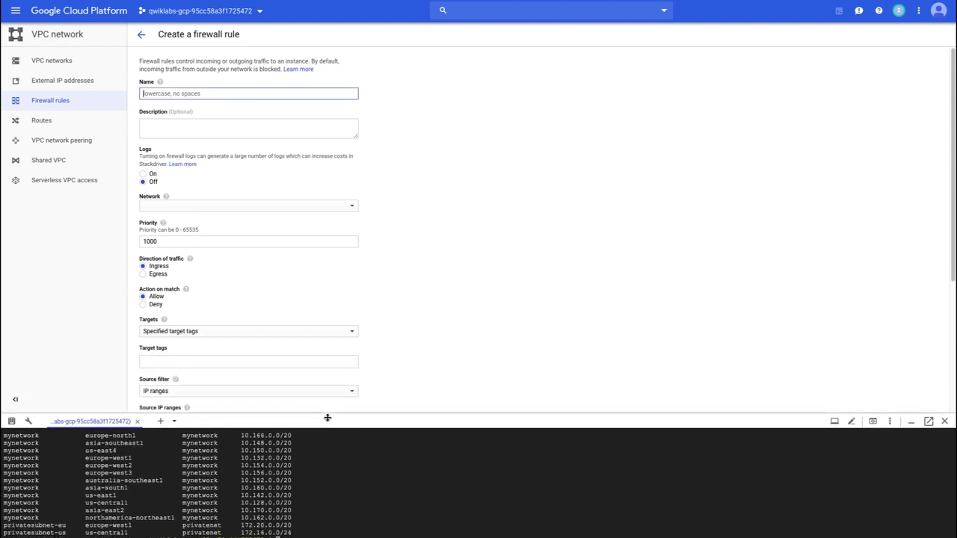
pyautogui.scroll(-1, 338, 363)
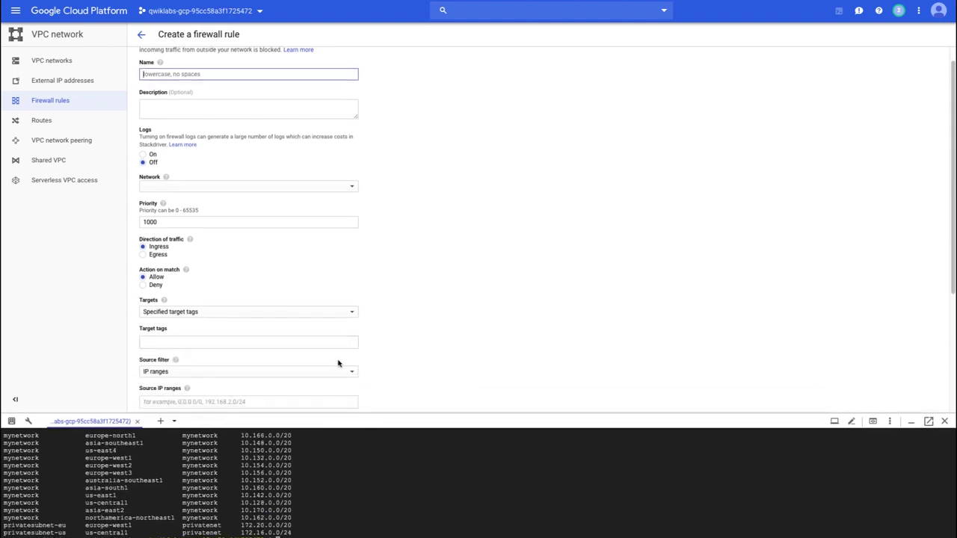
# Name the firewall rule managementnet-allow-icmp-ssh-rdp and assign it to the managementnet network
pyautogui.write('managementnet-allow-icmp-ssh-rdp')
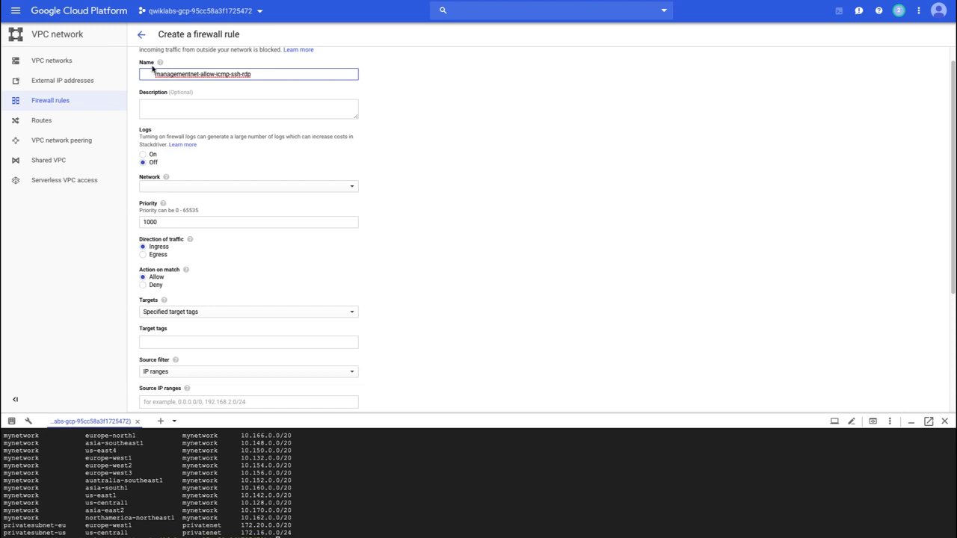
pyautogui.moveTo(155, 75); pyautogui.dragTo(133, 77)
pyautogui.press('BackSpace')
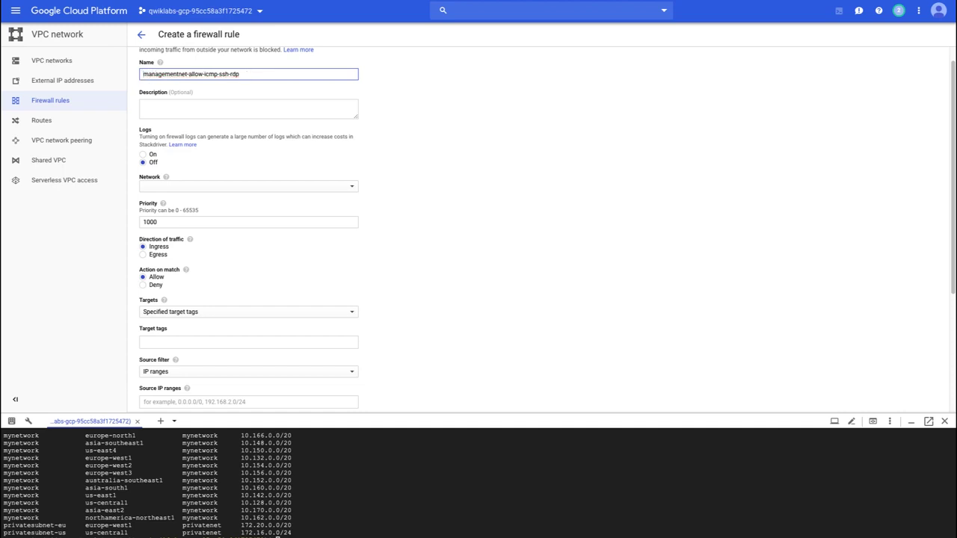
pyautogui.click(204, 187)
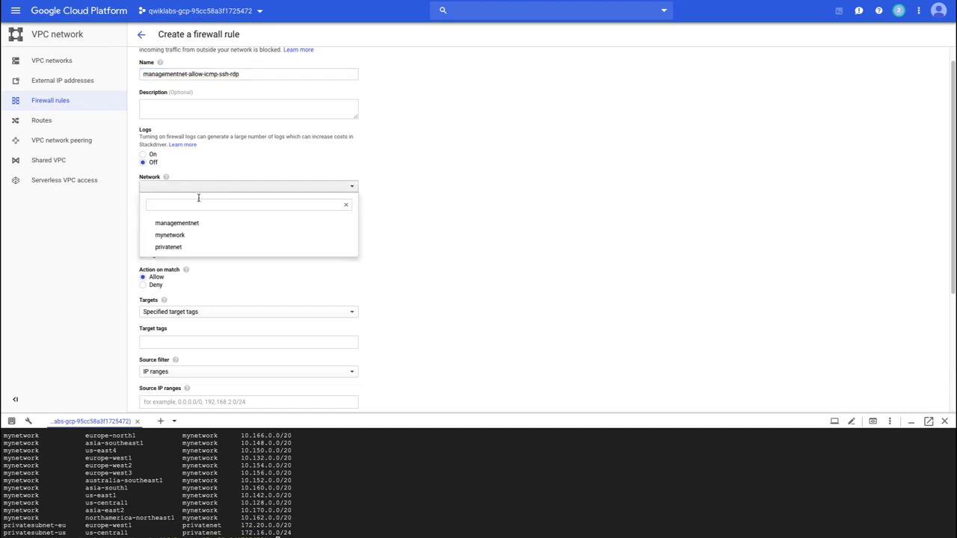
pyautogui.click(197, 223)
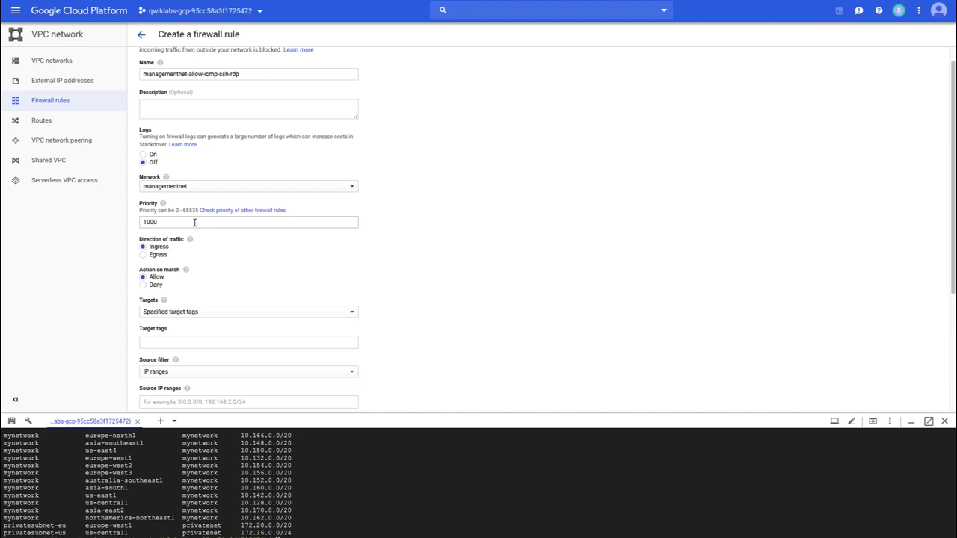
# Apply the firewall rule to all instances in the network, with source IP range 0.0.0.0/0
pyautogui.click(188, 312)
pyautogui.click(187, 303)
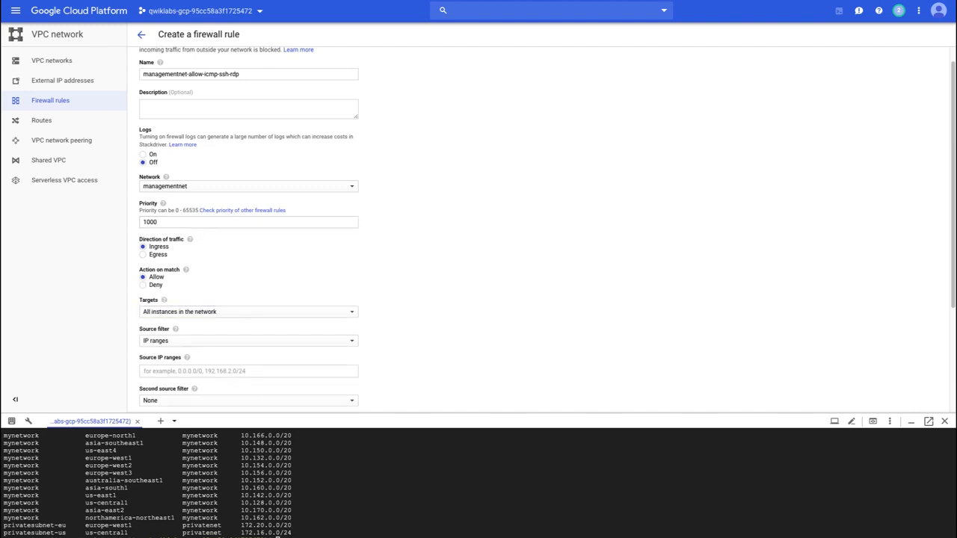
pyautogui.click(163, 373)
pyautogui.write('0.0.0.0/0')
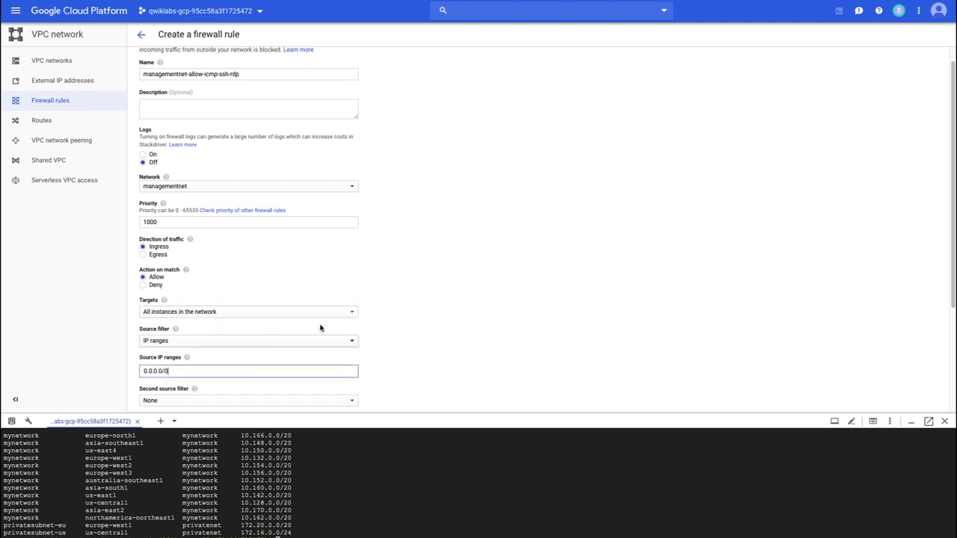
pyautogui.scroll(-2, 341, 336)
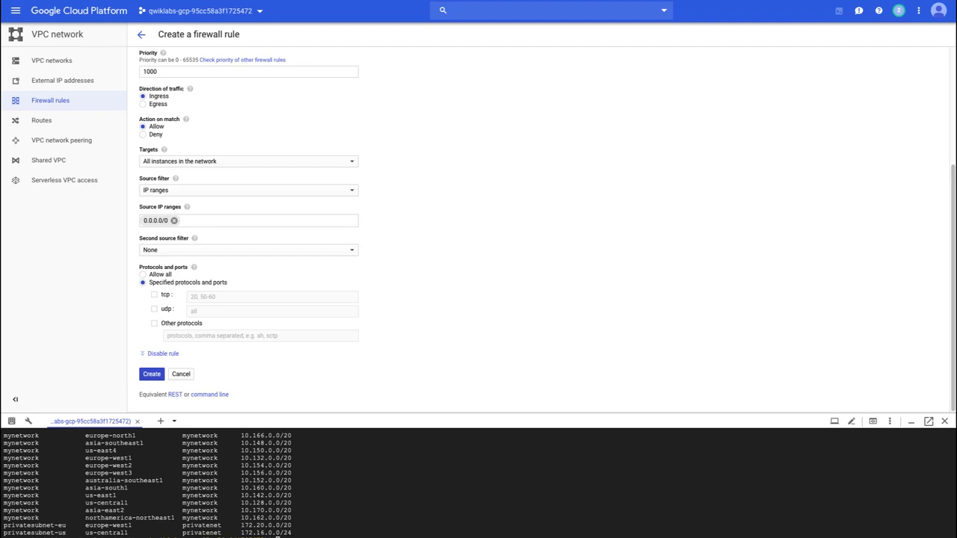
pyautogui.scroll(3, 225, 158)
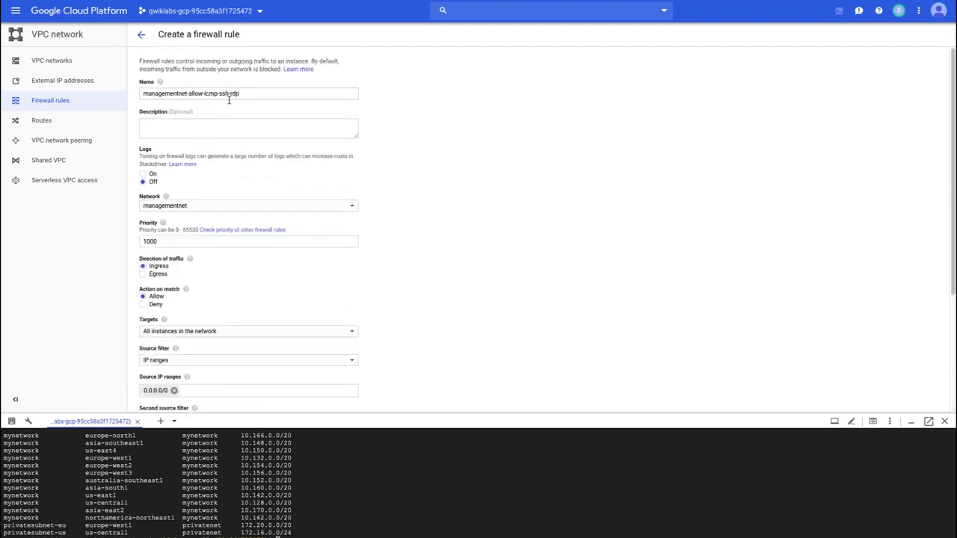
# Restrict the rule's allowed traffic to tcp ports 22 and 3389 plus icmp as another protocol
pyautogui.scroll(-2, 270, 209)
pyautogui.click(154, 357)
pyautogui.click(169, 368)
pyautogui.write('icmp')
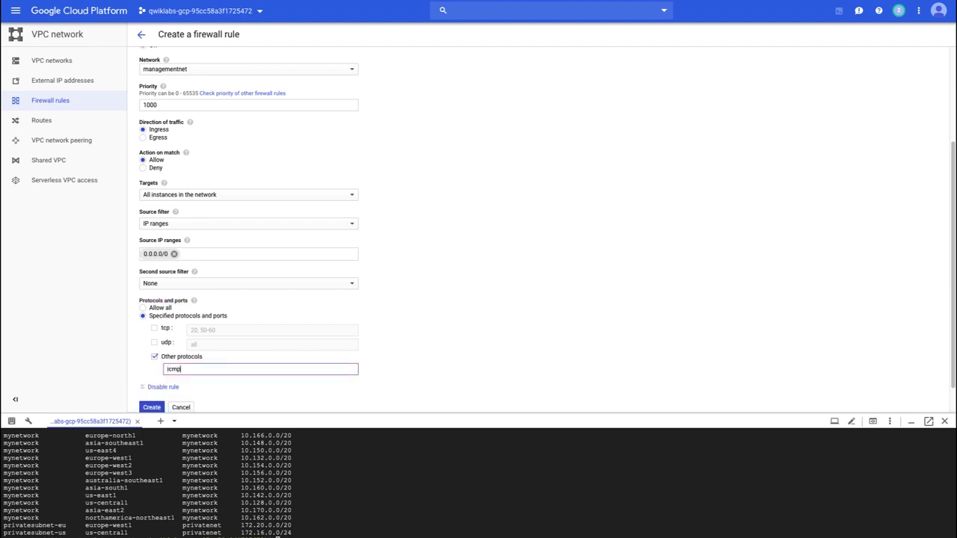
pyautogui.click(154, 329)
pyautogui.click(207, 332)
pyautogui.write('22, 3389')
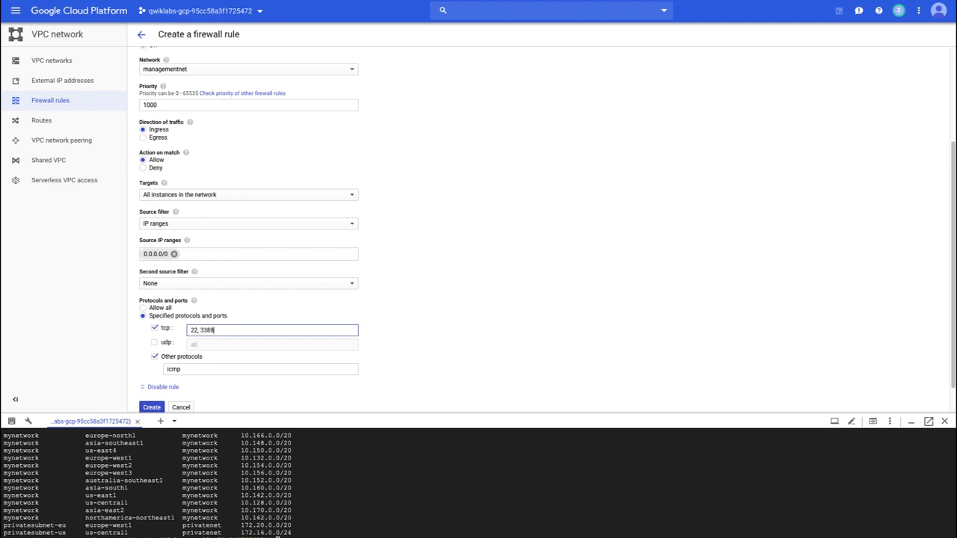
pyautogui.click(422, 351)
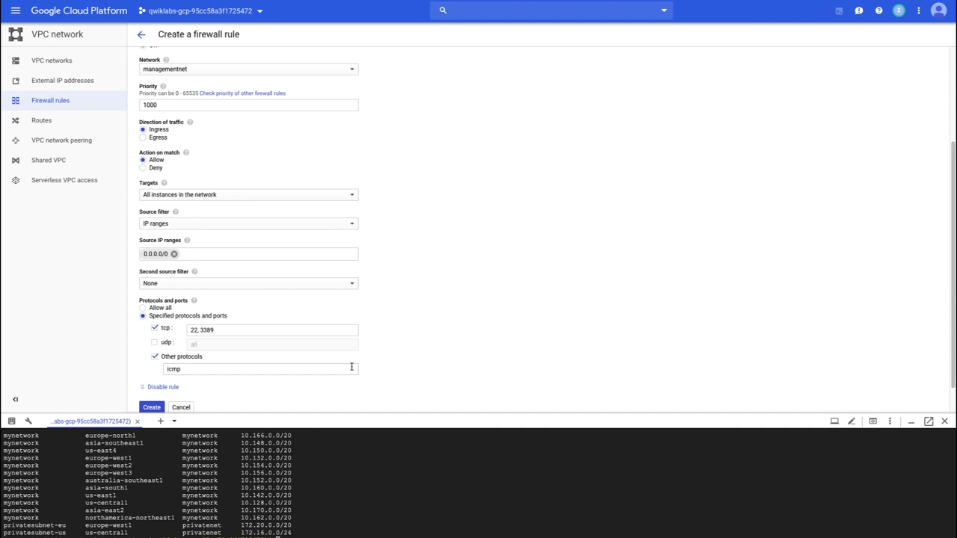
# Review the equivalent gcloud command for the managementnet-allow-icmp-ssh-rdp firewall rule and create the rule
pyautogui.scroll(-1, 353, 370)
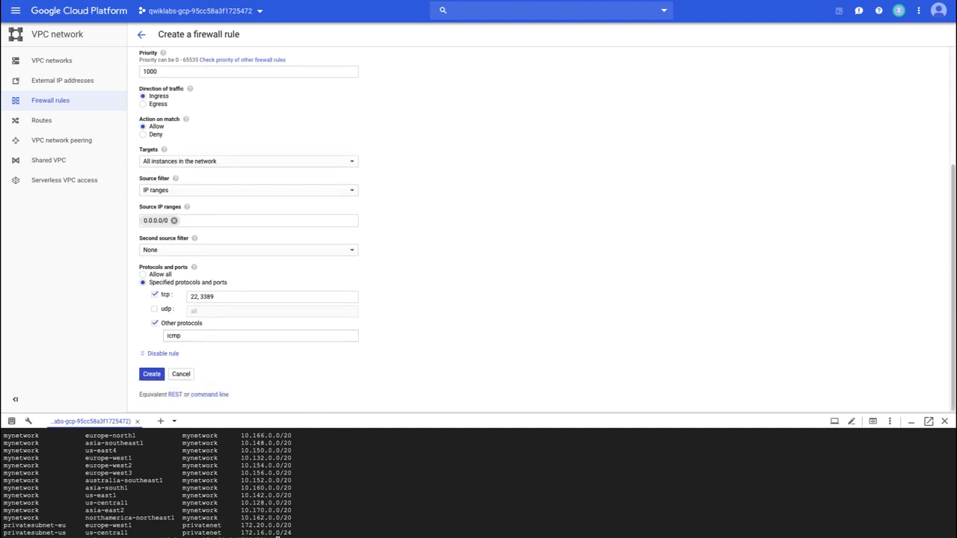
pyautogui.click(212, 394)
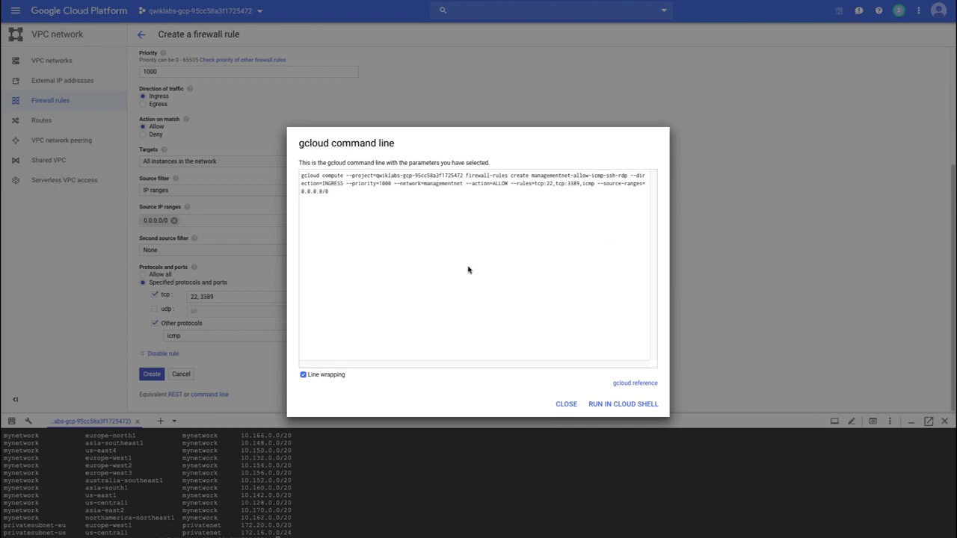
pyautogui.tripleClick(346, 175)
pyautogui.moveTo(346, 176); pyautogui.dragTo(463, 176)
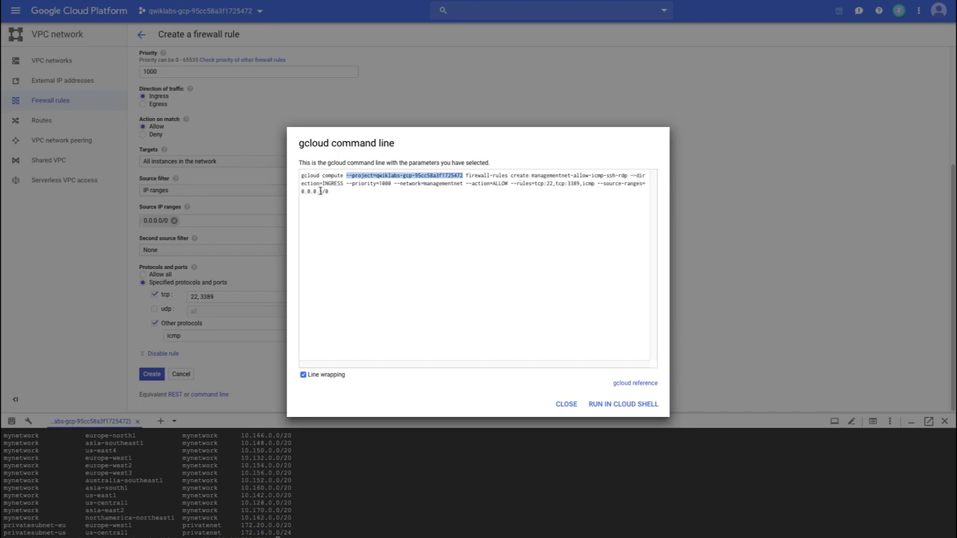
pyautogui.moveTo(391, 184); pyautogui.dragTo(626, 178)
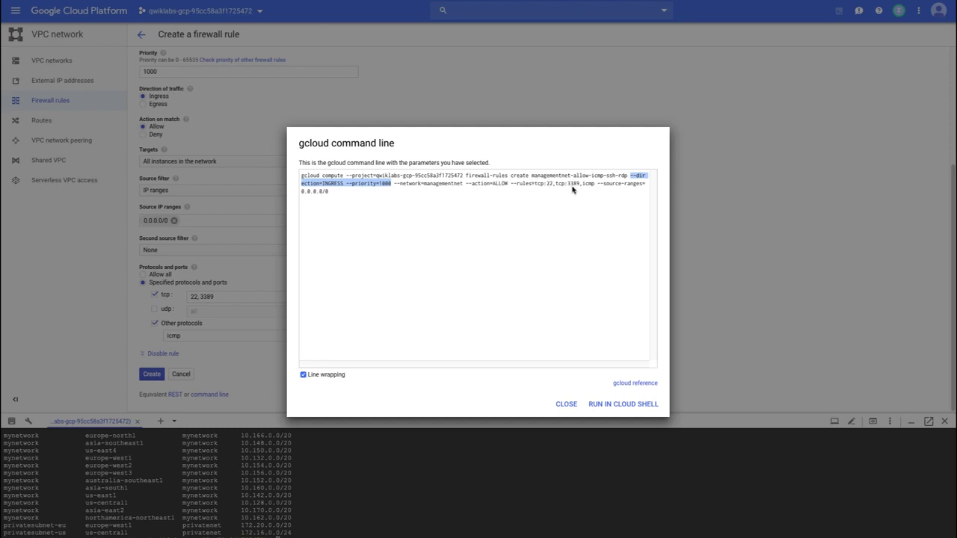
pyautogui.click(568, 404)
pyautogui.click(151, 374)
# In a cleared Cloud Shell, create ingress firewall rule privatenet-allow-icmp-ssh-rdp on privatenet with gcloud, priority 1000, allowing icmp, tcp:22 and tcp:3389 from 0.0.0.0/0
pyautogui.moveTo(310, 417); pyautogui.dragTo(312, 221)
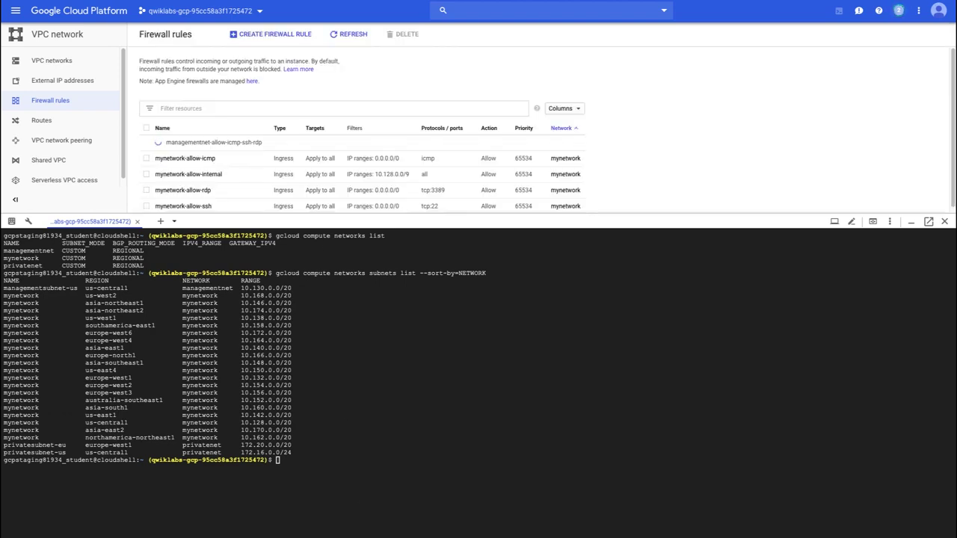
pyautogui.write('clear')
pyautogui.press('Return')
pyautogui.write('gcloud compute firewall-rules create privatenet-allow-icmp-ssh-rdp --direction=INGRESS --priority=1000 --network=privatenet --action=ALLOW --rules=icmp,tcp:22,tcp:3389 --source-ranges=0.0.0.0/0')
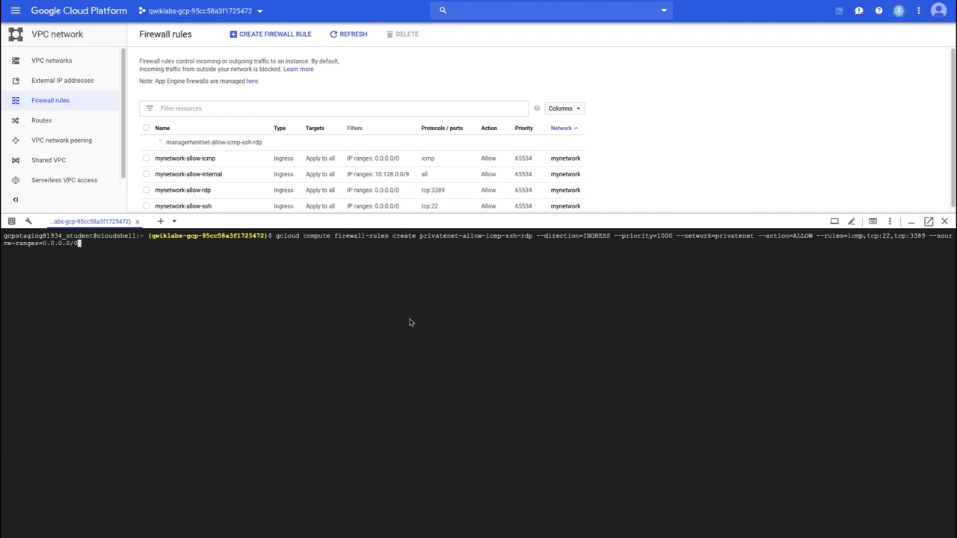
pyautogui.press('Return')
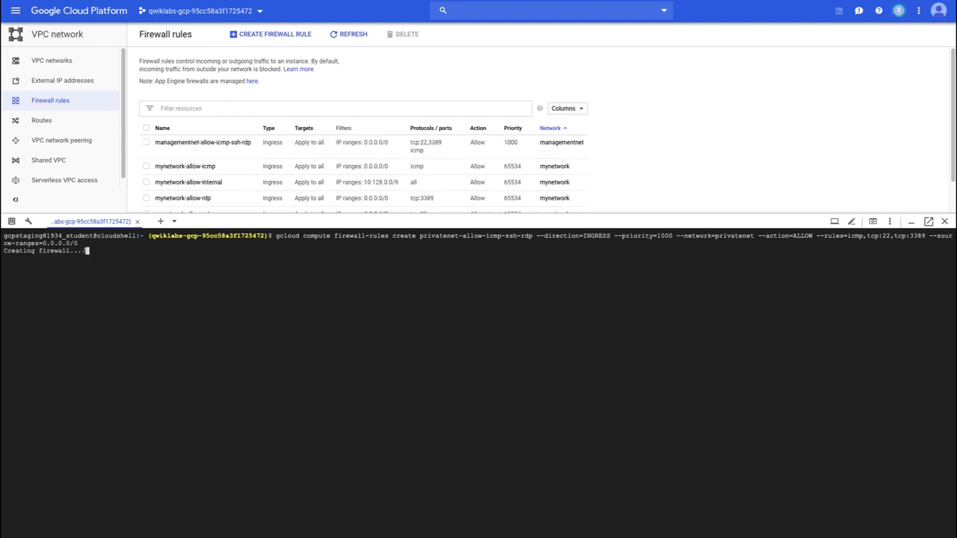
# Refresh the console's firewall rules and list all firewall rules in Cloud Shell sorted by NETWORK
pyautogui.moveTo(219, 220); pyautogui.dragTo(210, 277)
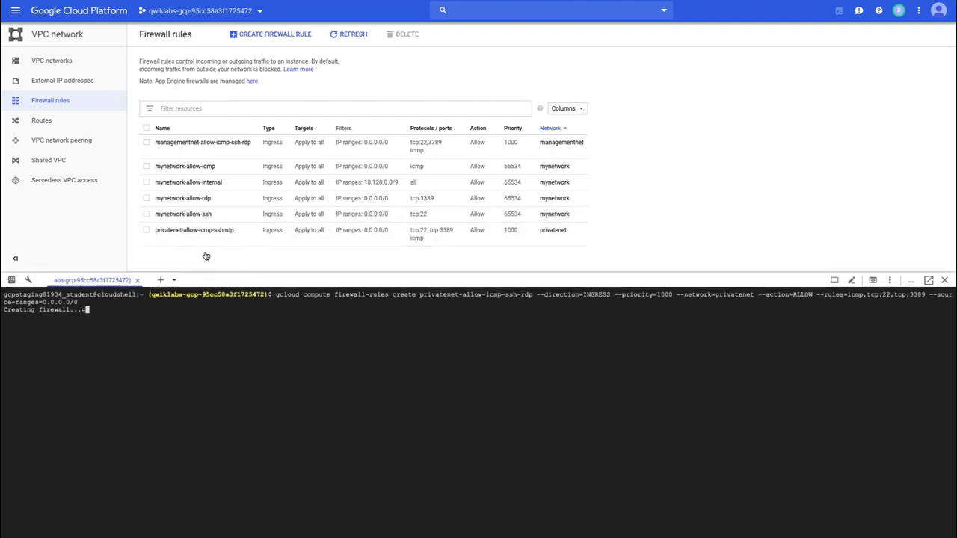
pyautogui.click(344, 34)
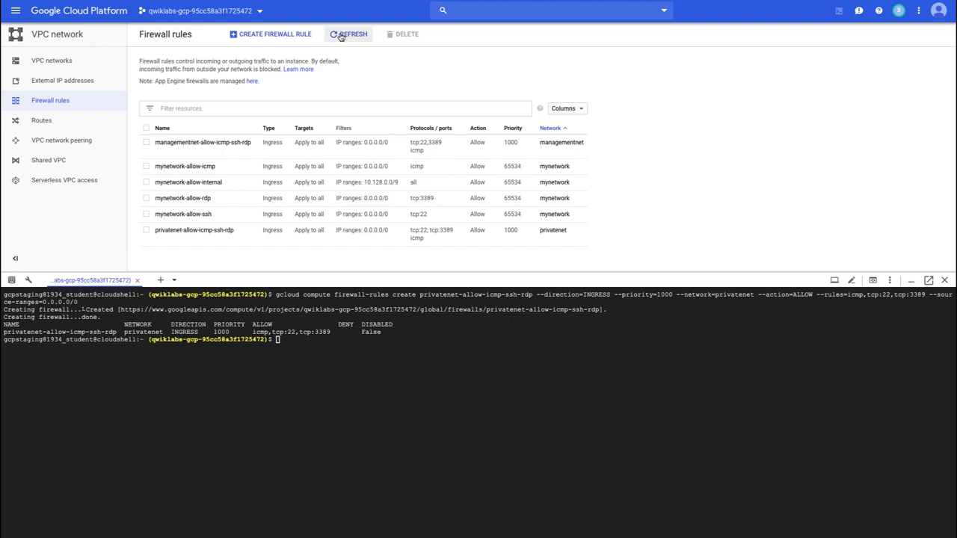
pyautogui.click(334, 360)
pyautogui.write('gcloud compute firewall-rules list --sort-by=NETWORK')
pyautogui.press('Return')
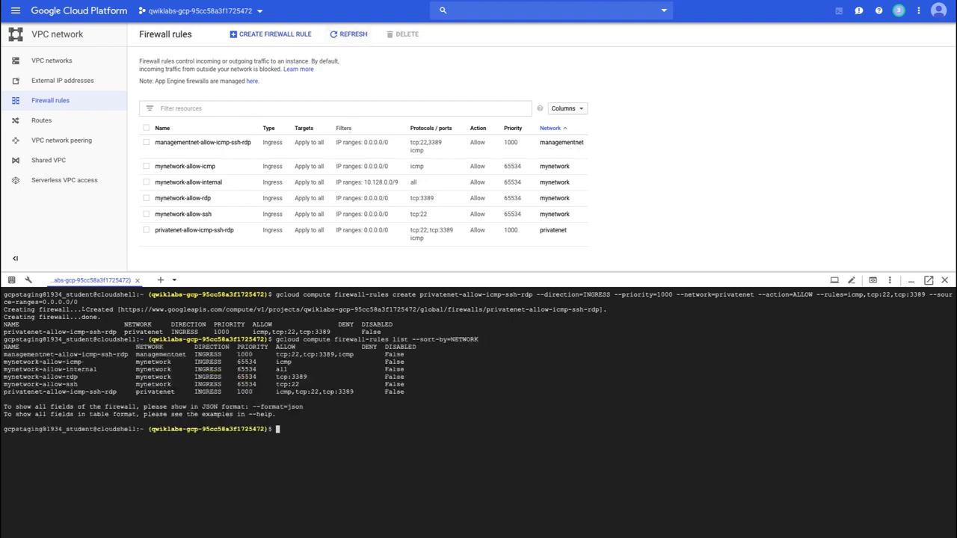
pyautogui.click(349, 34)
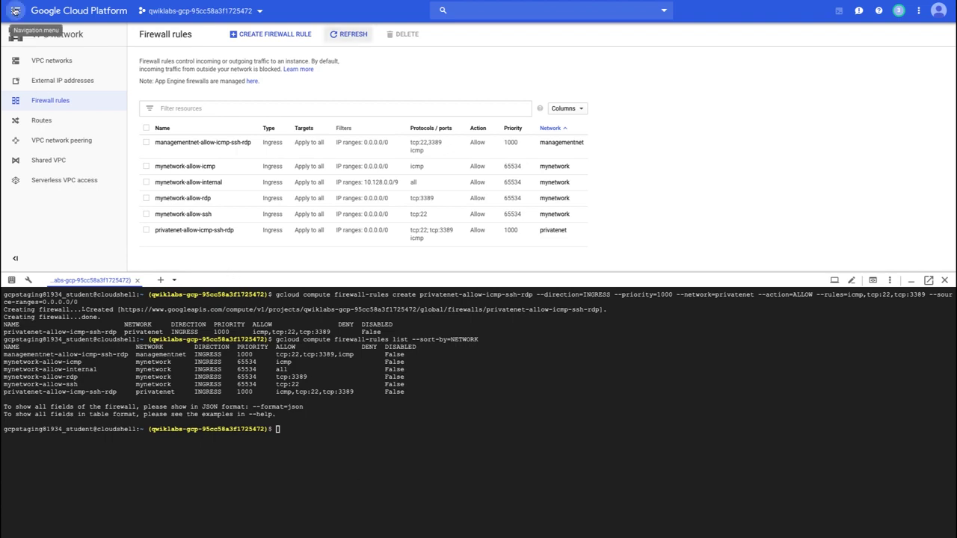
# Start a new VM instance in Compute Engine and shrink the Cloud Shell area to make room for the form
pyautogui.click(15, 10)
pyautogui.moveTo(63, 90)
pyautogui.click(167, 87)
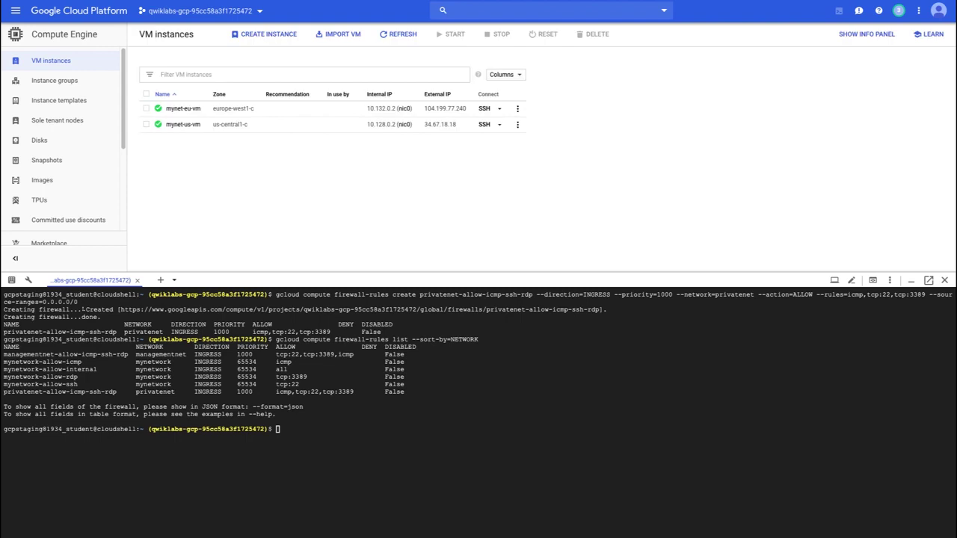
pyautogui.click(267, 36)
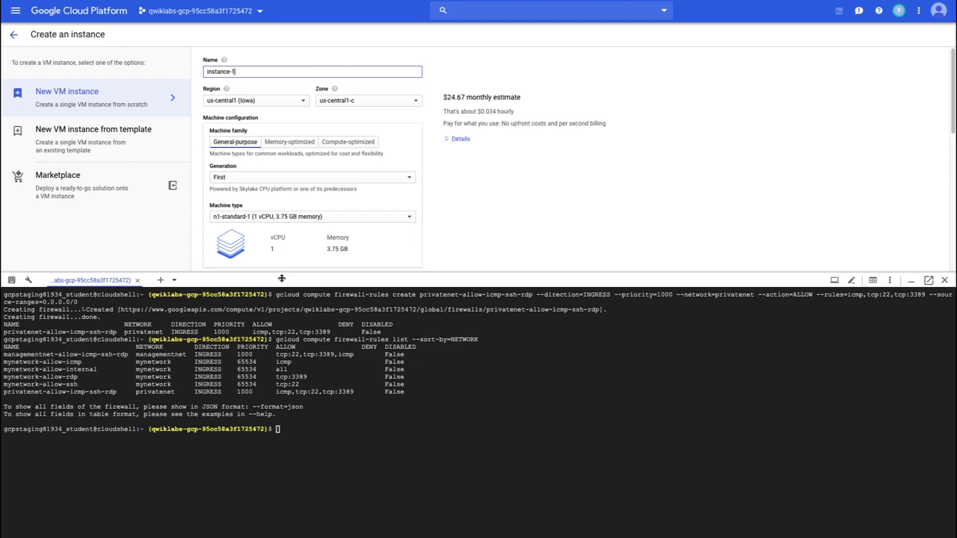
pyautogui.moveTo(285, 278); pyautogui.dragTo(437, 314)
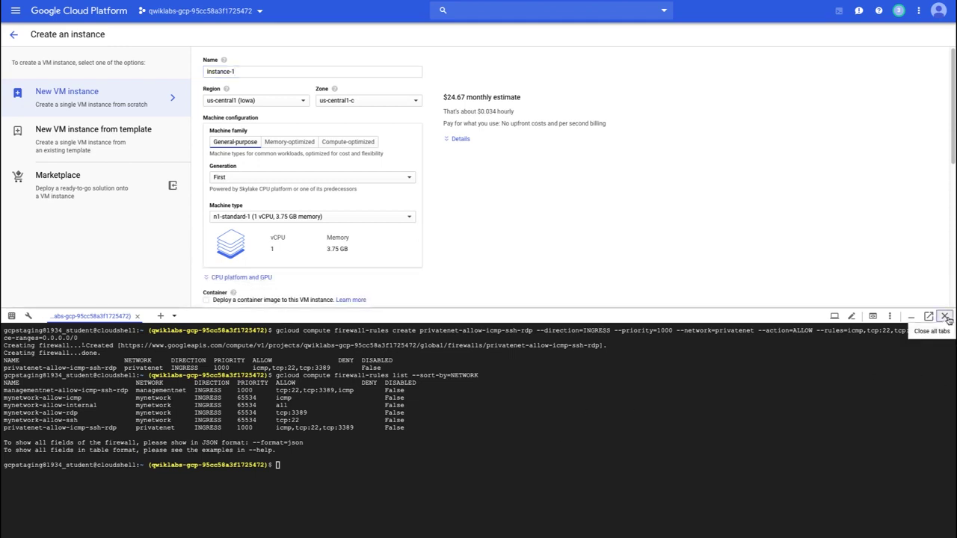
pyautogui.moveTo(734, 318); pyautogui.dragTo(613, 427)
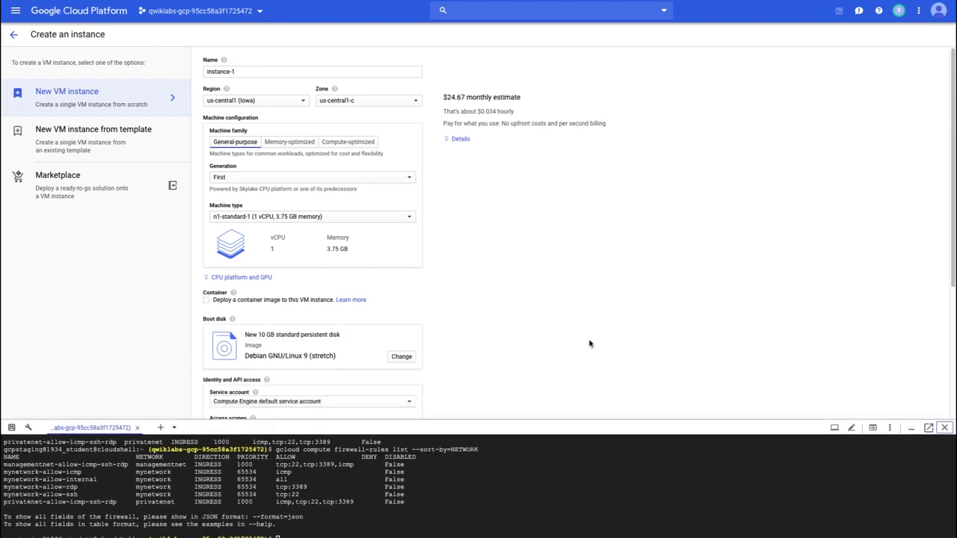
# Name the instance managementnet-us-vm and set its machine type to f1-micro
pyautogui.click(243, 71)
pyautogui.hotkey('ctrl', 'a')
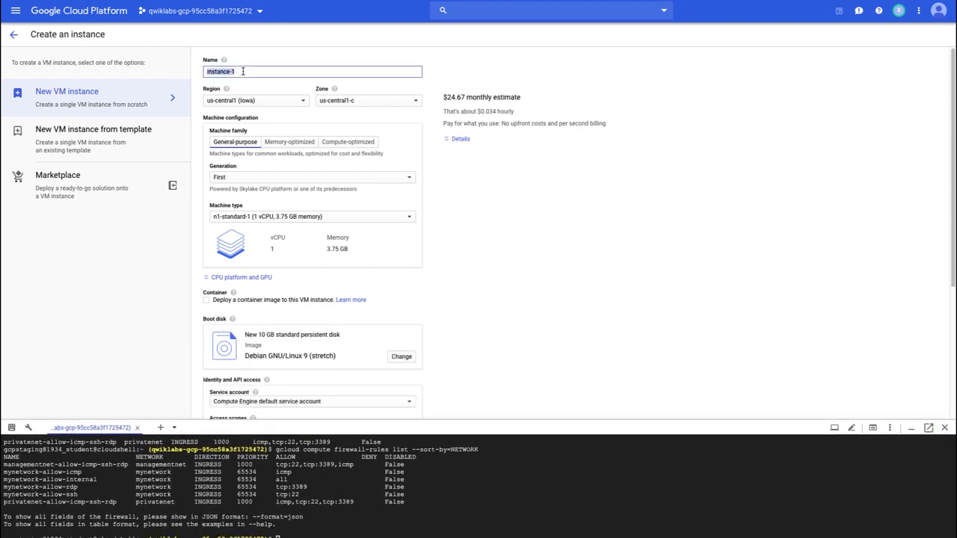
pyautogui.write('managementnet-us-vm')
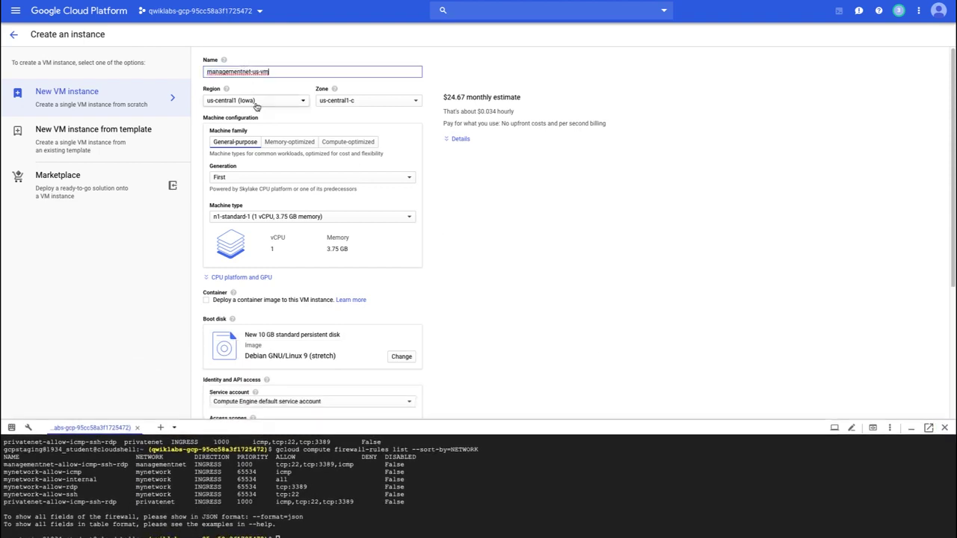
pyautogui.click(235, 216)
pyautogui.click(251, 255)
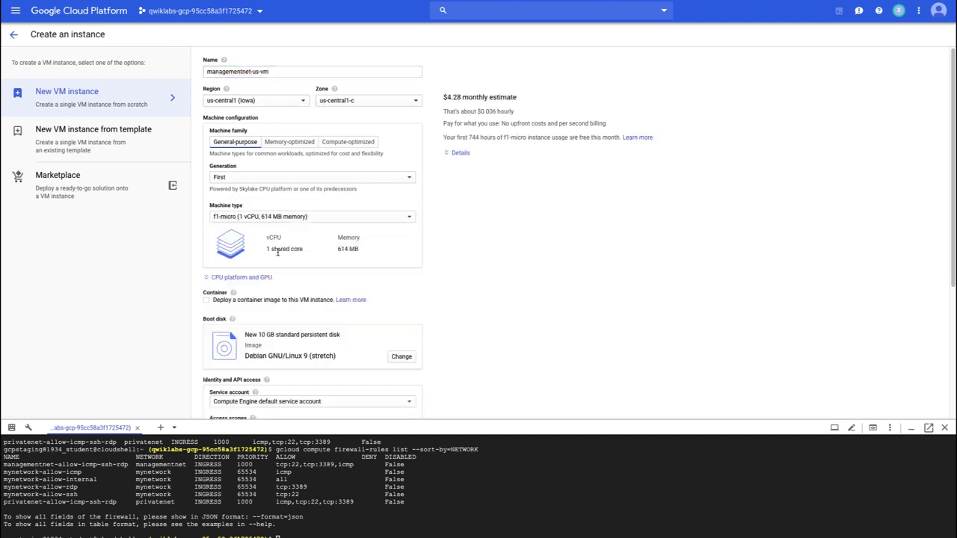
# Set the instance's network interface to the managementnet network with subnetwork managementsubnet-us
pyautogui.scroll(-3, 335, 229)
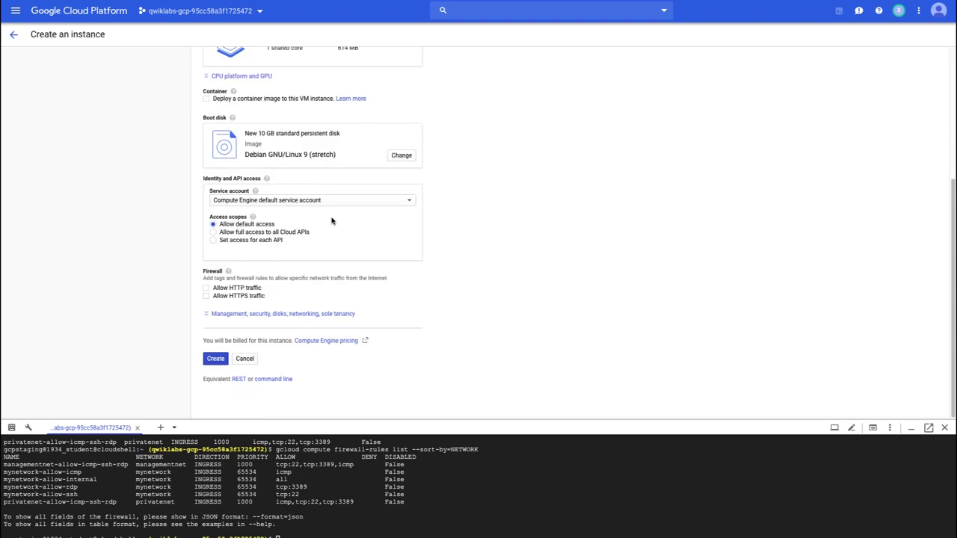
pyautogui.click(295, 314)
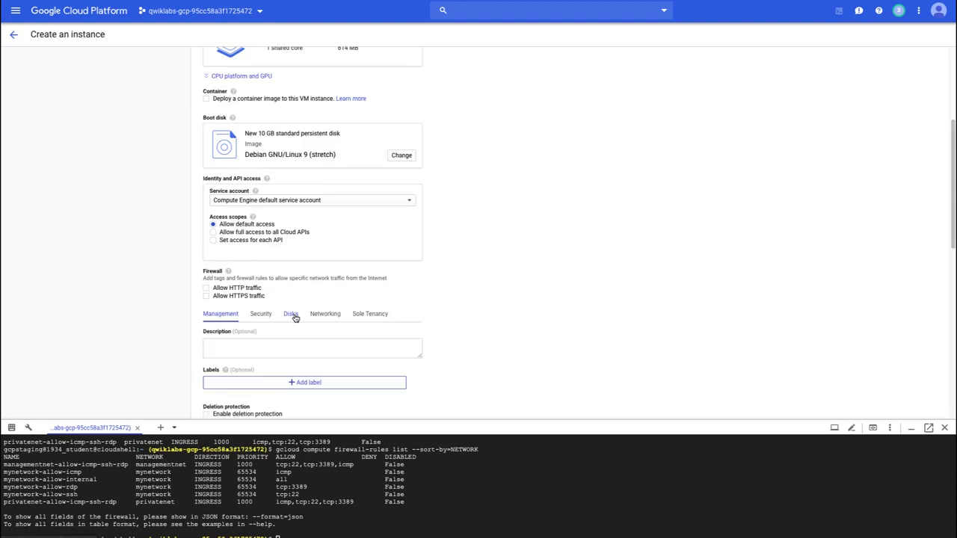
pyautogui.click(325, 315)
pyautogui.scroll(-1, 325, 313)
pyautogui.scroll(-1, 325, 313)
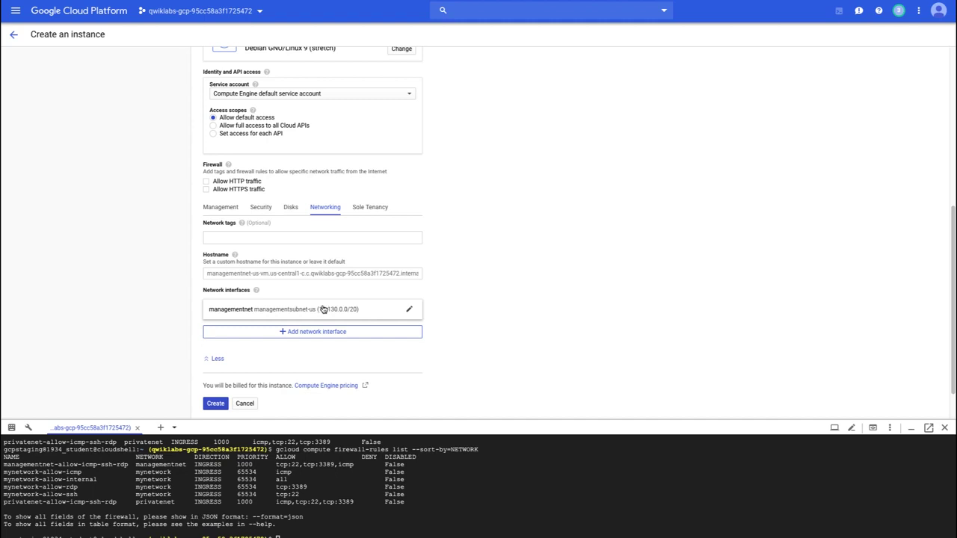
pyautogui.scroll(5, 323, 309)
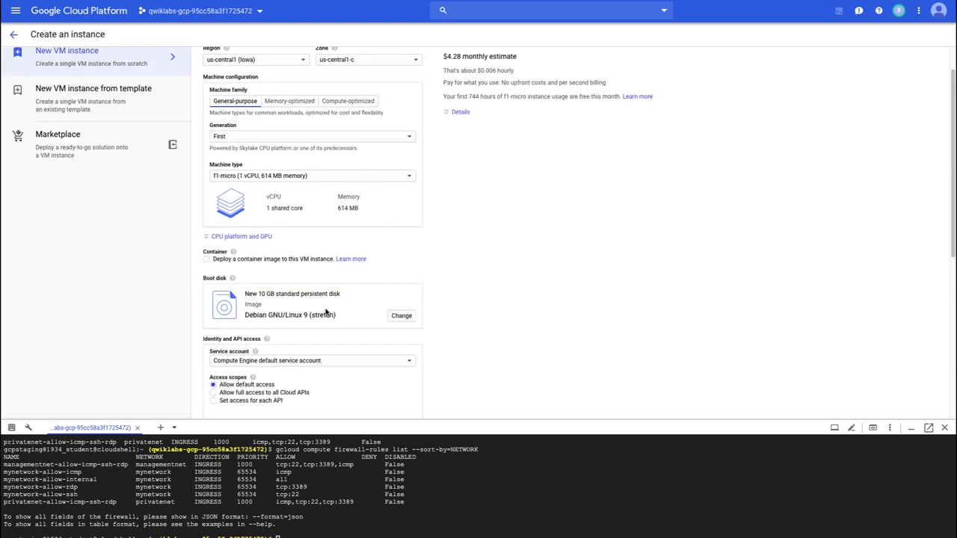
pyautogui.scroll(1, 326, 314)
pyautogui.scroll(-4, 324, 318)
pyautogui.scroll(-2, 308, 369)
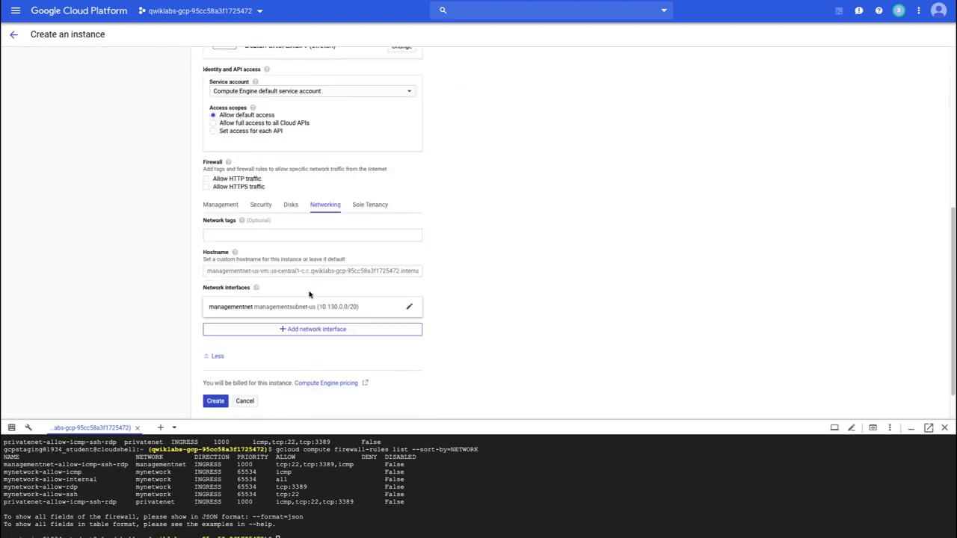
pyautogui.click(302, 306)
pyautogui.click(275, 346)
pyautogui.click(272, 347)
pyautogui.scroll(-2, 282, 263)
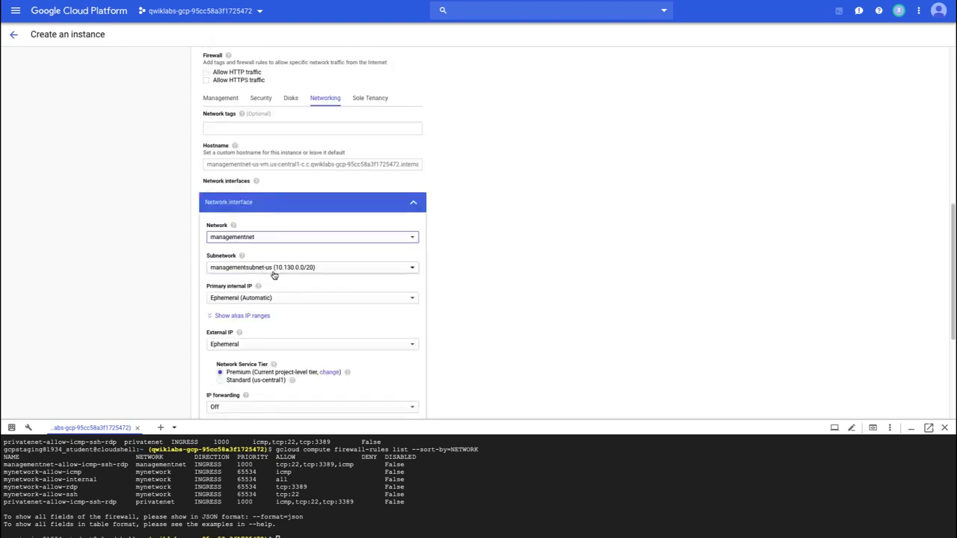
pyautogui.scroll(-3, 338, 290)
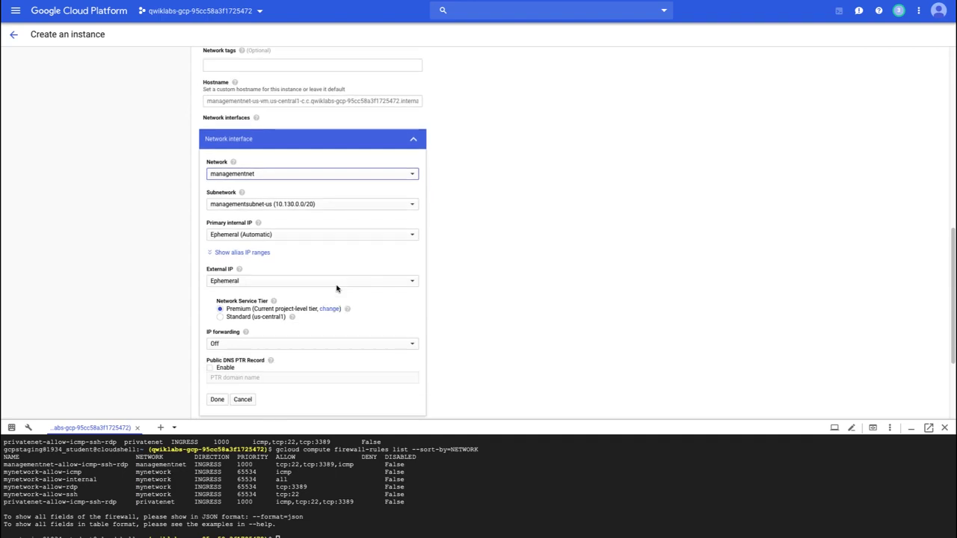
pyautogui.click(214, 259)
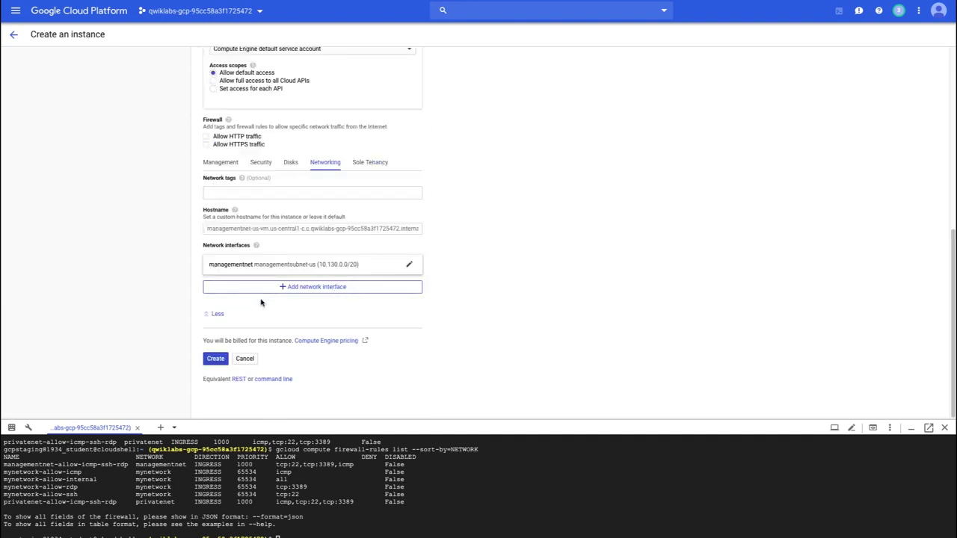
# Review the equivalent gcloud command for managementnet-us-vm and create the instance
pyautogui.click(277, 380)
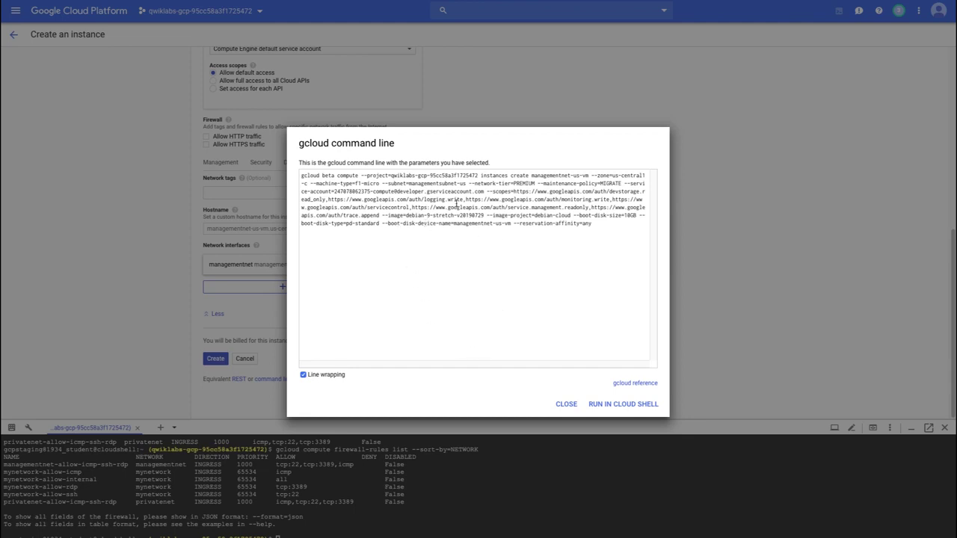
pyautogui.click(566, 405)
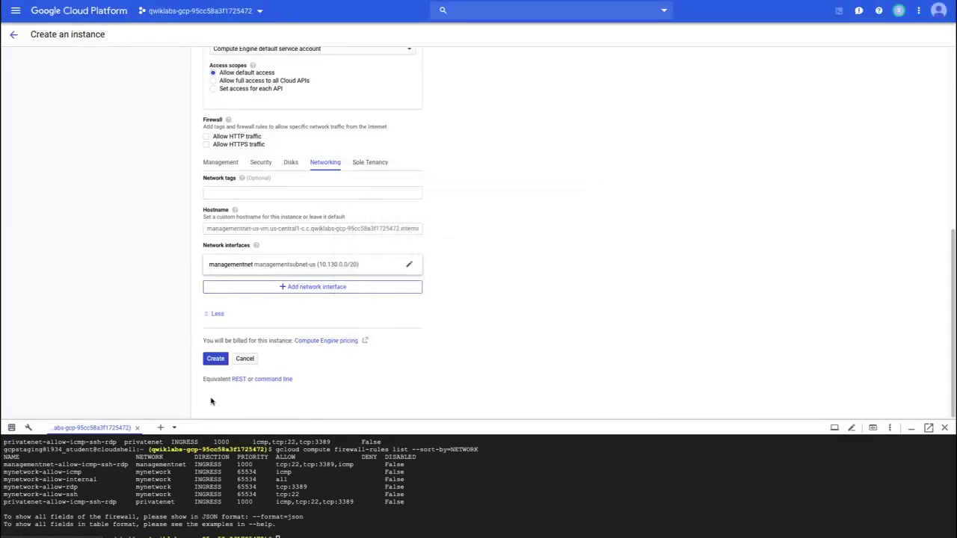
pyautogui.click(213, 359)
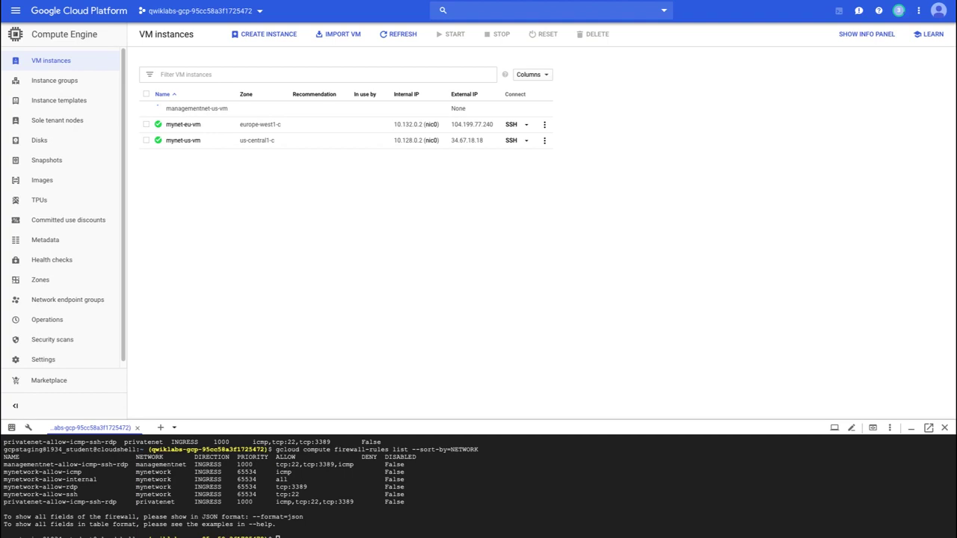
# In an enlarged, cleared Cloud Shell, create f1-micro instance privatenet-us-vm in us-central1-c on subnet privatesubnet-us with gcloud, and refresh the VM instances list
pyautogui.moveTo(386, 422); pyautogui.dragTo(404, 238)
pyautogui.click(389, 408)
pyautogui.write('clear')
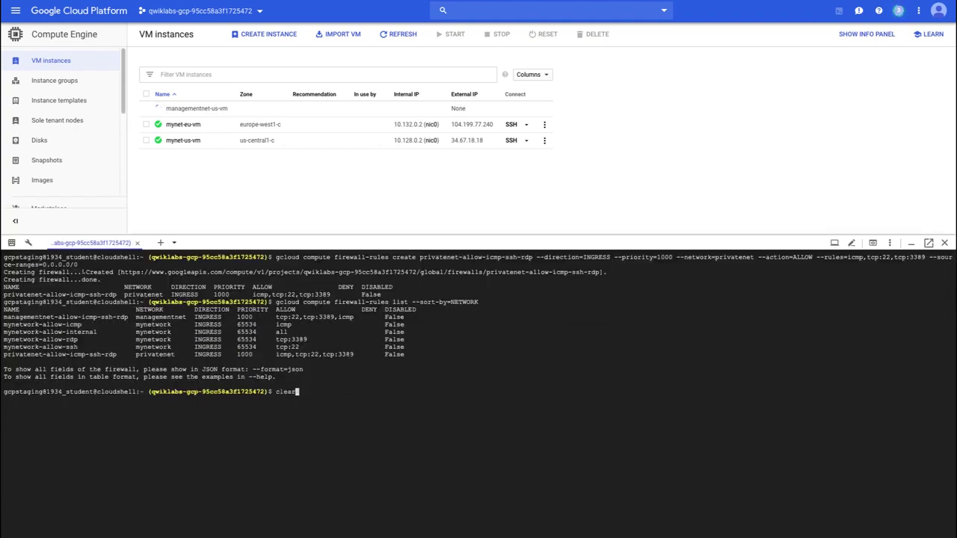
pyautogui.press('Return')
pyautogui.write('gcloud compute instances create privatenet-us-vm --zone=us-central1-c --machine-type=f1-micro --subnet=privatesubnet-us')
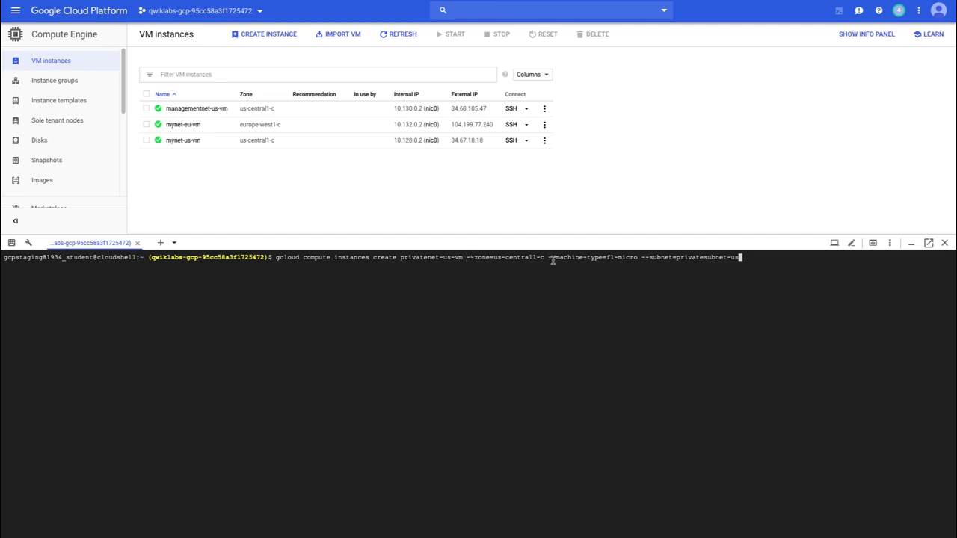
pyautogui.press('Return')
pyautogui.click(396, 34)
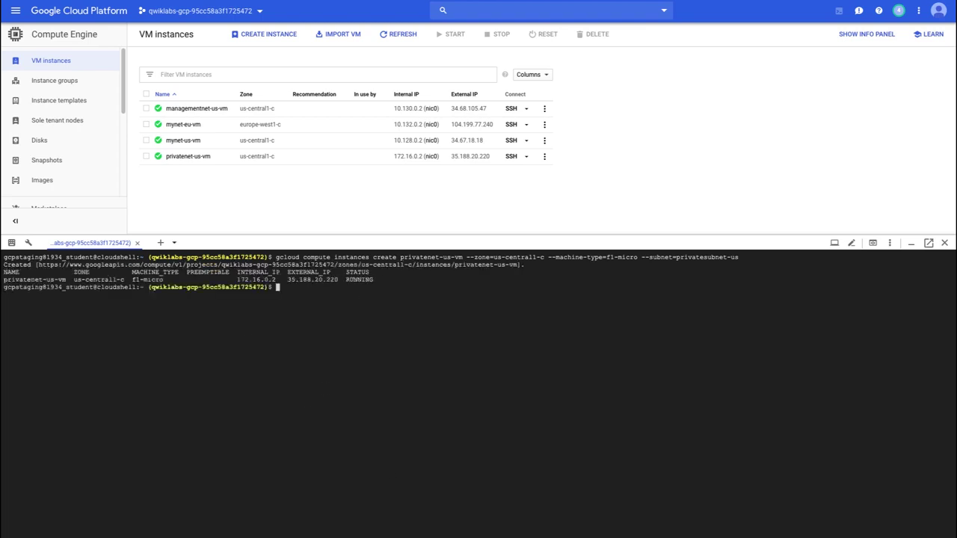
# List all VM instances in Cloud Shell sorted by ZONE and examine which zone each instance is in
pyautogui.write('gcloud compute instances list --sort-by=ZONE')
pyautogui.press('Return')
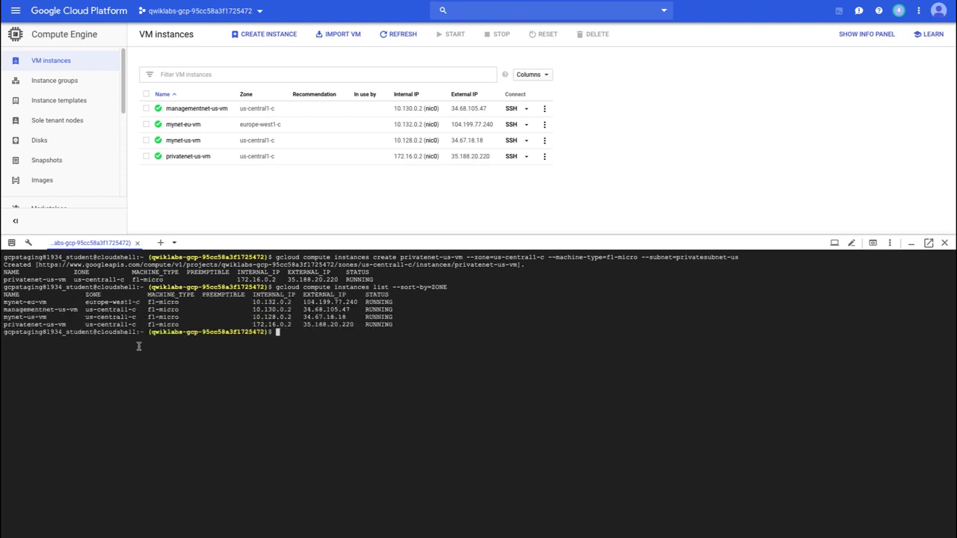
pyautogui.moveTo(142, 302); pyautogui.dragTo(3, 302)
pyautogui.moveTo(141, 325); pyautogui.dragTo(82, 313)
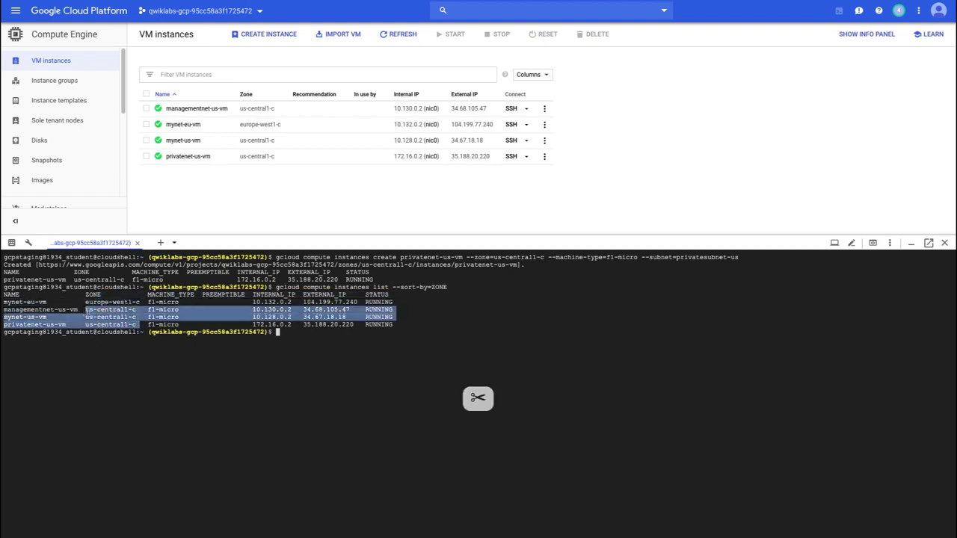
pyautogui.click(25, 310)
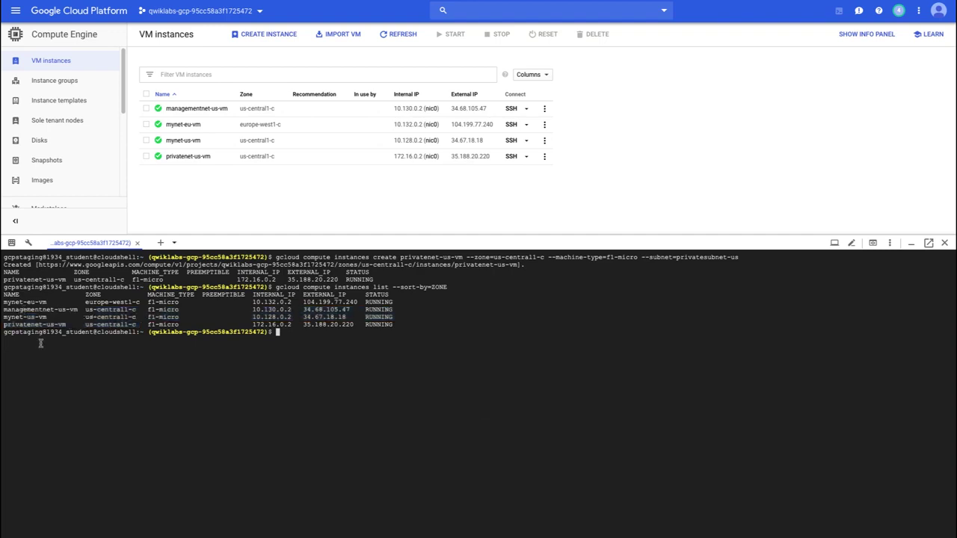
# Show the Network column in the VM instances list
pyautogui.click(539, 77)
pyautogui.scroll(-3, 546, 116)
pyautogui.scroll(-2, 546, 112)
pyautogui.click(549, 113)
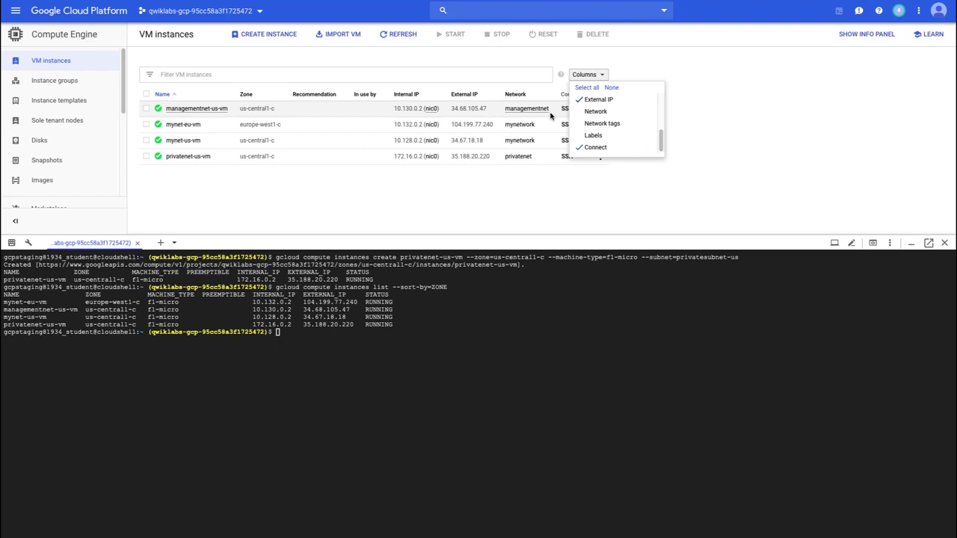
pyautogui.click(518, 203)
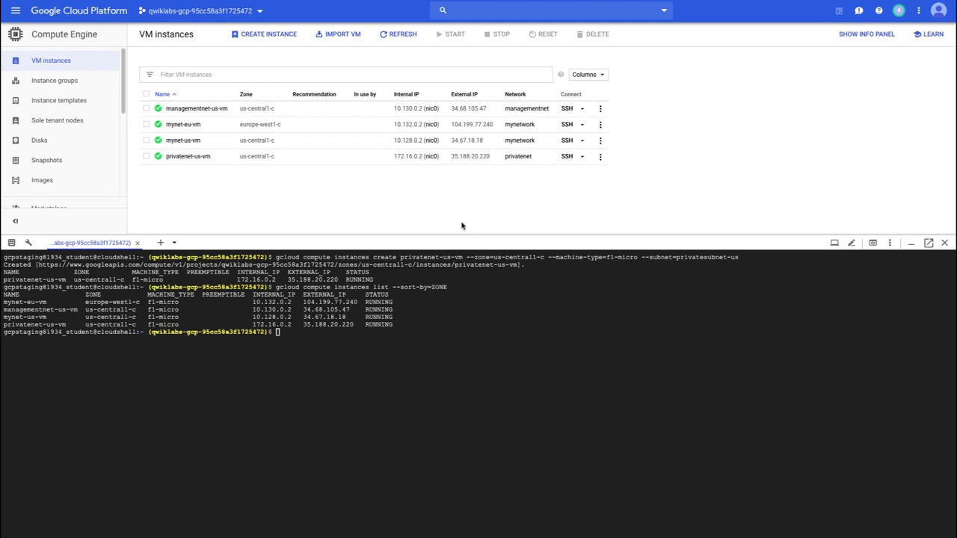
# Open an SSH session to mynet-us-vm and ping managementnet-us-vm's external IP 34.68.105.47 with a count of 3
pyautogui.moveTo(490, 112); pyautogui.dragTo(452, 112)
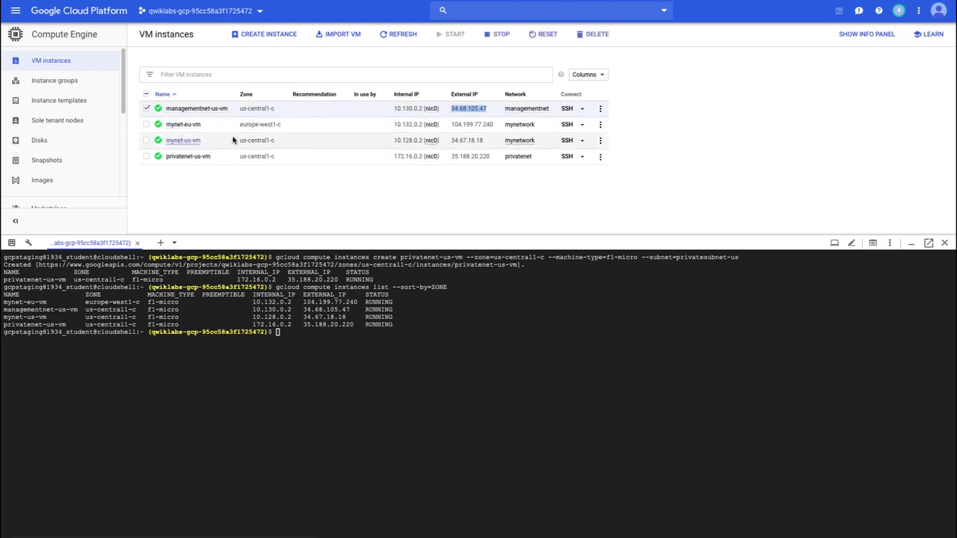
pyautogui.click(567, 141)
pyautogui.moveTo(299, 215); pyautogui.dragTo(752, 54)
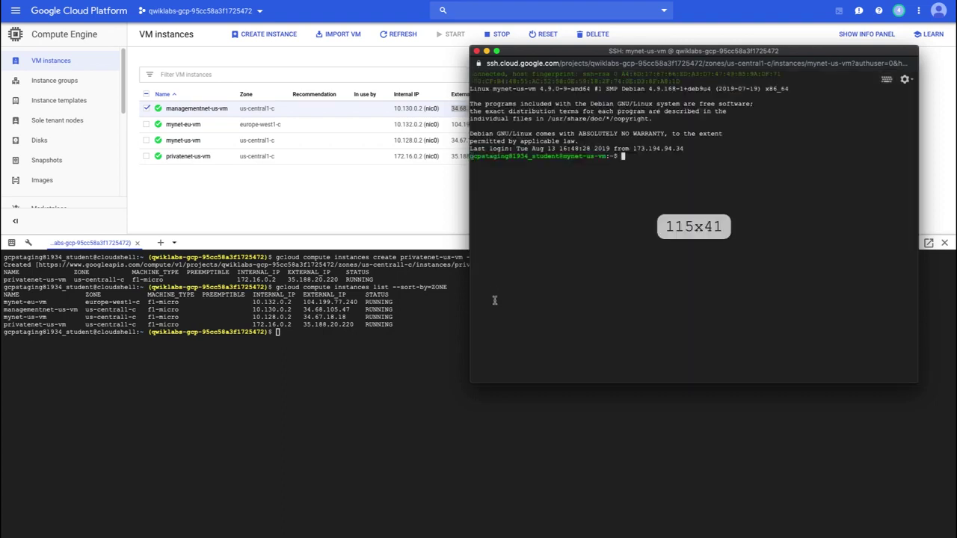
pyautogui.write('ping -c 3 34.68.105.47')
pyautogui.press('Return')
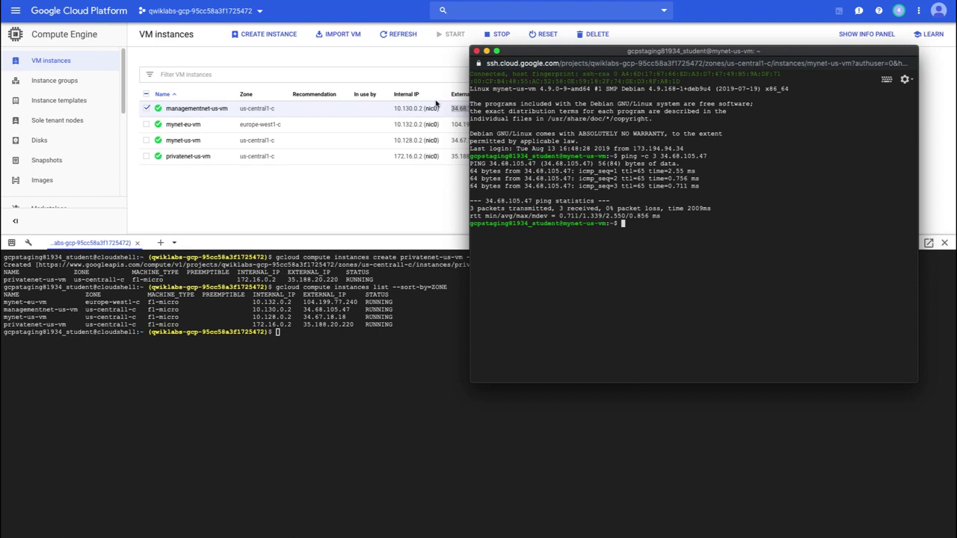
# Move the SSH window clear of the IP columns and ping privatenet-us-vm's external IP 35.188.20.220 three times from mynet-us-vm
pyautogui.moveTo(518, 56); pyautogui.dragTo(569, 41)
pyautogui.press('Up')
pyautogui.press('BackSpace')
pyautogui.press('BackSpace')
pyautogui.press('BackSpace')
pyautogui.press('BackSpace')
pyautogui.press('BackSpace')
pyautogui.press('BackSpace')
pyautogui.press('BackSpace')
pyautogui.press('BackSpace')
pyautogui.press('BackSpace')
pyautogui.press('BackSpace')
pyautogui.press('BackSpace')
pyautogui.write('5.188.20.220')
pyautogui.press('Return')
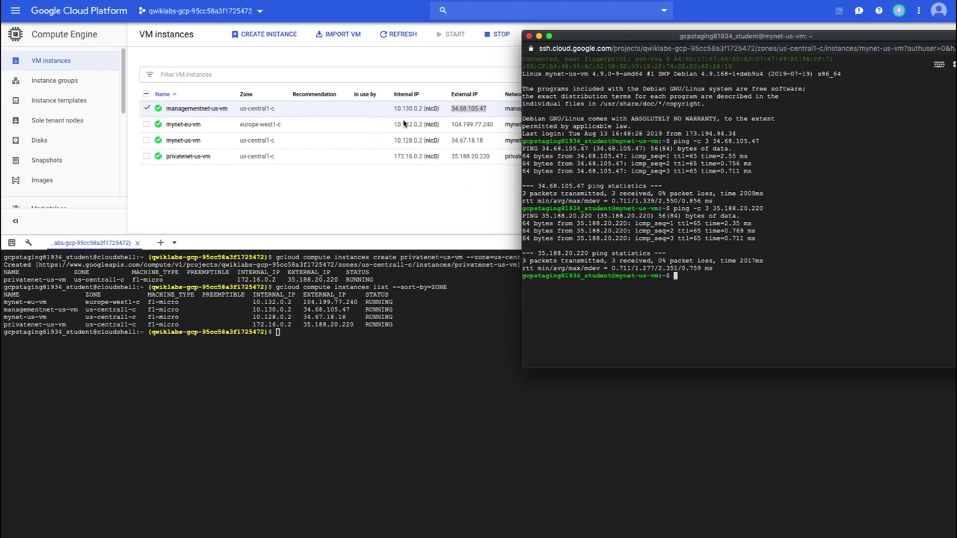
# From mynet-us-vm, ping managementnet-us-vm's internal IP 10.130.0.2 with a count of 3
pyautogui.press('Up')
pyautogui.press('BackSpace')
pyautogui.press('BackSpace')
pyautogui.press('BackSpace')
pyautogui.press('BackSpace')
pyautogui.press('BackSpace')
pyautogui.press('BackSpace')
pyautogui.press('BackSpace')
pyautogui.press('BackSpace')
pyautogui.press('BackSpace')
pyautogui.press('BackSpace')
pyautogui.press('BackSpace')
pyautogui.press('BackSpace')
pyautogui.press('BackSpace')
pyautogui.write('10.130.0.2')
pyautogui.press('Return')
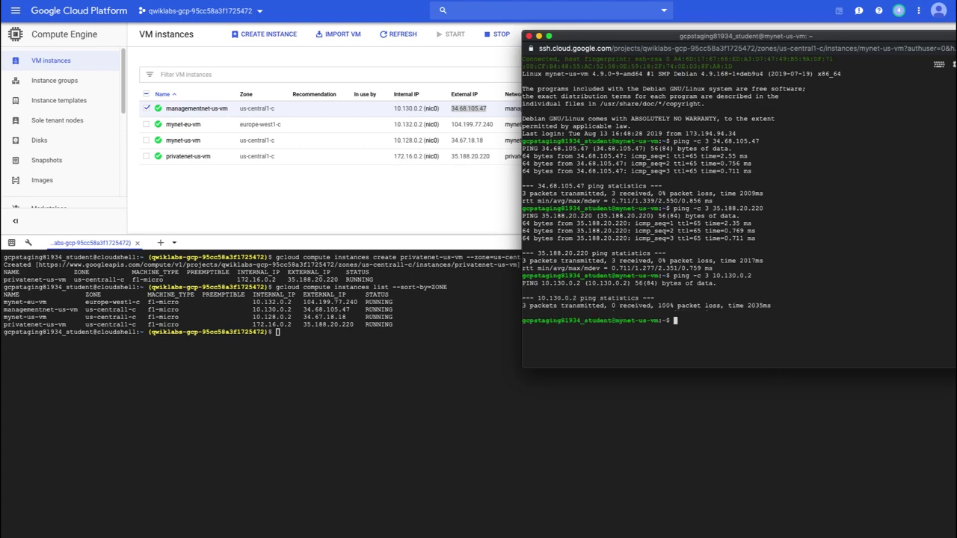
# From mynet-us-vm, ping privatenet-us-vm's internal IP 172.16.0.2 with a count of 3
pyautogui.press('Up')
pyautogui.press('BackSpace')
pyautogui.press('BackSpace')
pyautogui.press('BackSpace')
pyautogui.press('BackSpace')
pyautogui.press('BackSpace')
pyautogui.press('BackSpace')
pyautogui.press('BackSpace')
pyautogui.press('BackSpace')
pyautogui.press('BackSpace')
pyautogui.press('BackSpace')
pyautogui.press('BackSpace')
pyautogui.write('1721')
pyautogui.press('BackSpace')
pyautogui.write('.16.0.2')
pyautogui.press('Return')
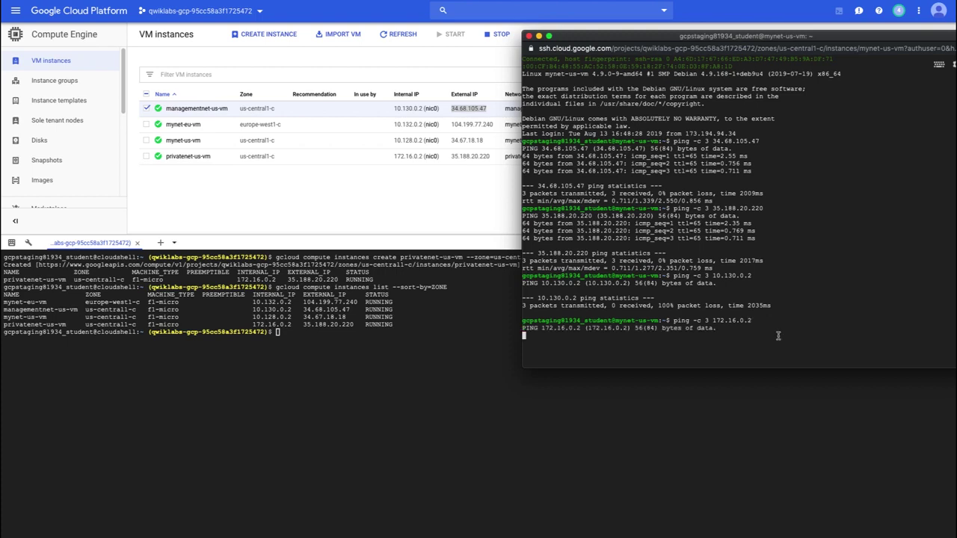